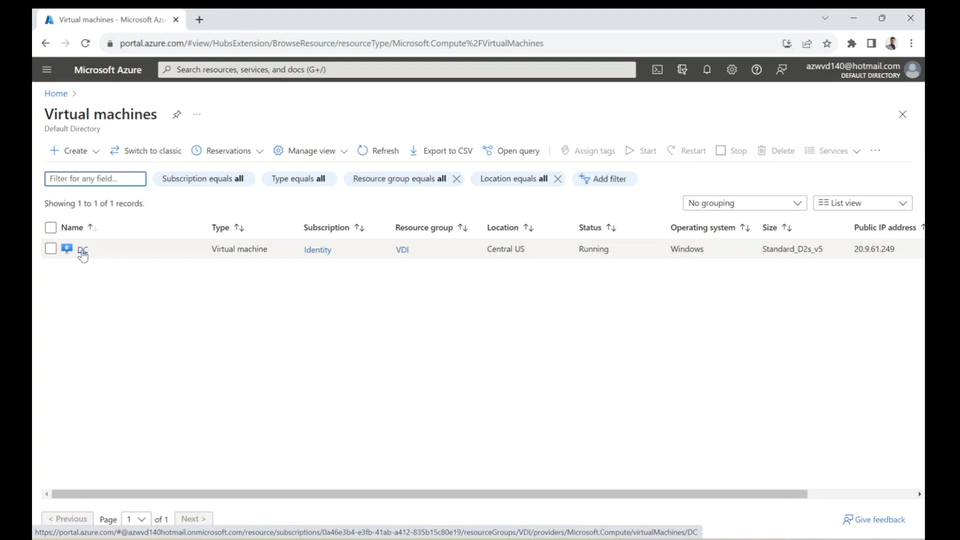
Step: Open the portal search dropdown with recent searches, services and resources
{"action": "left_click", "coordinate": [200, 70]}
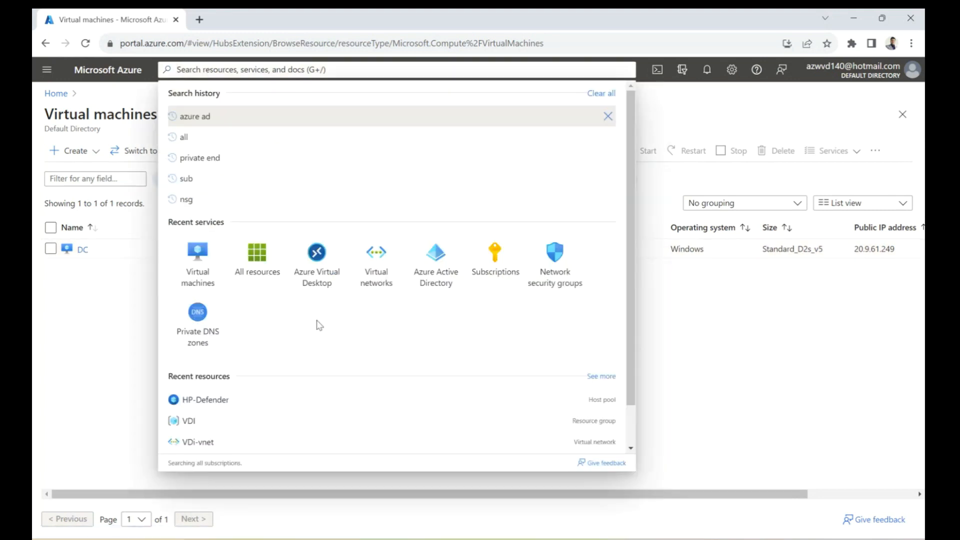
Step: Open Azure Active Directory's Users list and highlight azkerbuser's and hybriduser's identity domains
{"action": "left_click", "coordinate": [423, 272]}
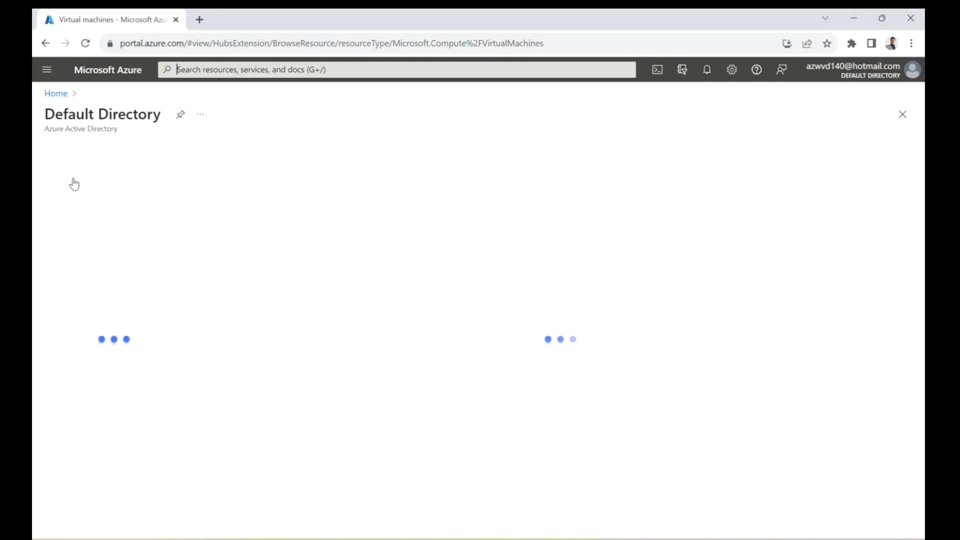
{"action": "left_click", "coordinate": [80, 252]}
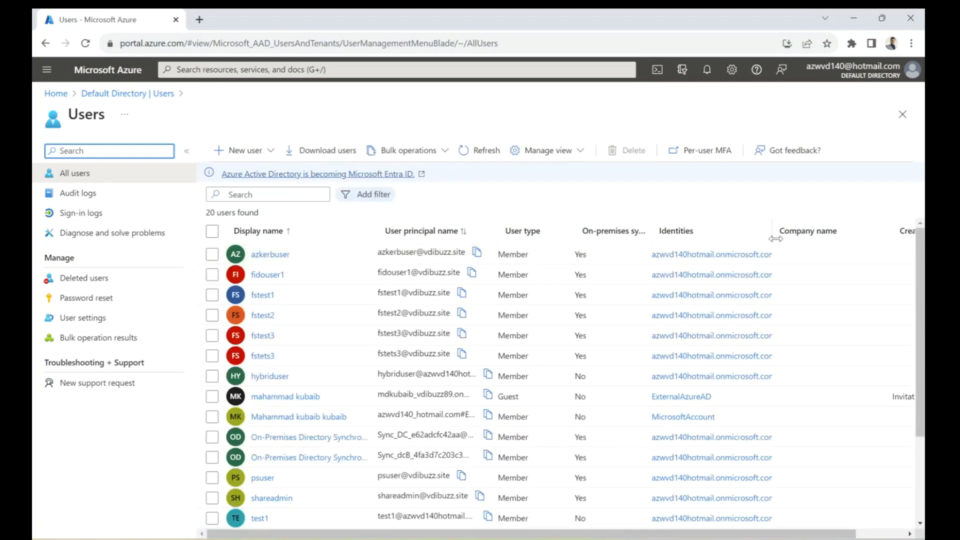
{"action": "left_click_drag", "start_coordinate": [783, 260], "coordinate": [654, 253]}
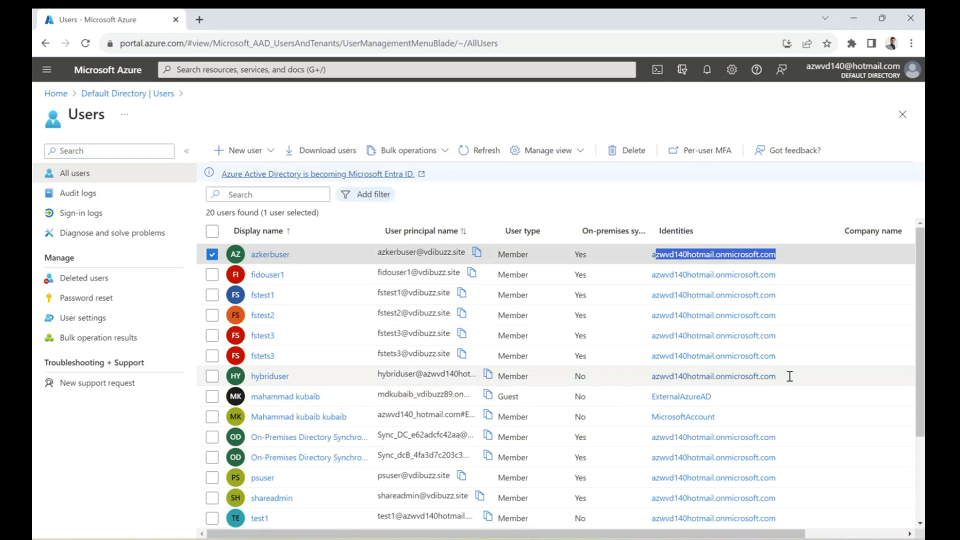
{"action": "left_click_drag", "start_coordinate": [791, 375], "coordinate": [650, 378]}
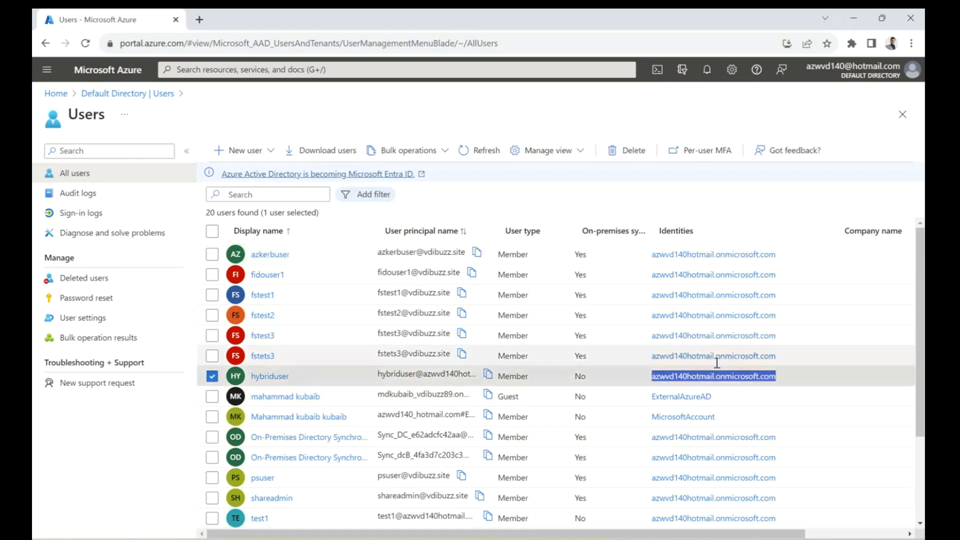
{"action": "scroll", "coordinate": [715, 379], "scroll_direction": "down", "scroll_amount": 3}
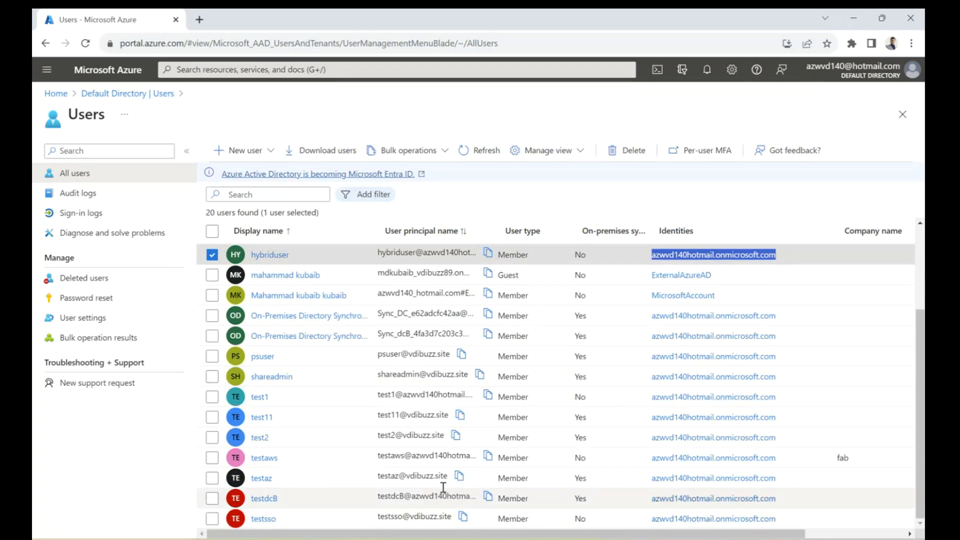
Step: Highlight principal names for testaz, fstest1 and fstest2, and fstest2's on-premises sync value
{"action": "left_click_drag", "start_coordinate": [448, 475], "coordinate": [383, 474]}
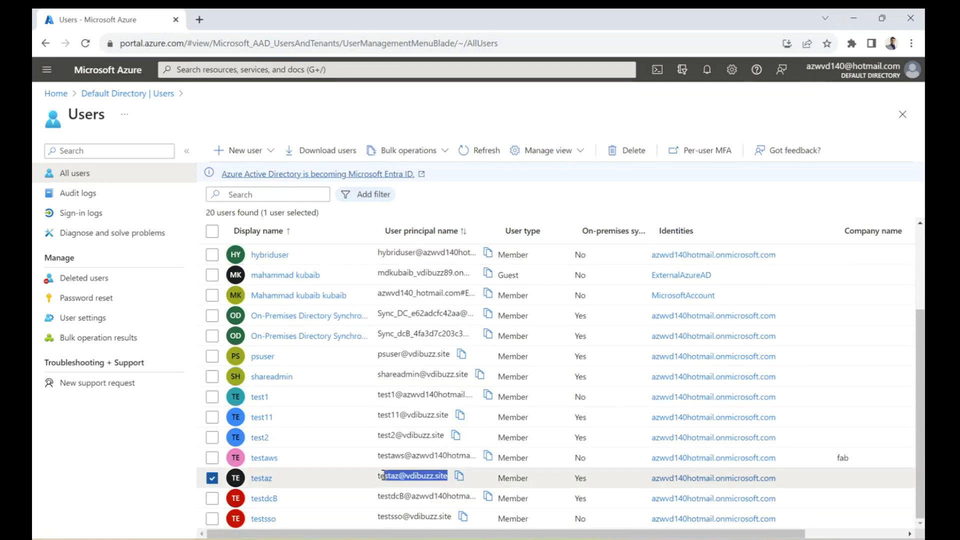
{"action": "scroll", "coordinate": [393, 423], "scroll_direction": "up", "scroll_amount": 3}
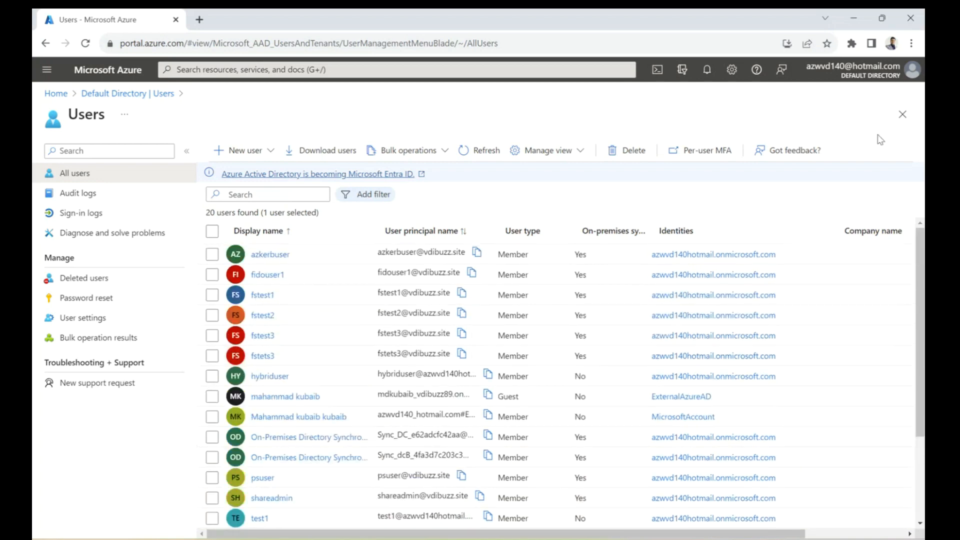
{"action": "left_click", "coordinate": [383, 318]}
{"action": "left_click_drag", "start_coordinate": [427, 314], "coordinate": [377, 314]}
{"action": "left_click", "coordinate": [396, 292]}
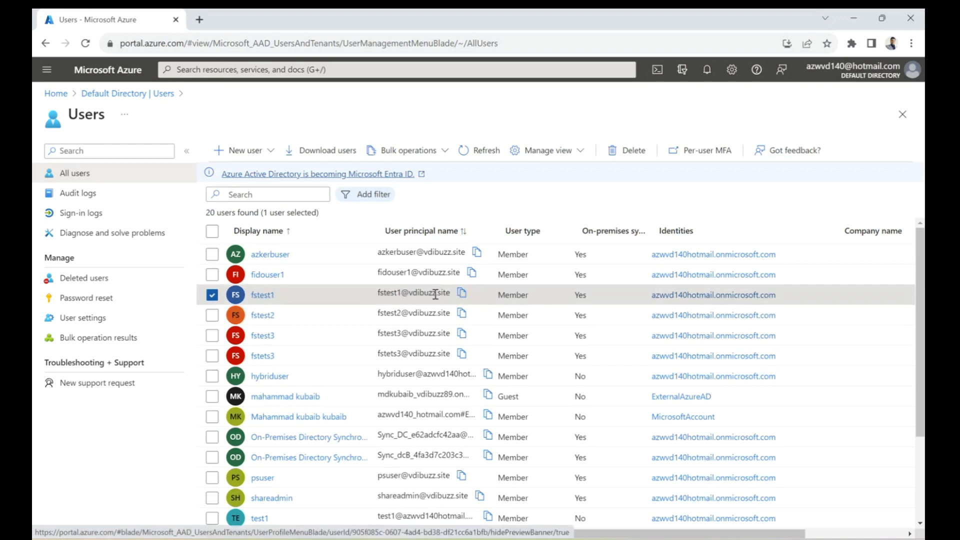
{"action": "left_click_drag", "start_coordinate": [418, 294], "coordinate": [581, 283]}
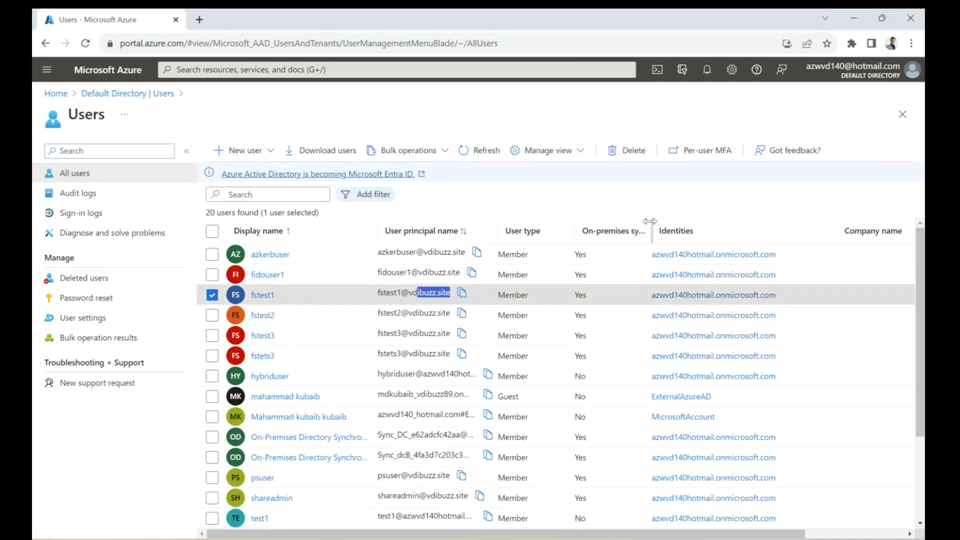
{"action": "left_click_drag", "start_coordinate": [650, 229], "coordinate": [718, 227]}
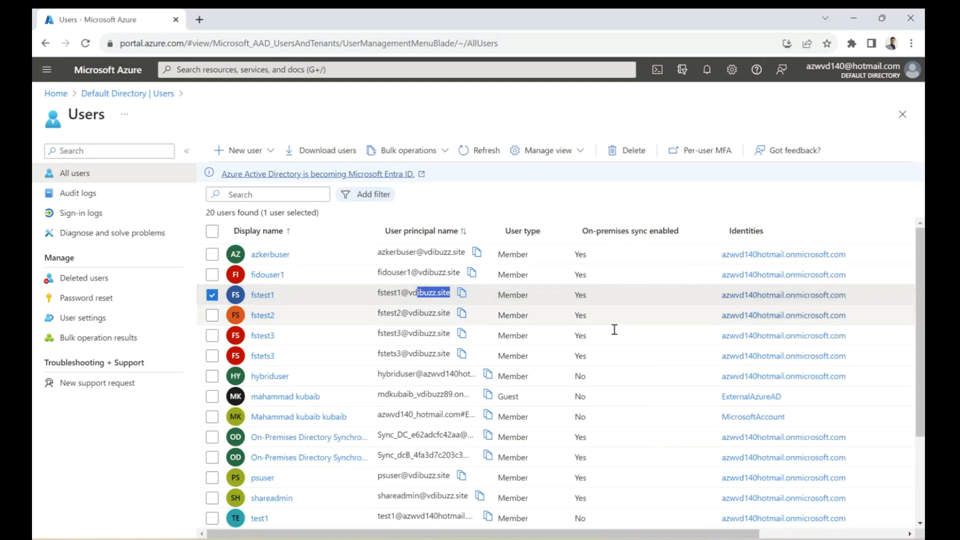
{"action": "left_click", "coordinate": [585, 316]}
{"action": "left_click_drag", "start_coordinate": [584, 316], "coordinate": [556, 321]}
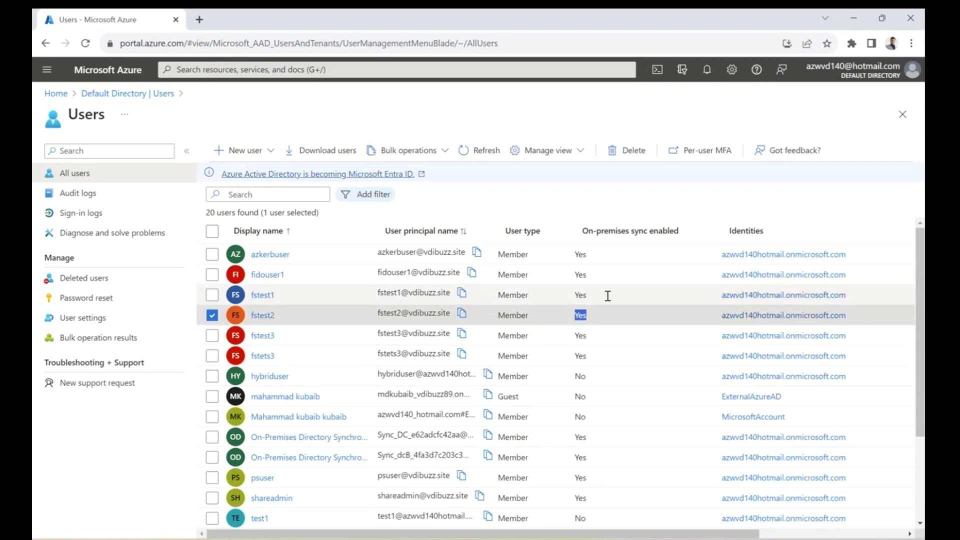
Step: Return to the Default Directory overview via the breadcrumb and scroll through its left menu
{"action": "left_click", "coordinate": [145, 96]}
{"action": "scroll", "coordinate": [194, 300], "scroll_direction": "down", "scroll_amount": 5}
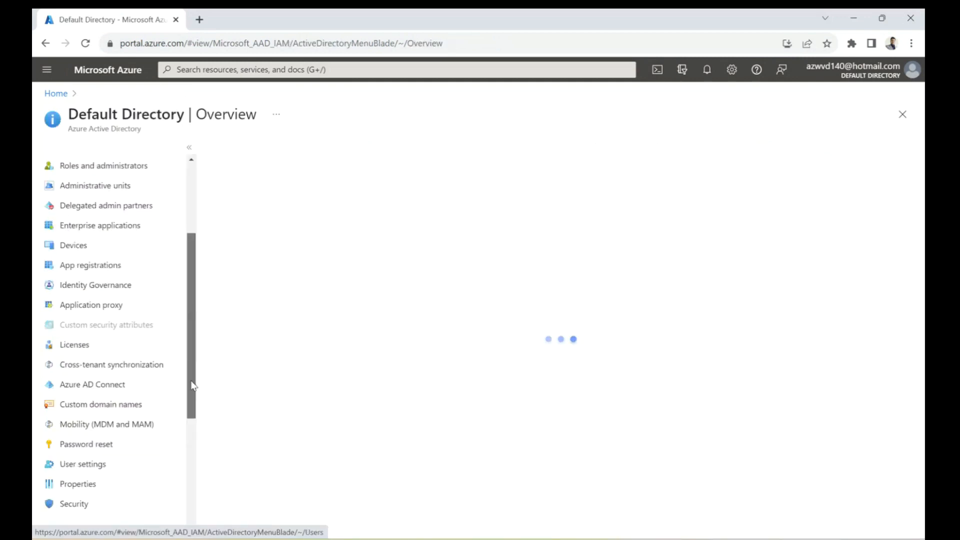
{"action": "scroll", "coordinate": [150, 403], "scroll_direction": "down", "scroll_amount": 2}
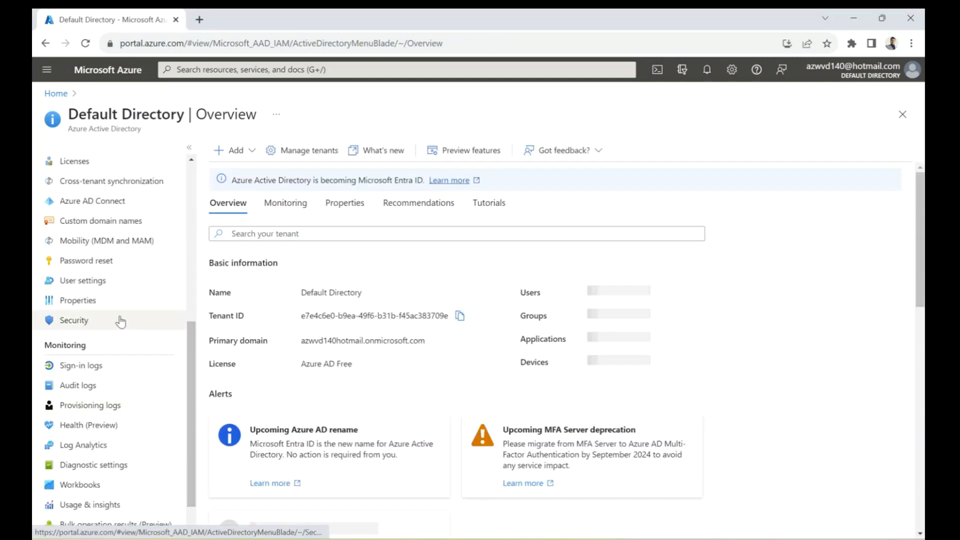
{"action": "scroll", "coordinate": [118, 320], "scroll_direction": "down", "scroll_amount": 1}
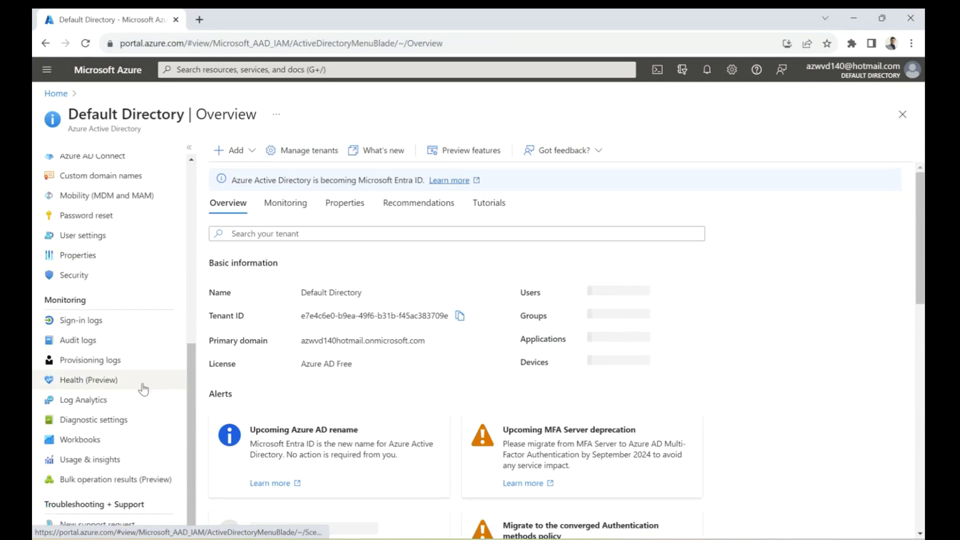
{"action": "scroll", "coordinate": [95, 400], "scroll_direction": "up", "scroll_amount": 3}
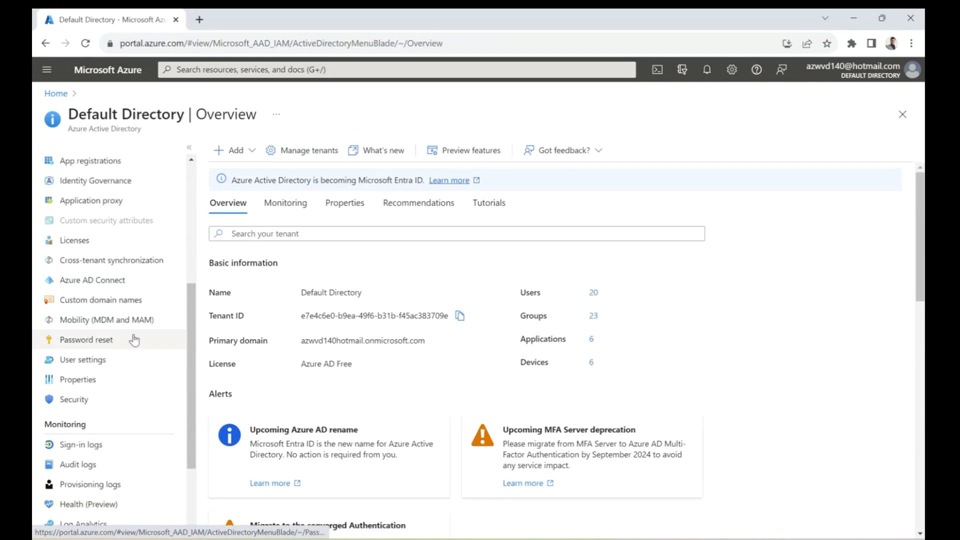
{"action": "scroll", "coordinate": [100, 376], "scroll_direction": "up", "scroll_amount": 3}
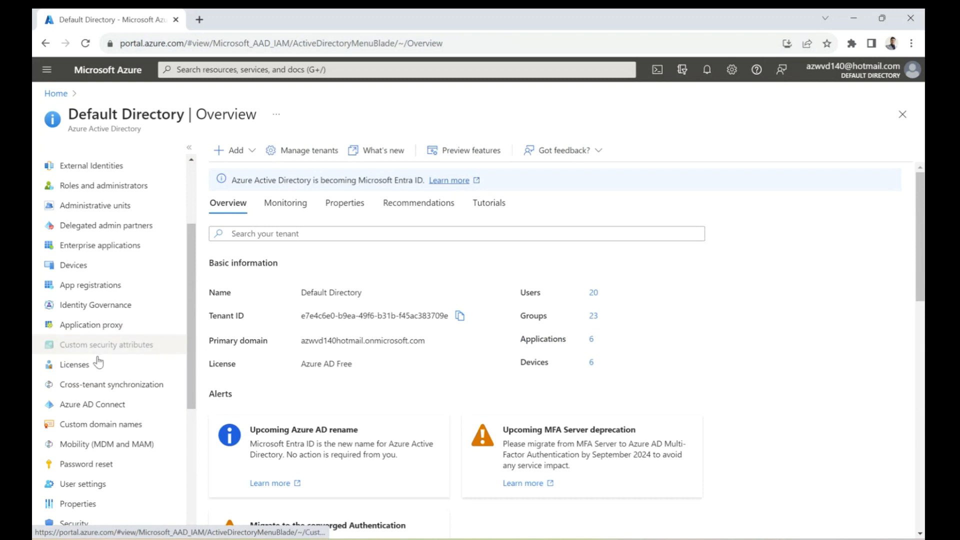
Step: Open Custom domain names, highlight vdibuzz.site, then go back to the Home page
{"action": "left_click", "coordinate": [102, 424]}
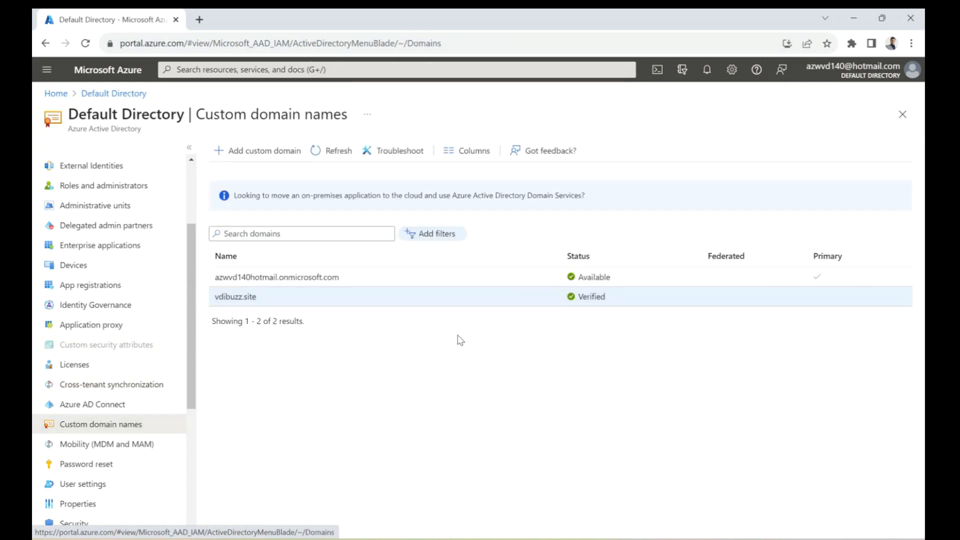
{"action": "left_click_drag", "start_coordinate": [260, 300], "coordinate": [228, 302]}
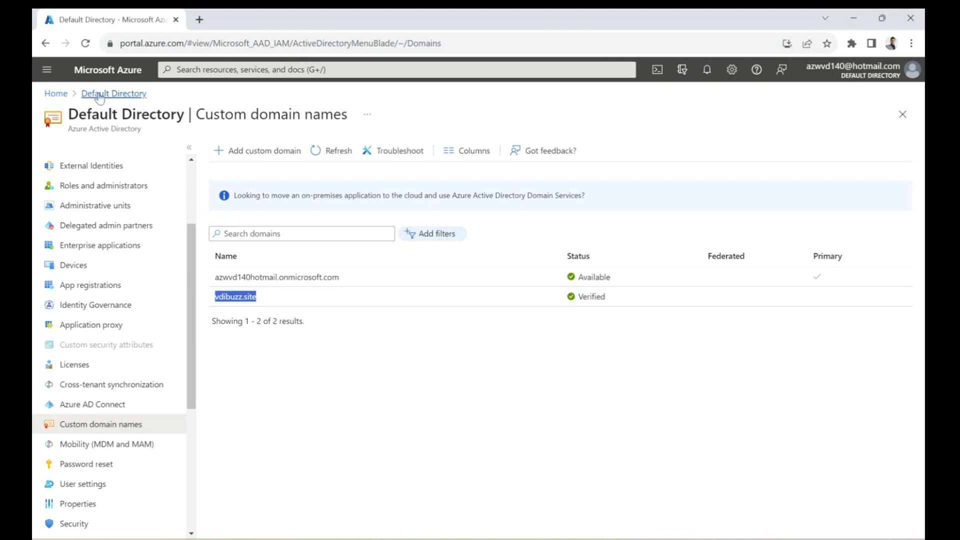
{"action": "left_click", "coordinate": [54, 94]}
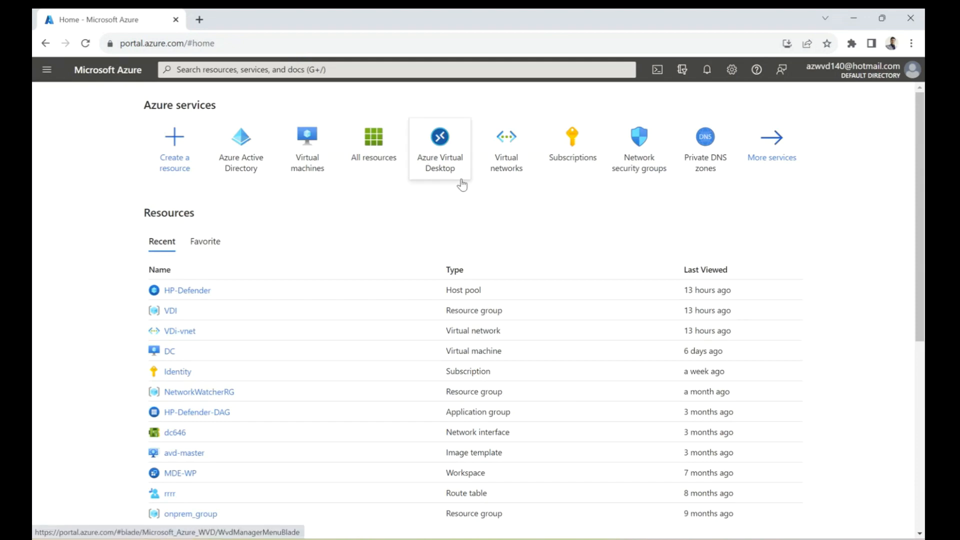
Step: Go to Virtual networks and start creating a new virtual network
{"action": "left_click", "coordinate": [491, 154]}
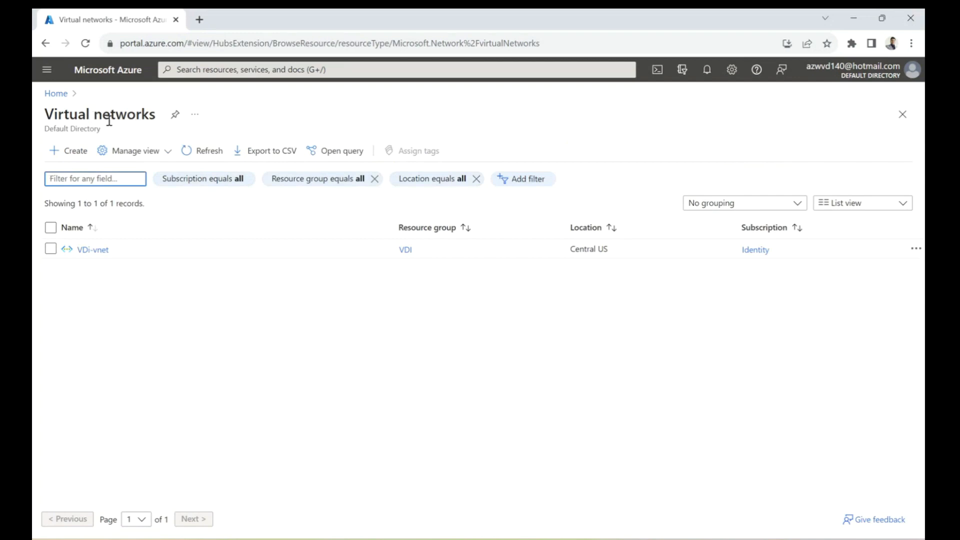
{"action": "left_click", "coordinate": [80, 151]}
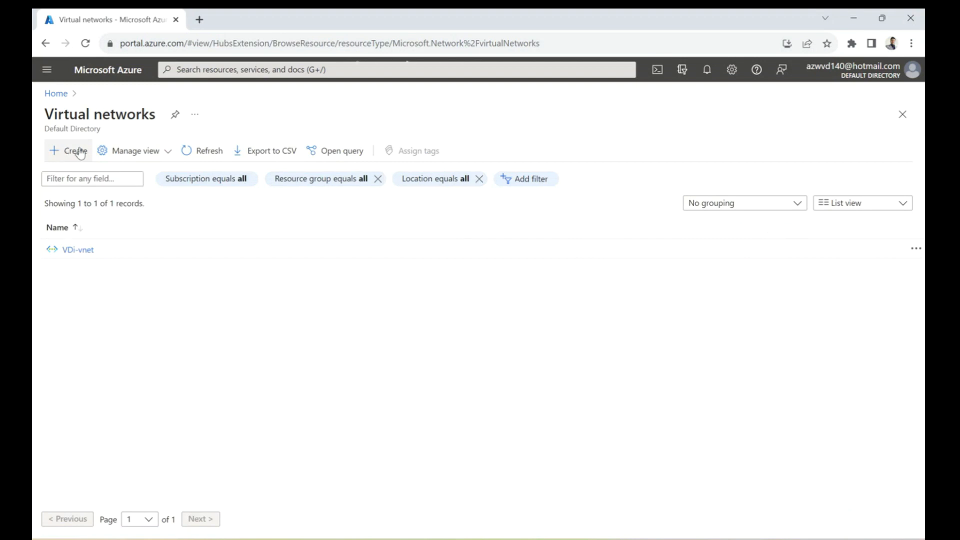
{"action": "left_click", "coordinate": [80, 151]}
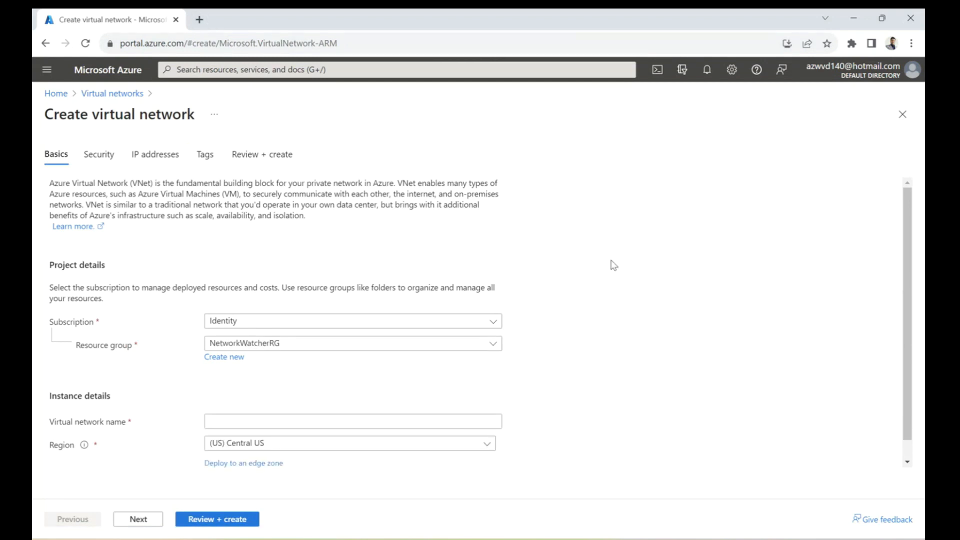
Step: In a new tab, search Google for 'create azure free account'
{"action": "left_click", "coordinate": [199, 19]}
{"action": "type", "text": "www.google.com"}
{"action": "key", "text": "Return"}
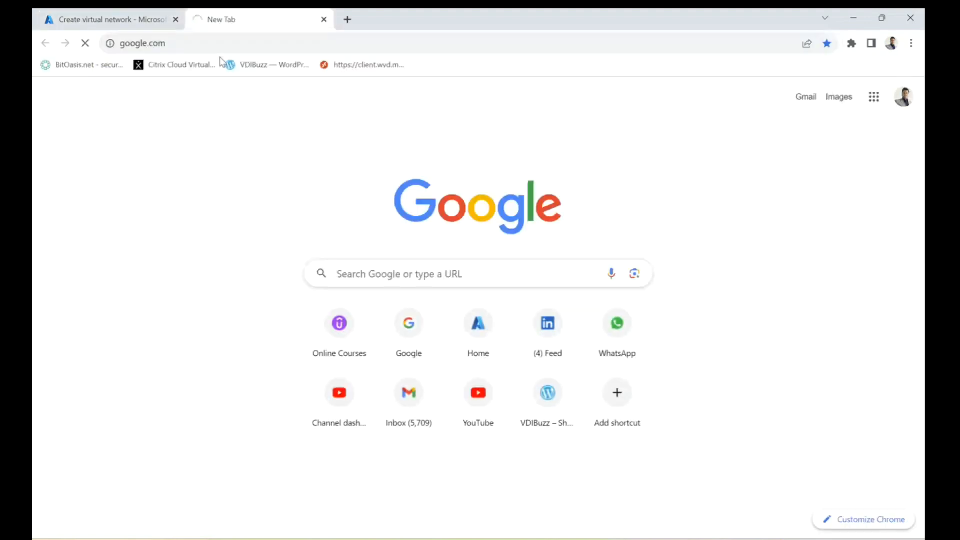
{"action": "type", "text": "crea"}
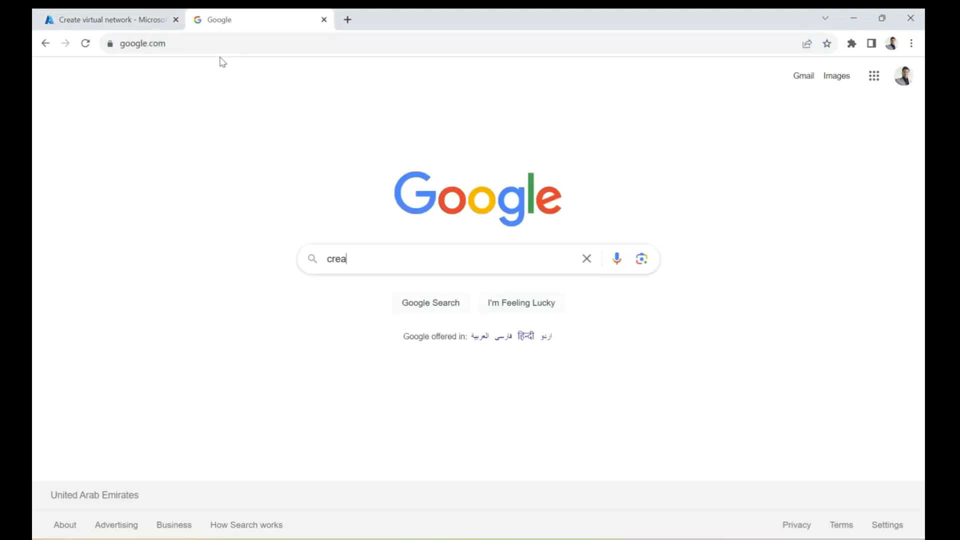
{"action": "type", "text": "te azu"}
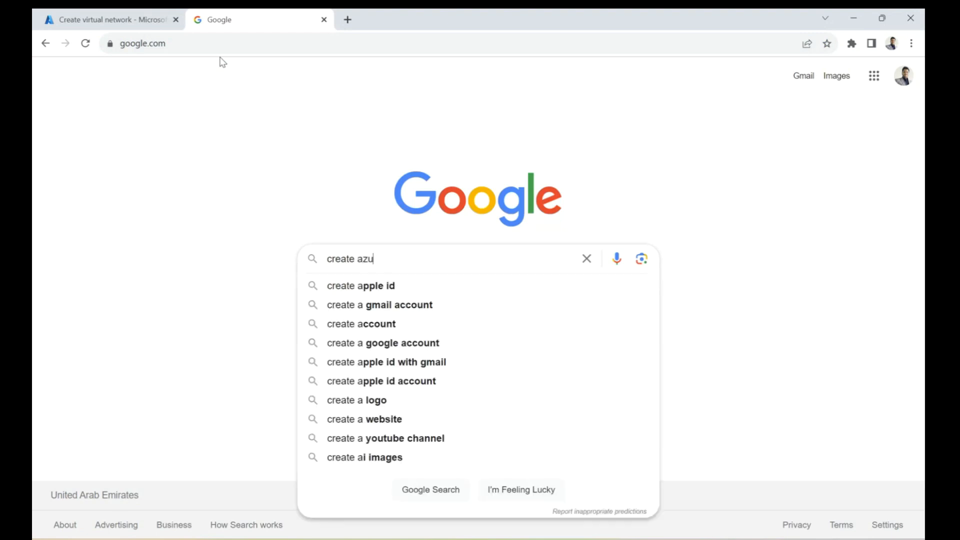
{"action": "type", "text": "re"}
{"action": "left_click", "coordinate": [431, 289]}
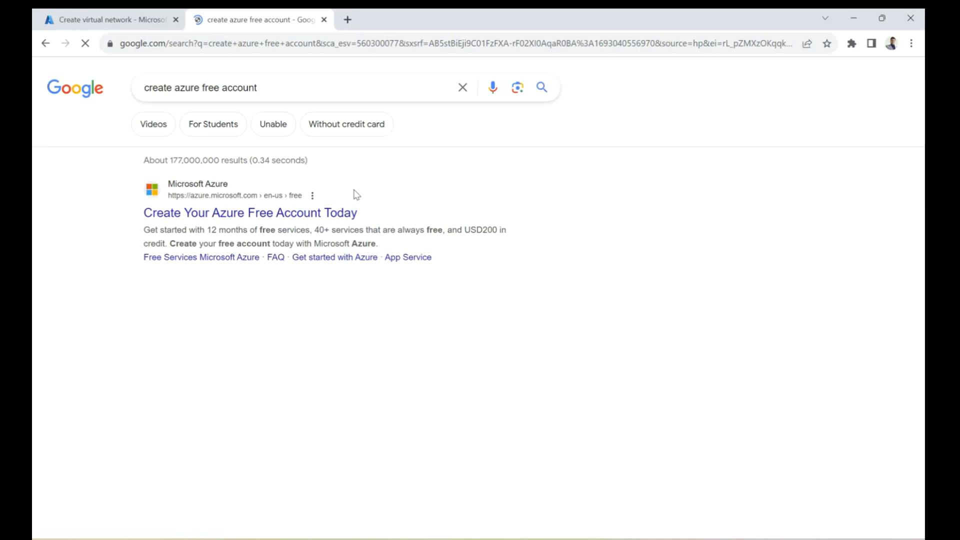
{"action": "left_click", "coordinate": [233, 213]}
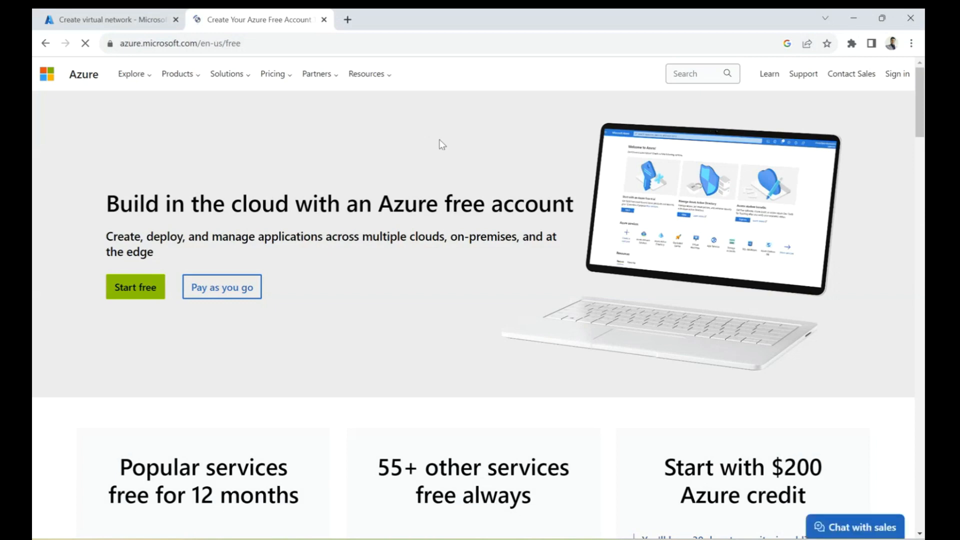
{"action": "scroll", "coordinate": [407, 214], "scroll_direction": "down", "scroll_amount": 2}
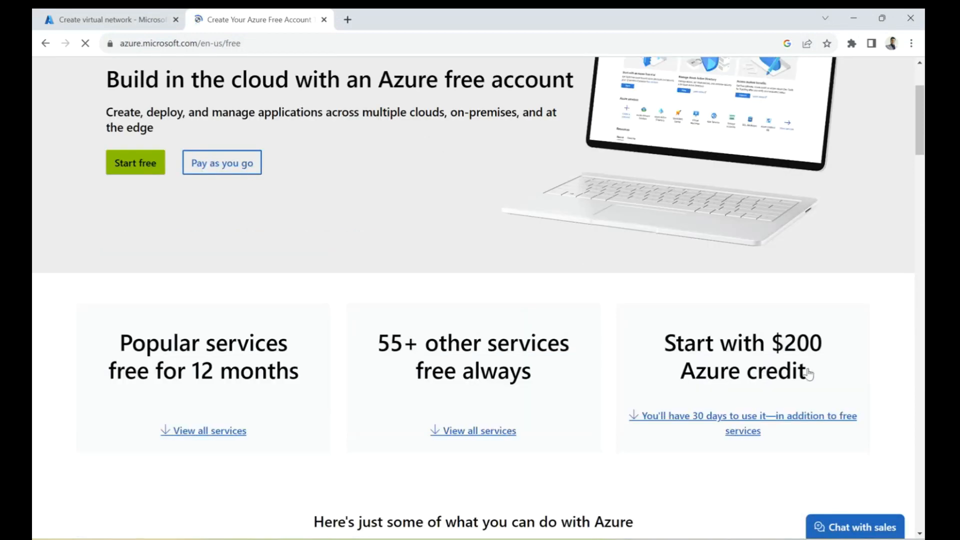
{"action": "left_click_drag", "start_coordinate": [809, 373], "coordinate": [665, 347]}
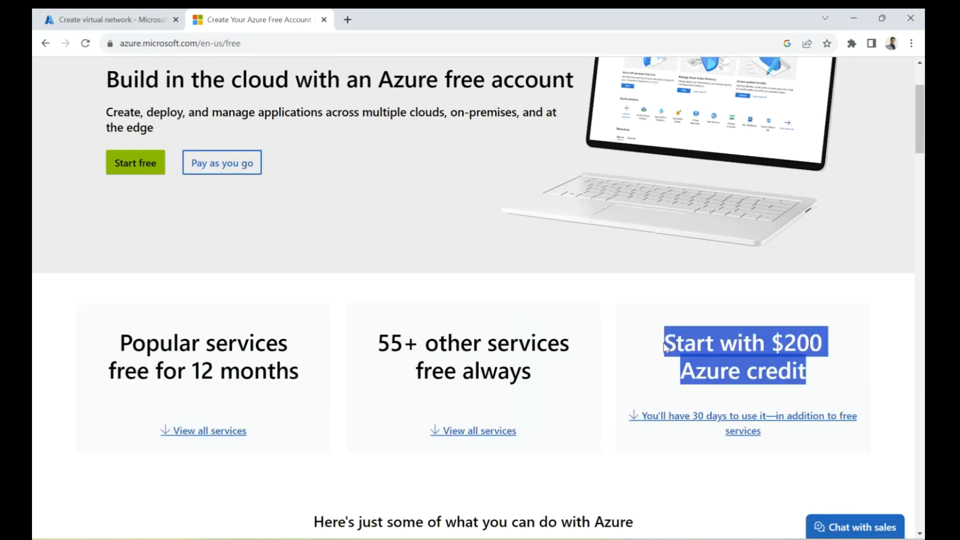
{"action": "scroll", "coordinate": [665, 347], "scroll_direction": "down", "scroll_amount": 2}
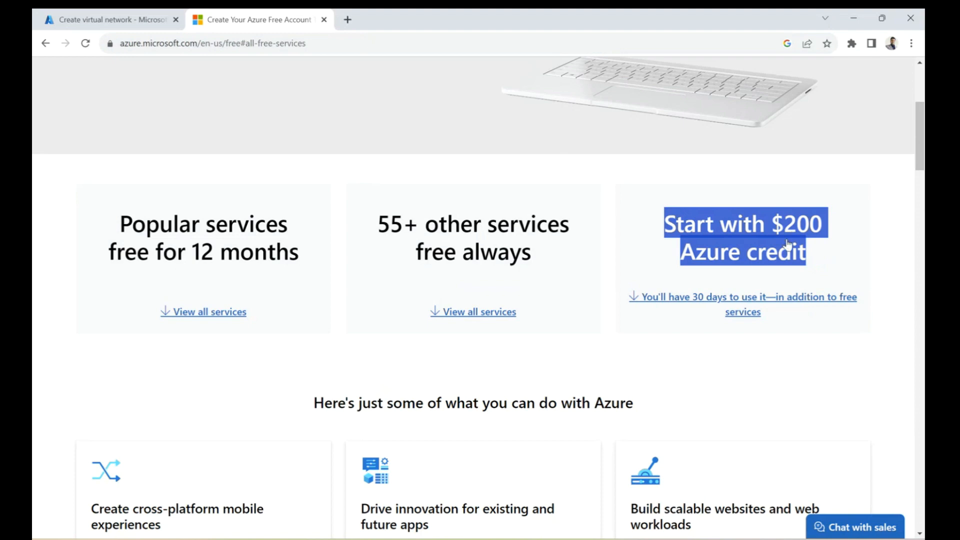
{"action": "left_click", "coordinate": [845, 258]}
{"action": "scroll", "coordinate": [820, 257], "scroll_direction": "down", "scroll_amount": 10}
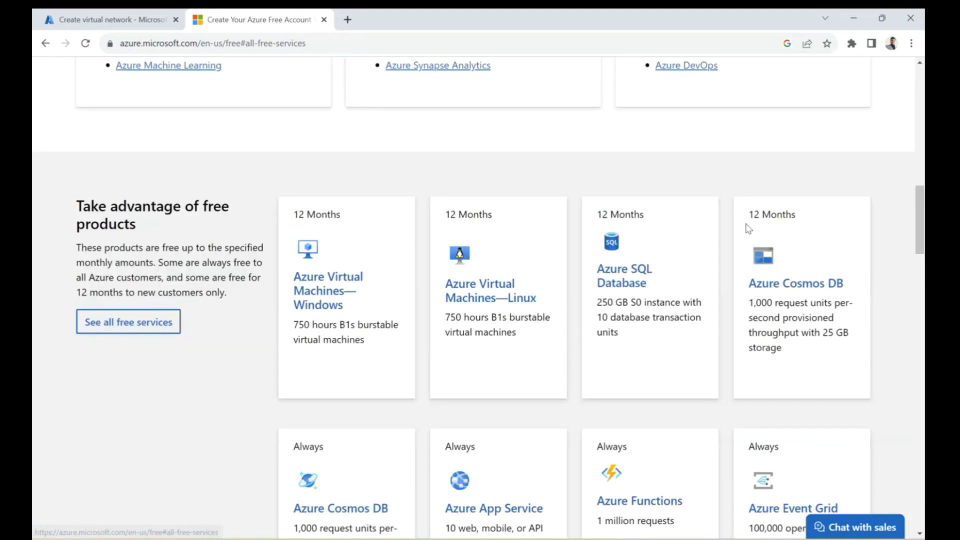
{"action": "scroll", "coordinate": [748, 228], "scroll_direction": "up", "scroll_amount": 12}
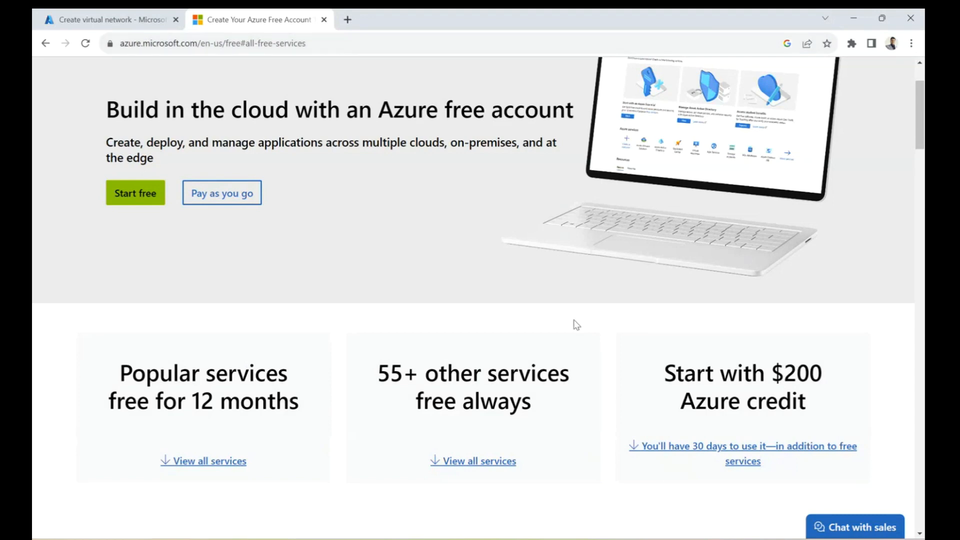
Step: Switch back to the Azure portal tab and open the Virtual machines list
{"action": "left_click", "coordinate": [113, 20]}
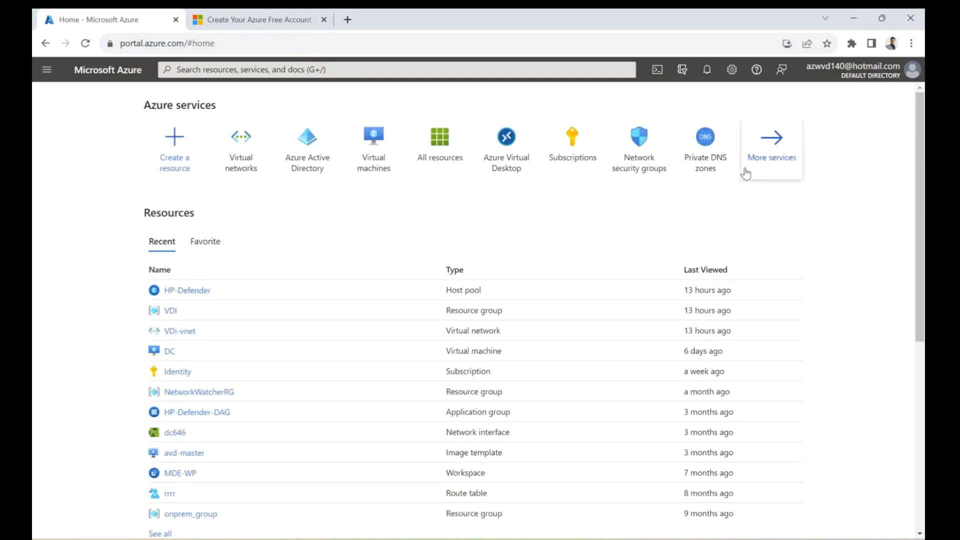
{"action": "mouse_move", "coordinate": [593, 163]}
{"action": "left_click", "coordinate": [371, 159]}
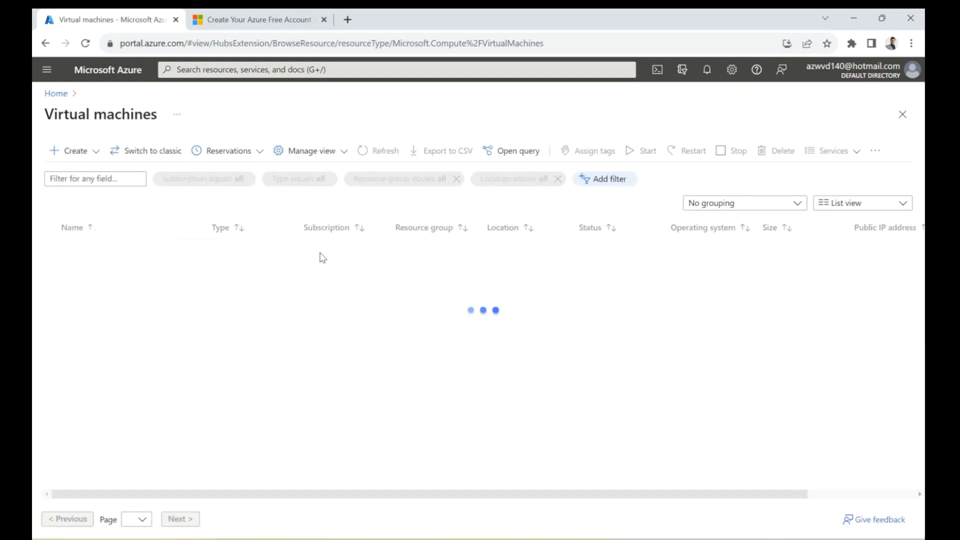
{"action": "left_click", "coordinate": [224, 69]}
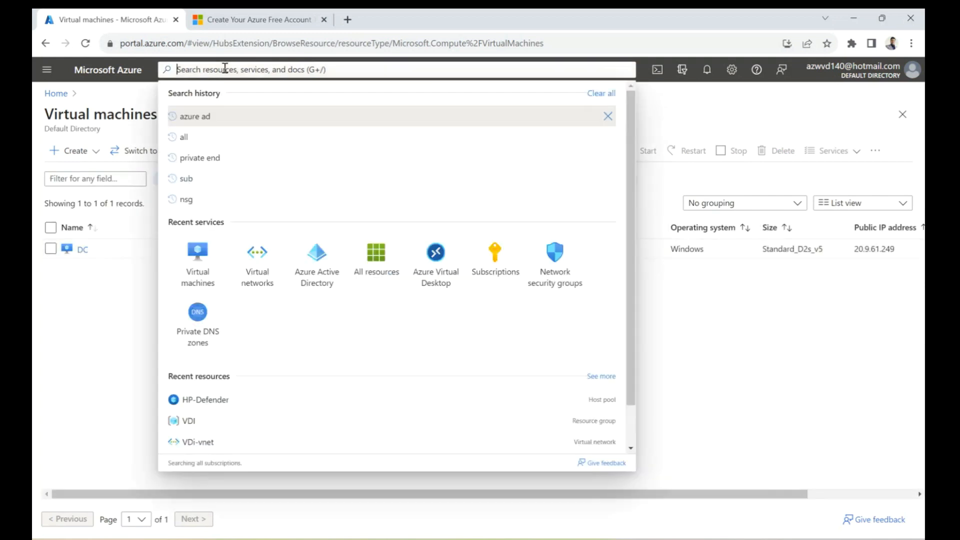
Step: Start a new virtual network and choose the Identity subscription
{"action": "left_click", "coordinate": [268, 263]}
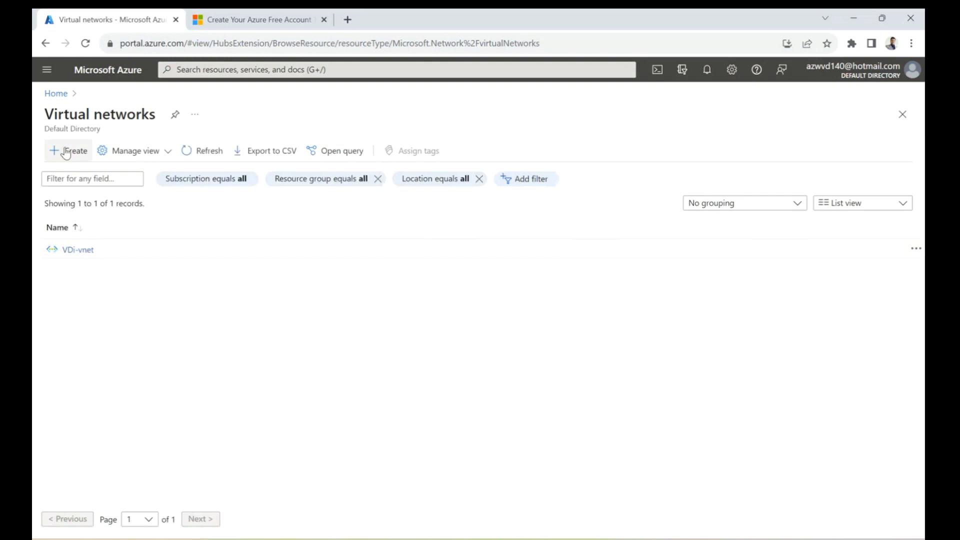
{"action": "left_click", "coordinate": [66, 151]}
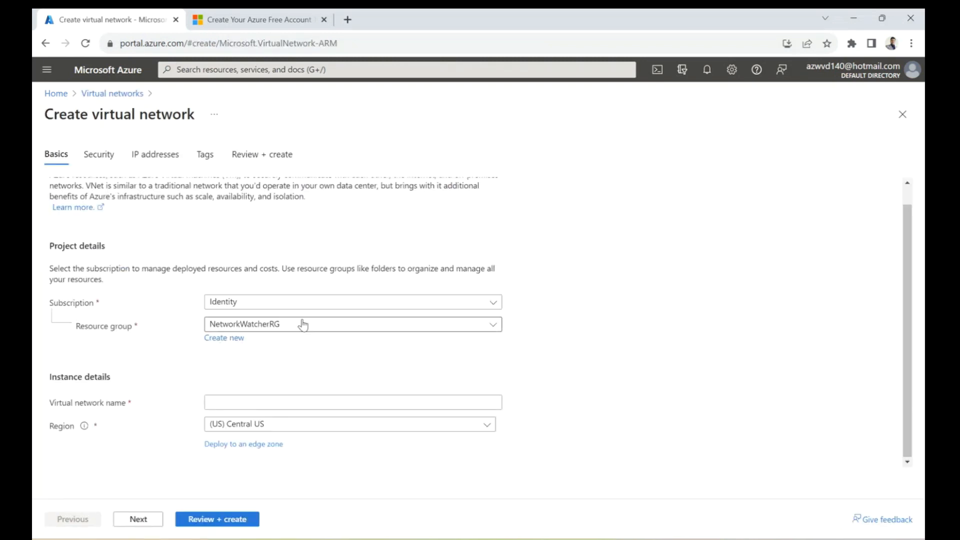
{"action": "left_click", "coordinate": [248, 302]}
{"action": "left_click", "coordinate": [446, 301]}
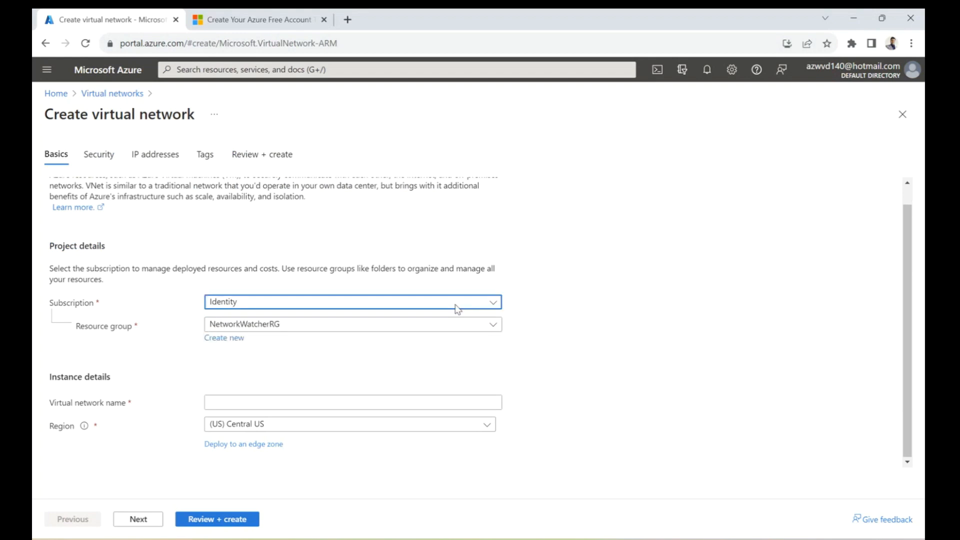
{"action": "left_click", "coordinate": [255, 302]}
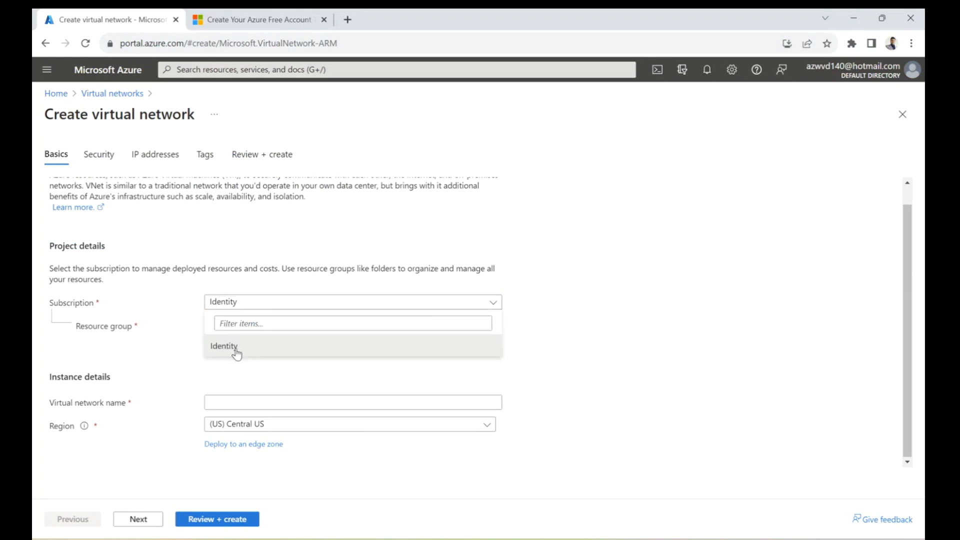
{"action": "left_click", "coordinate": [237, 354]}
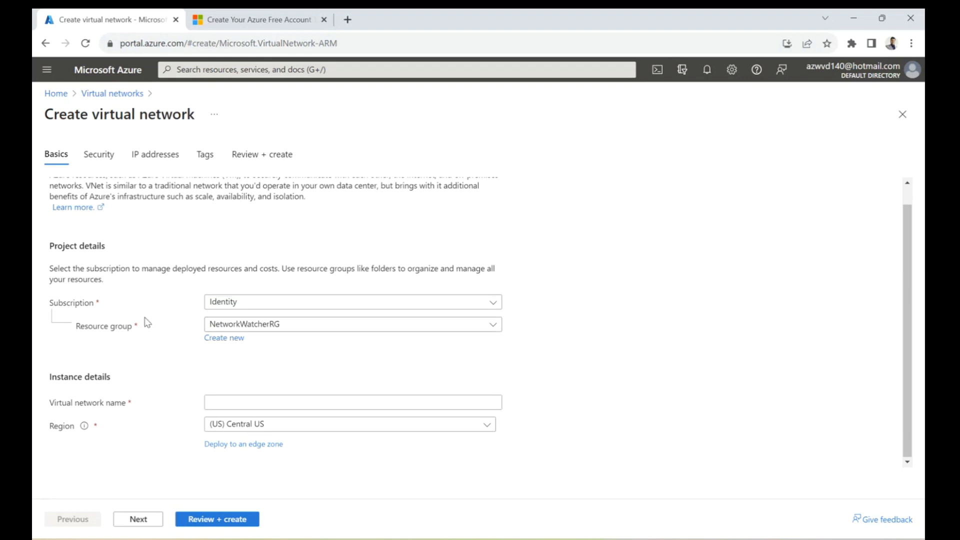
Step: Create resource group Demo-lab-rg, name the network avd-demo-vnet, keep region (US) Central US
{"action": "left_click", "coordinate": [217, 340]}
{"action": "type", "text": "D"}
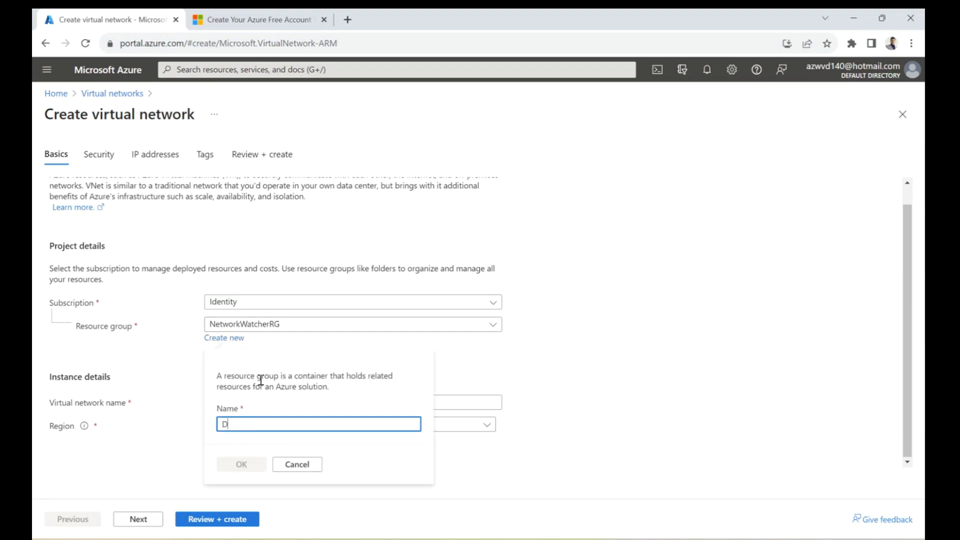
{"action": "type", "text": "emo-la"}
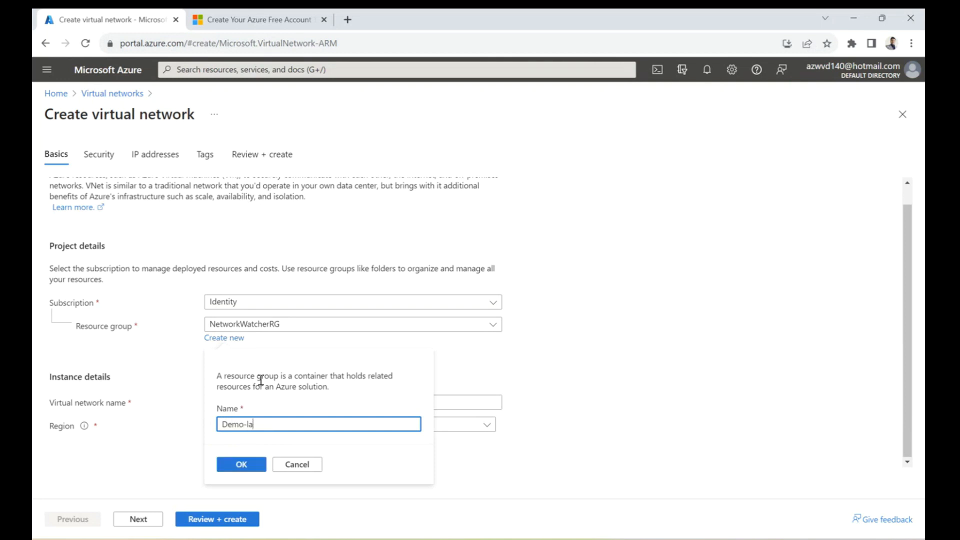
{"action": "type", "text": "b-rg"}
{"action": "left_click", "coordinate": [249, 466]}
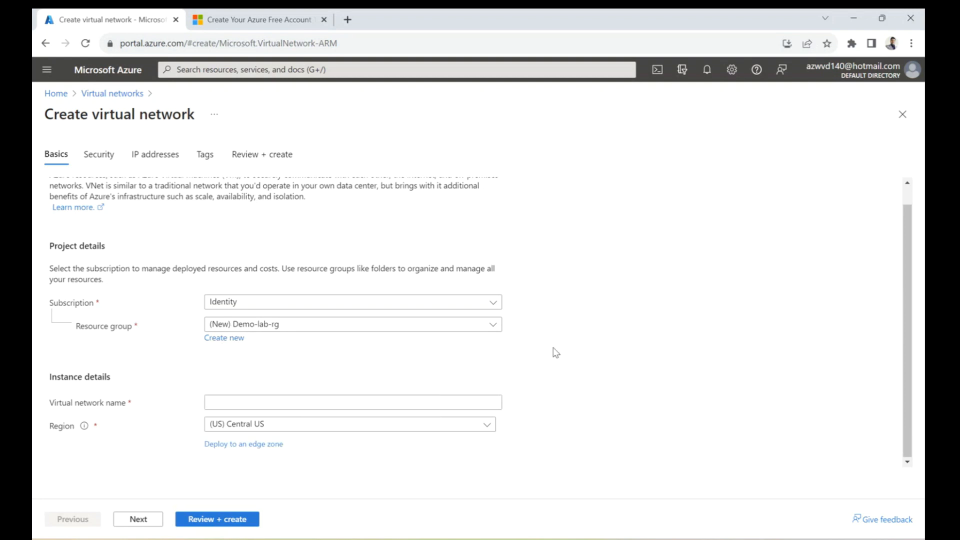
{"action": "left_click", "coordinate": [263, 406]}
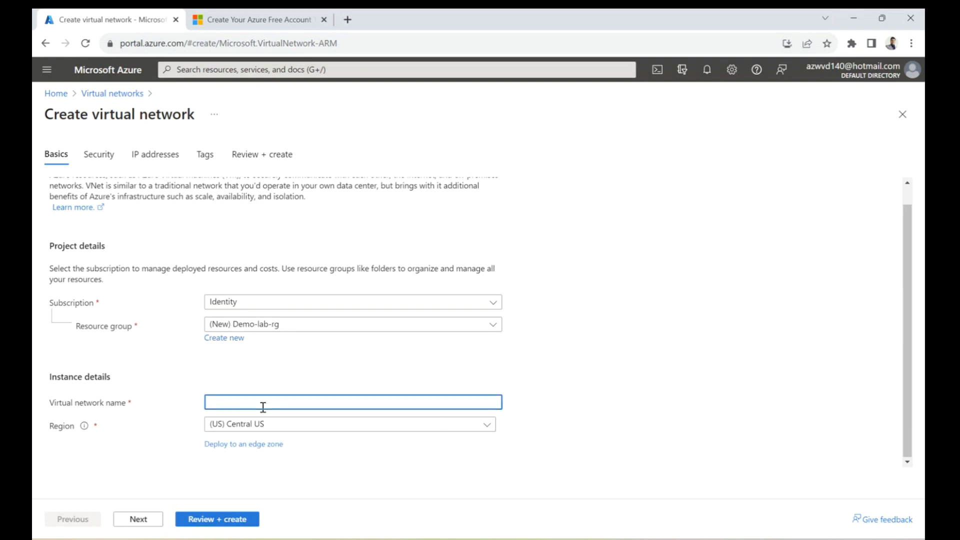
{"action": "type", "text": "vd-demo-vnet"}
{"action": "left_click", "coordinate": [429, 431]}
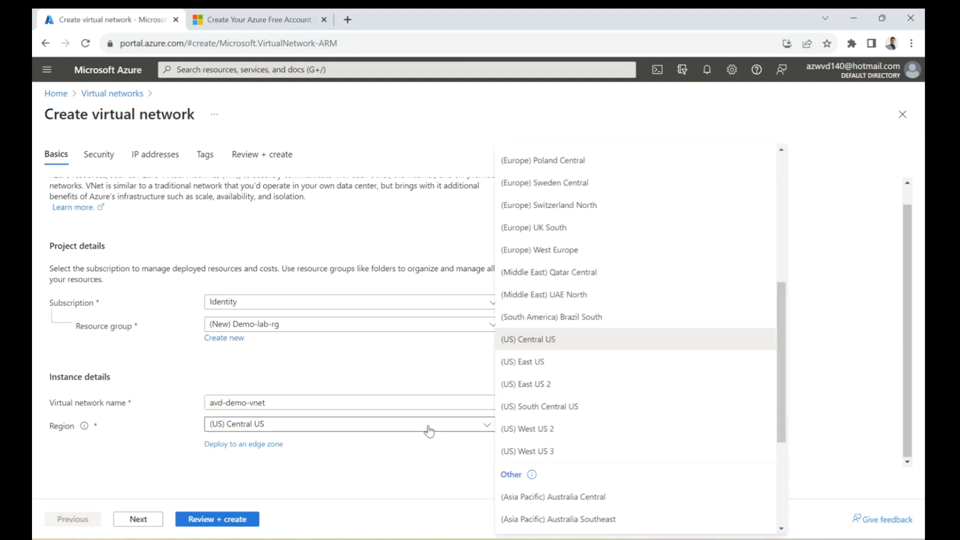
{"action": "left_click", "coordinate": [428, 430]}
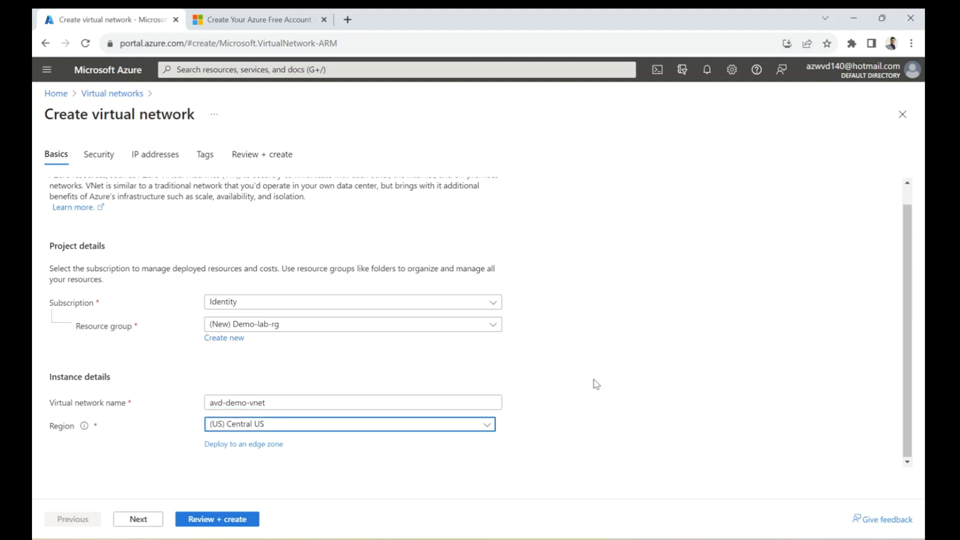
{"action": "left_click", "coordinate": [136, 518]}
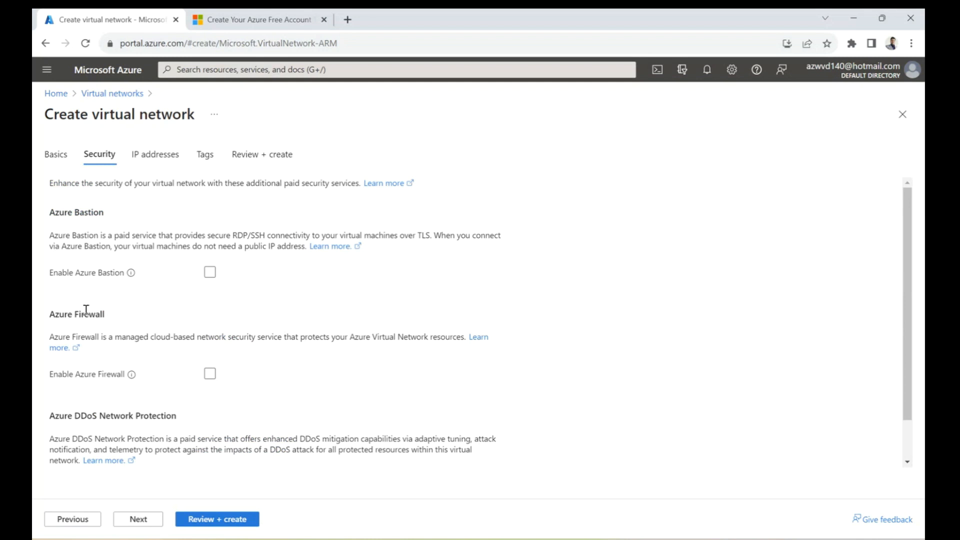
Step: Advance from the Security options to the IP addresses settings
{"action": "left_click", "coordinate": [139, 519]}
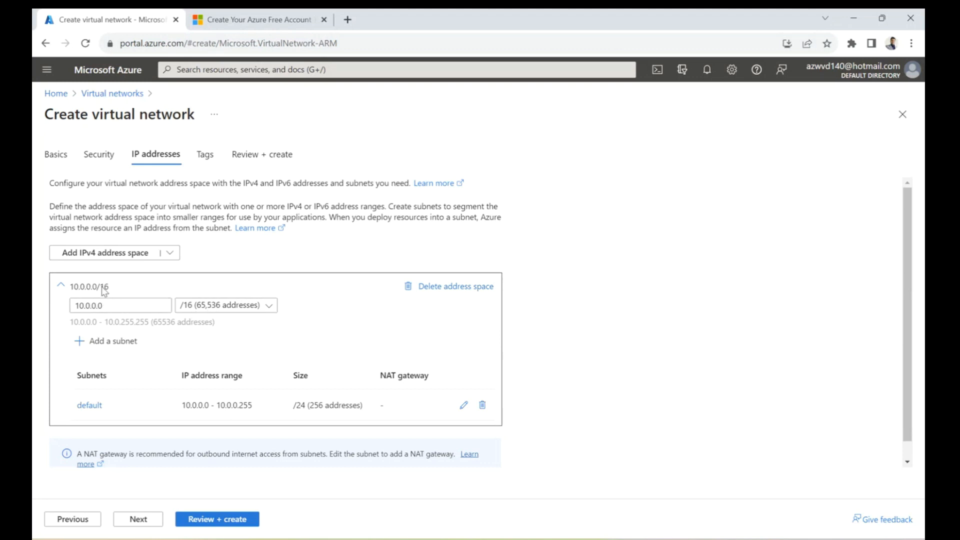
Step: Remove the default 10.0.0.0/16 space, then add and delete two IPv6 address spaces
{"action": "left_click", "coordinate": [459, 291]}
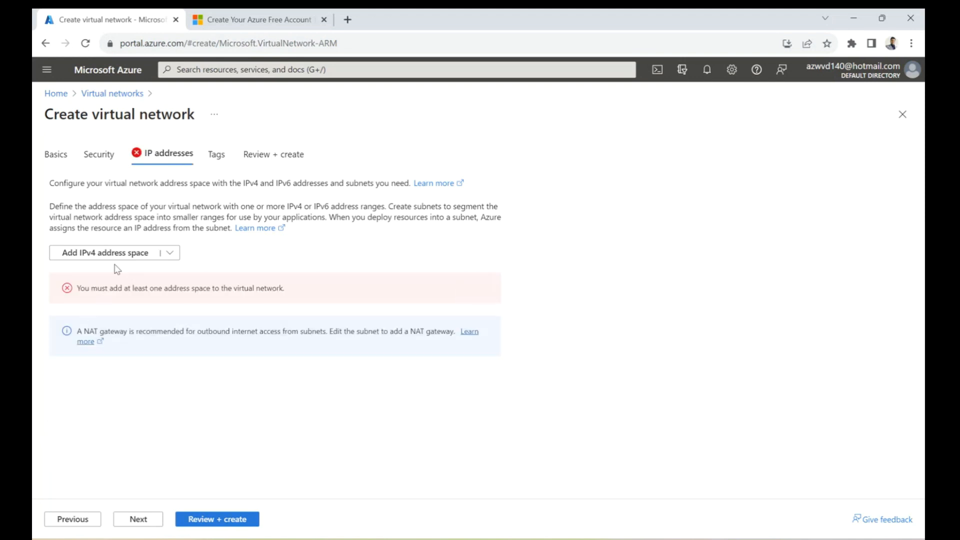
{"action": "left_click", "coordinate": [164, 256]}
{"action": "left_click", "coordinate": [80, 272]}
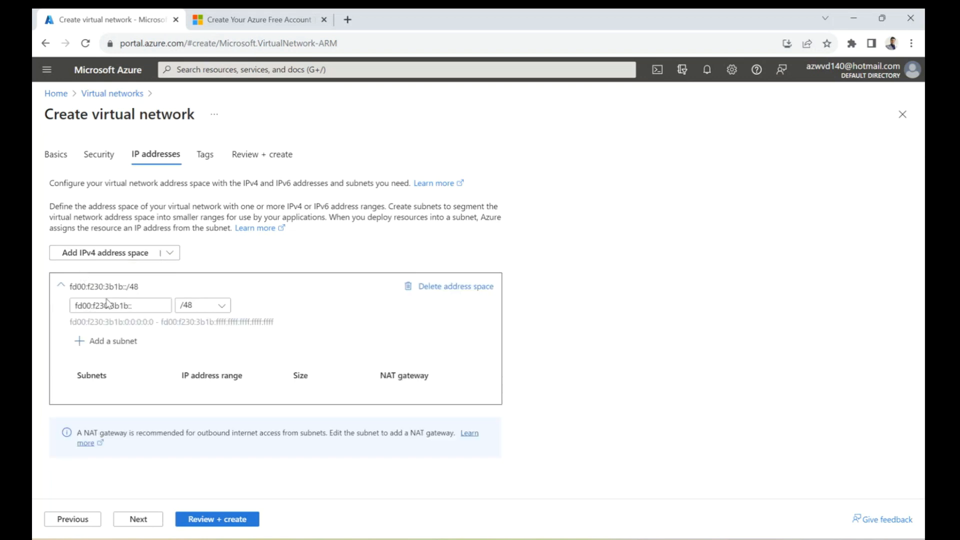
{"action": "left_click", "coordinate": [165, 257]}
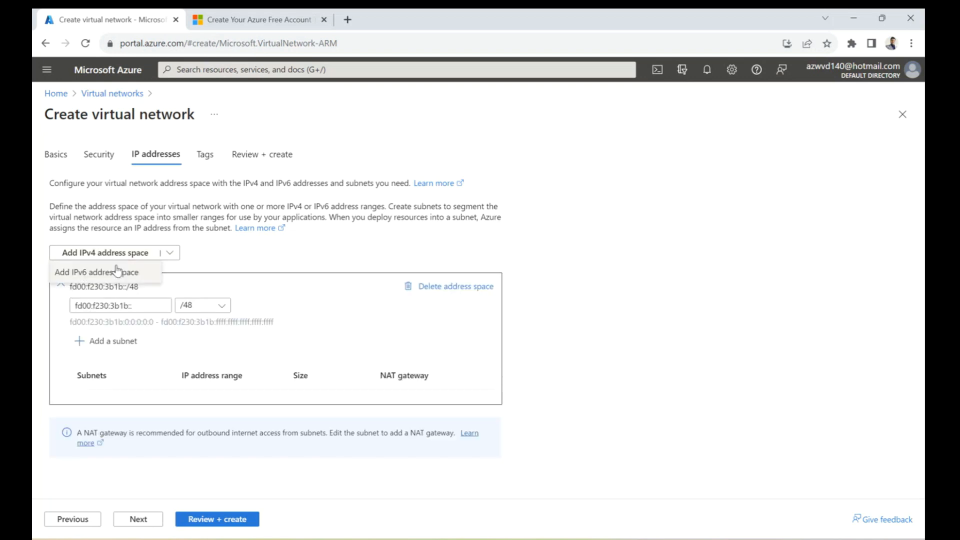
{"action": "left_click", "coordinate": [85, 272]}
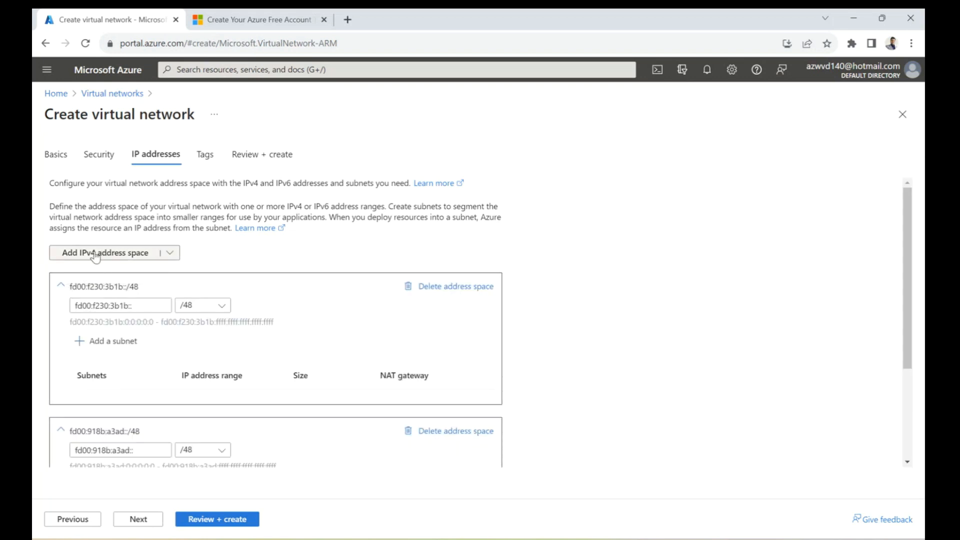
{"action": "left_click", "coordinate": [60, 285]}
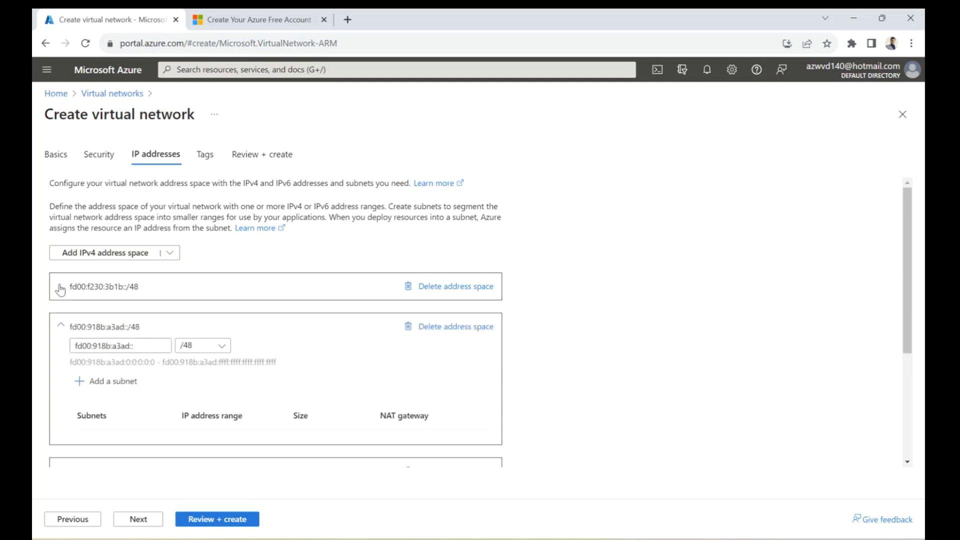
{"action": "left_click", "coordinate": [440, 287]}
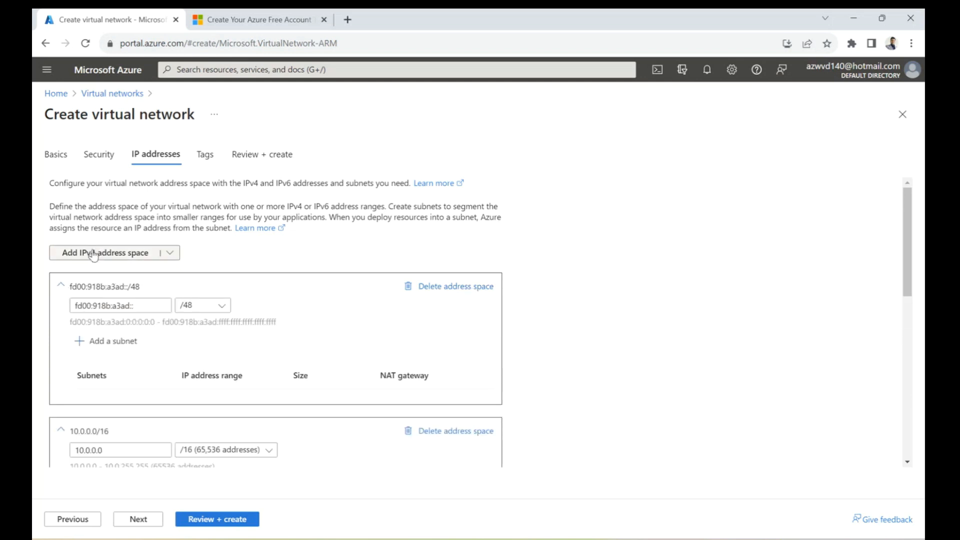
{"action": "left_click", "coordinate": [451, 287]}
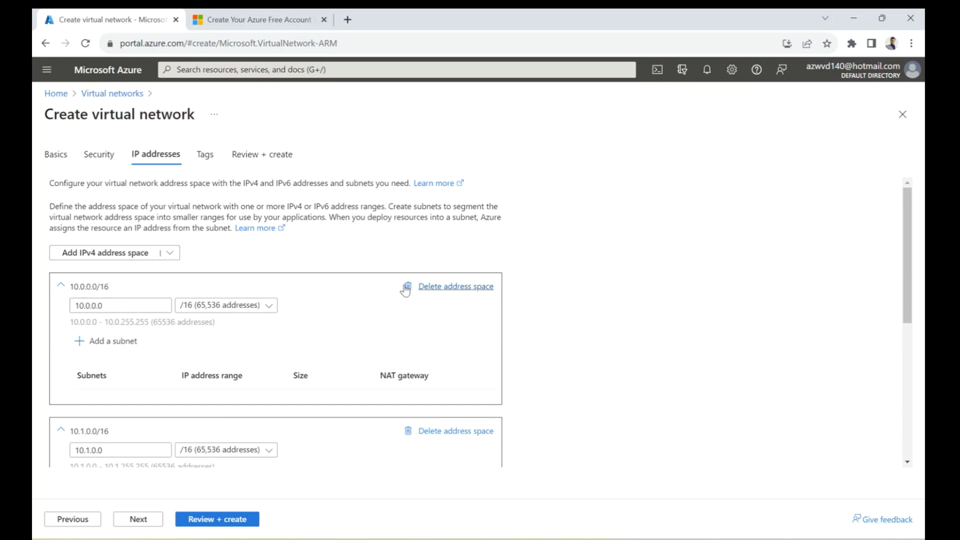
Step: Change the first address space's starting address from 10.0.0.0 to 10.145.0.0
{"action": "left_click", "coordinate": [116, 305]}
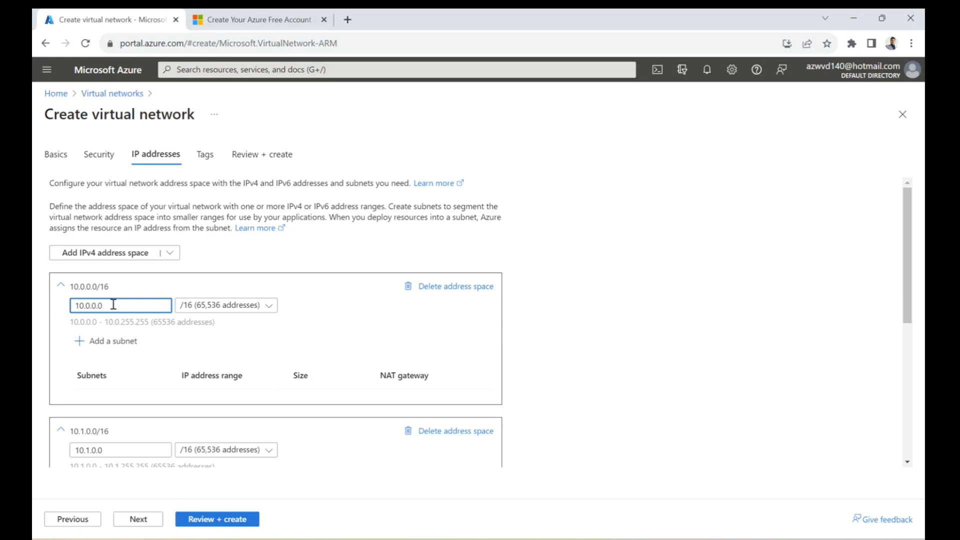
{"action": "key", "text": "shift+Left"}
{"action": "key", "text": "shift+Left"}
{"action": "key", "text": "shift+Left"}
{"action": "key", "text": "shift+Left"}
{"action": "key", "text": "shift+Left"}
{"action": "key", "text": "shift+Left"}
{"action": "key", "text": "shift+Left"}
{"action": "key", "text": "shift+Left"}
{"action": "type", "text": "10.145.0"}
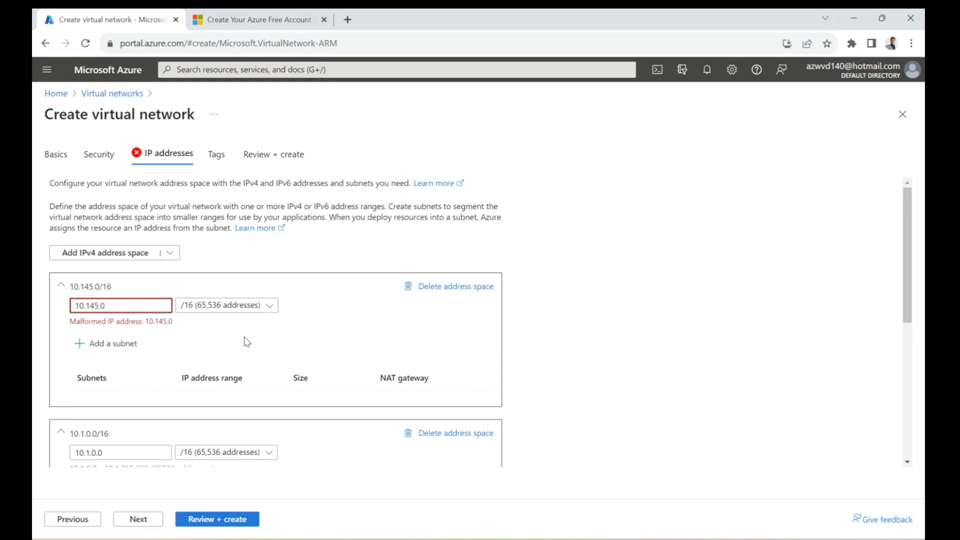
{"action": "type", "text": ".0"}
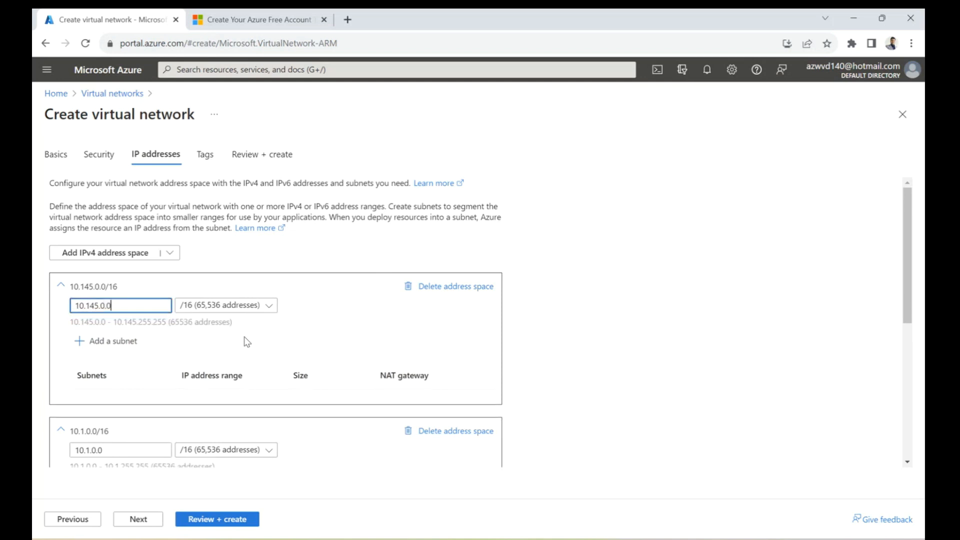
Step: Change the 10.145.0.0 address space prefix to /24
{"action": "left_click", "coordinate": [192, 308]}
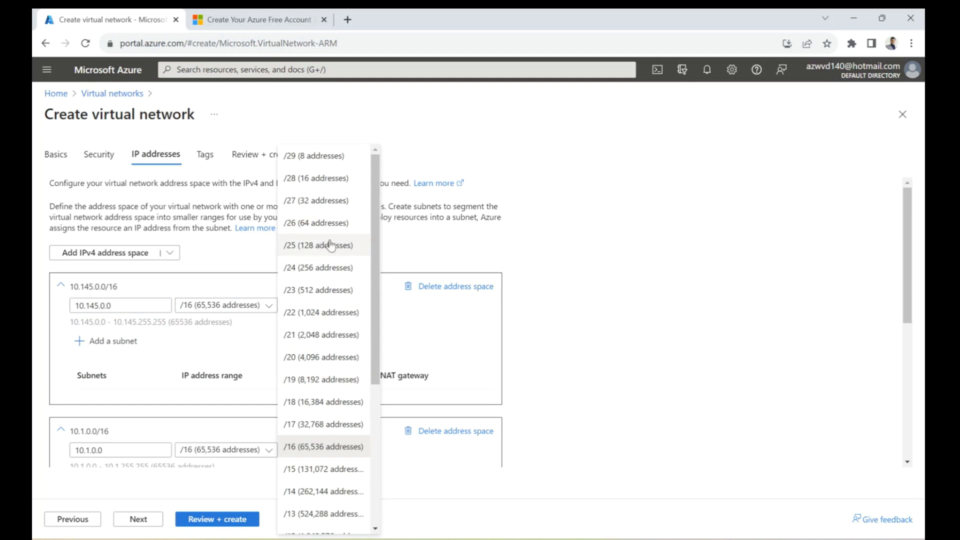
{"action": "left_click", "coordinate": [316, 269]}
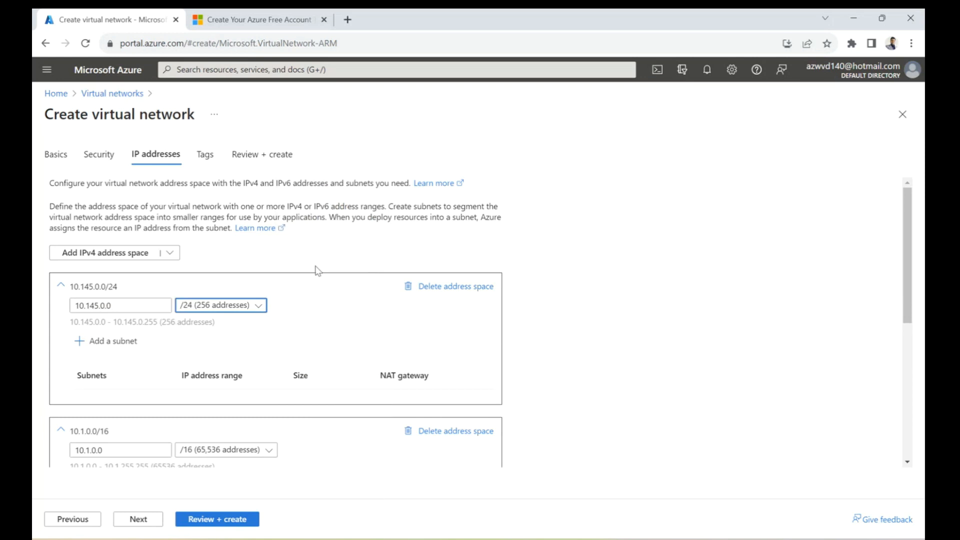
{"action": "scroll", "coordinate": [660, 316], "scroll_direction": "down", "scroll_amount": 3}
{"action": "scroll", "coordinate": [322, 287], "scroll_direction": "up", "scroll_amount": 1}
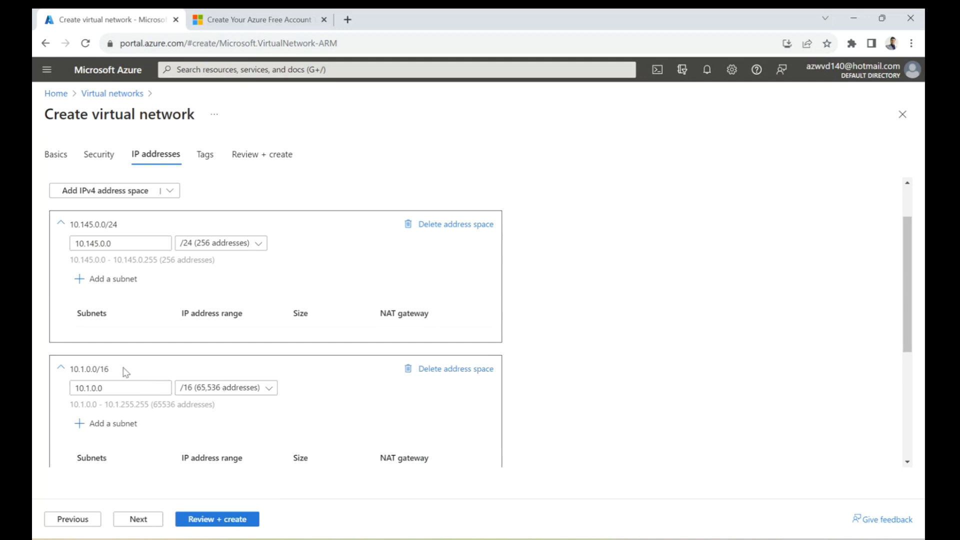
Step: Delete the 10.1.0.0/16 and 10.2.0.0/16 address spaces
{"action": "left_click", "coordinate": [440, 370]}
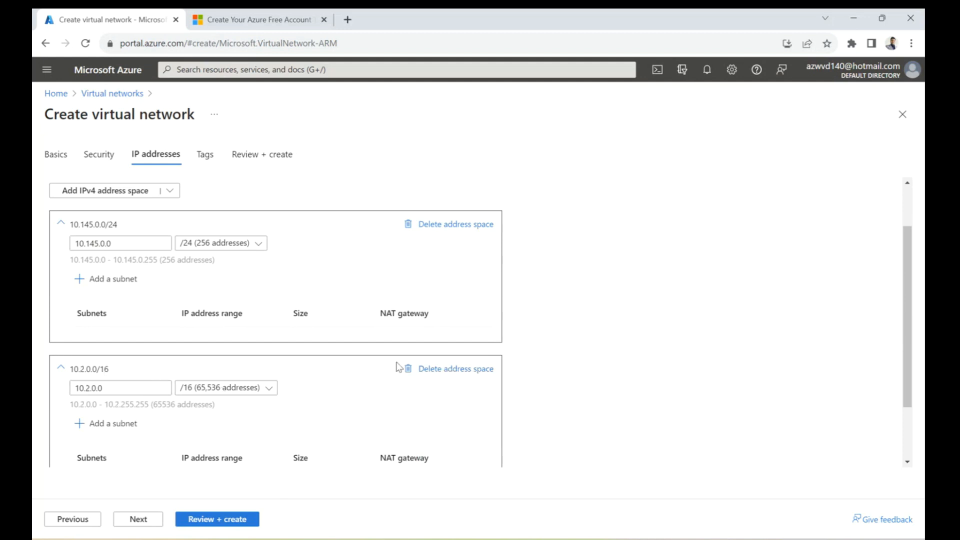
{"action": "left_click", "coordinate": [60, 368]}
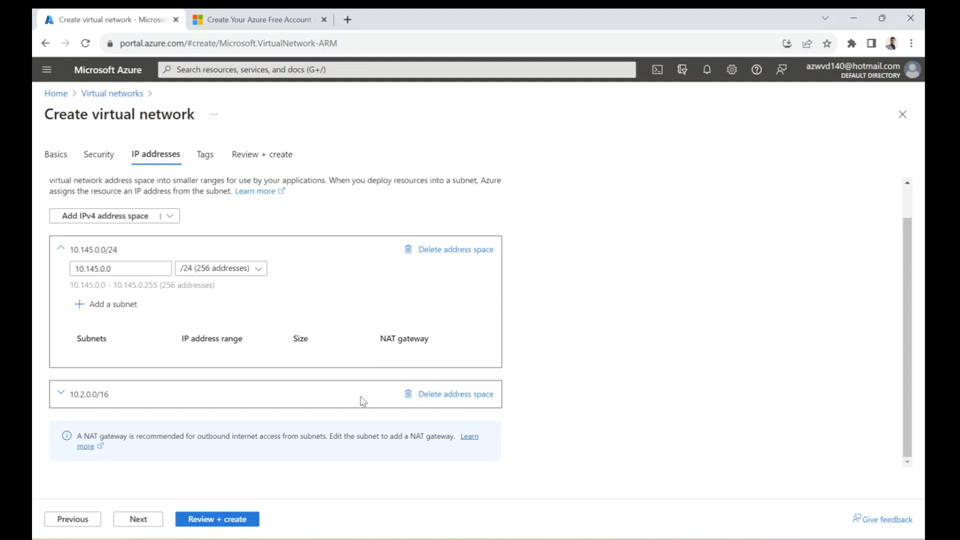
{"action": "left_click", "coordinate": [440, 395]}
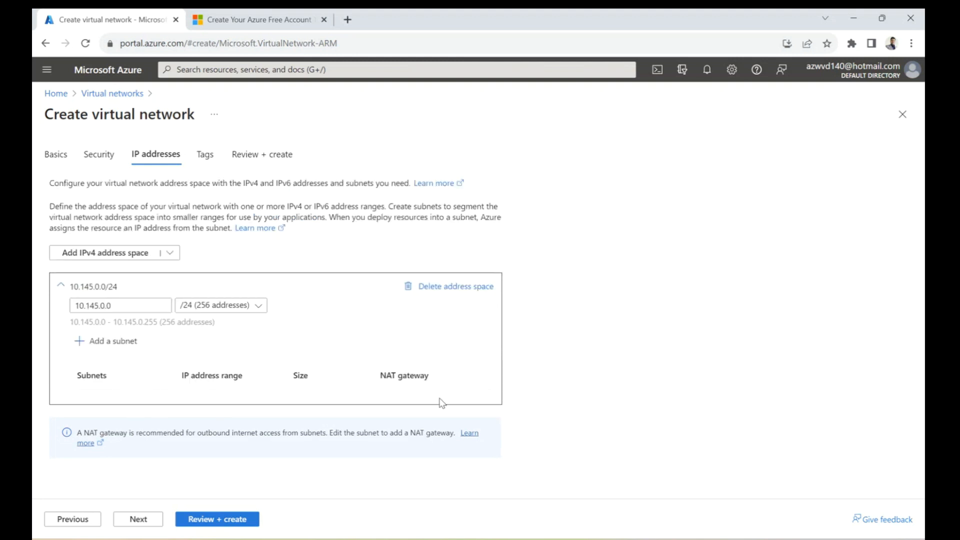
Step: Pass validation for avd-demo-vnet and submit its deployment to Demo-lab-rg
{"action": "left_click", "coordinate": [236, 520]}
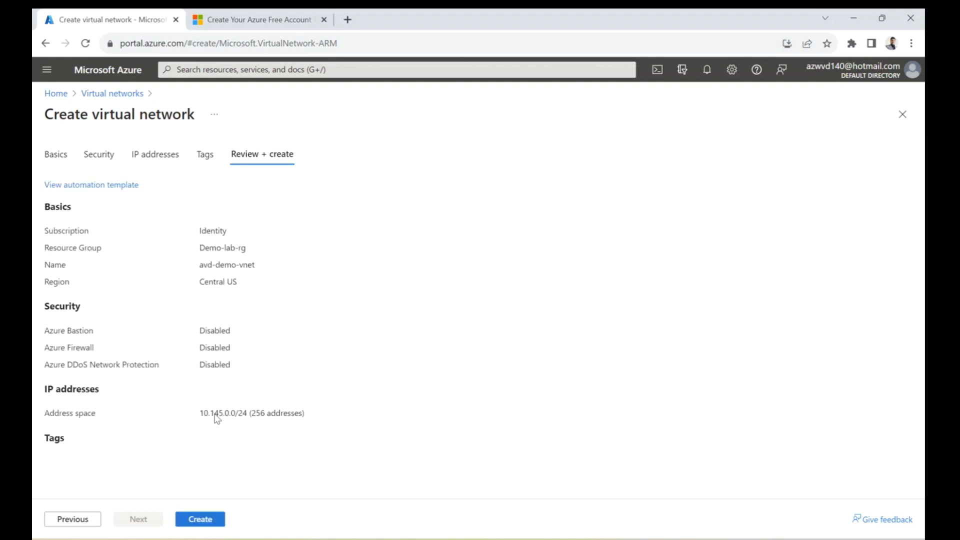
{"action": "left_click", "coordinate": [205, 523]}
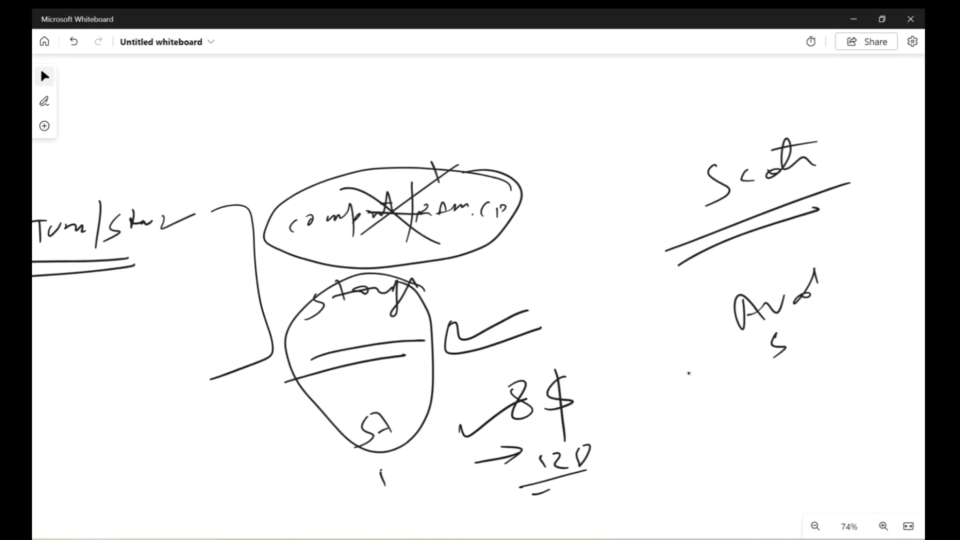
Step: On an empty area of the whiteboard, draw a box representing the vnet
{"action": "left_click_drag", "start_coordinate": [686, 453], "coordinate": [700, 210]}
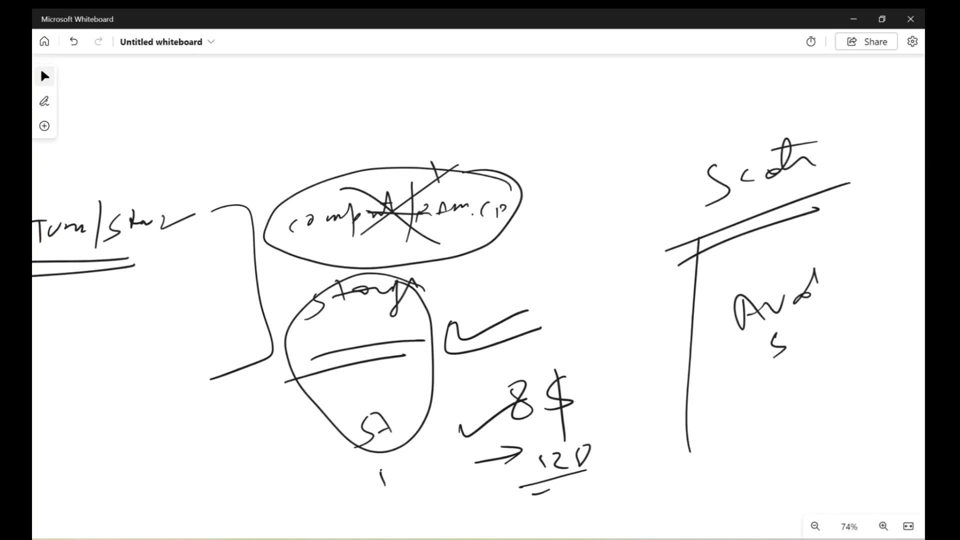
{"action": "left_click_drag", "start_coordinate": [700, 400], "coordinate": [595, 120]}
{"action": "left_click_drag", "start_coordinate": [620, 248], "coordinate": [604, 350]}
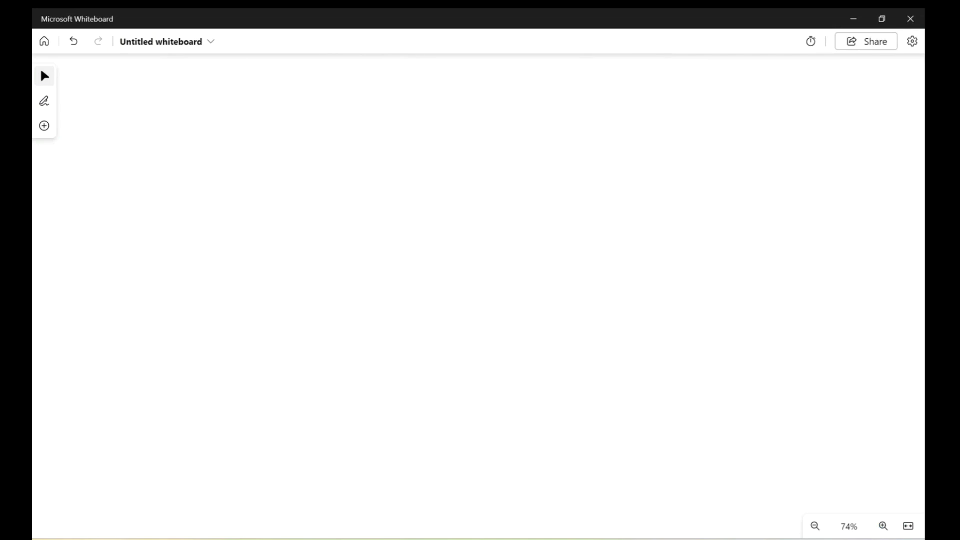
{"action": "mouse_move", "coordinate": [375, 229]}
{"action": "left_mouse_down"}
{"action": "mouse_move", "coordinate": [368, 420]}
{"action": "mouse_move", "coordinate": [812, 349]}
{"action": "mouse_move", "coordinate": [348, 427]}
{"action": "left_mouse_up"}
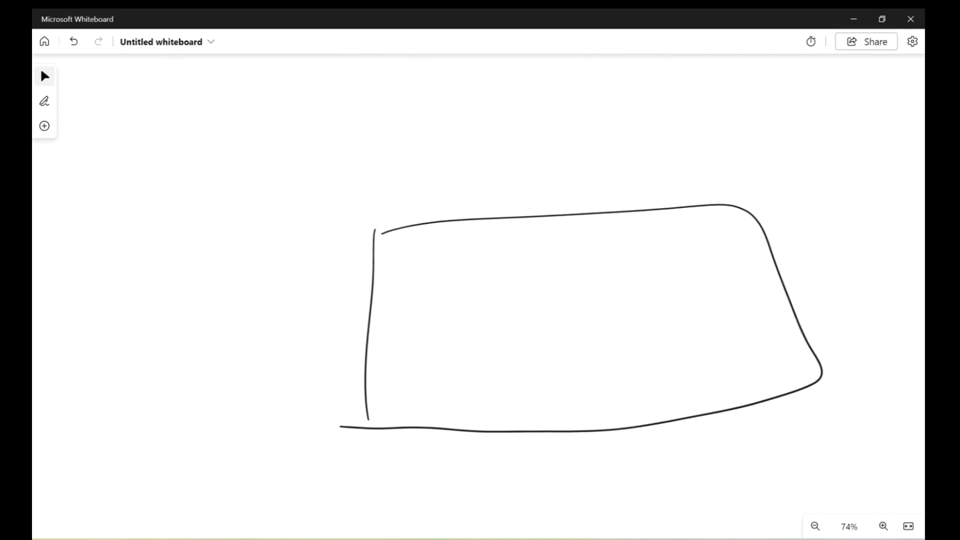
Step: Write the address range 10.145.0.0/24 above the box and label it as the vnet
{"action": "left_click_drag", "start_coordinate": [665, 149], "coordinate": [671, 175]}
{"action": "mouse_move", "coordinate": [692, 152]}
{"action": "left_mouse_down"}
{"action": "mouse_move", "coordinate": [686, 167]}
{"action": "mouse_move", "coordinate": [690, 153]}
{"action": "left_mouse_up"}
{"action": "left_click", "coordinate": [701, 158]}
{"action": "left_click_drag", "start_coordinate": [712, 149], "coordinate": [716, 166]}
{"action": "left_click_drag", "start_coordinate": [719, 153], "coordinate": [742, 169]}
{"action": "left_click", "coordinate": [771, 154]}
{"action": "mouse_move", "coordinate": [748, 147]}
{"action": "left_mouse_down"}
{"action": "mouse_move", "coordinate": [756, 169]}
{"action": "mouse_move", "coordinate": [805, 157]}
{"action": "left_mouse_up"}
{"action": "left_click_drag", "start_coordinate": [819, 125], "coordinate": [845, 170]}
{"action": "mouse_move", "coordinate": [850, 155]}
{"action": "left_mouse_down"}
{"action": "mouse_move", "coordinate": [852, 169]}
{"action": "mouse_move", "coordinate": [868, 166]}
{"action": "left_mouse_up"}
{"action": "left_click_drag", "start_coordinate": [310, 203], "coordinate": [361, 186]}
{"action": "left_click_drag", "start_coordinate": [369, 176], "coordinate": [359, 150]}
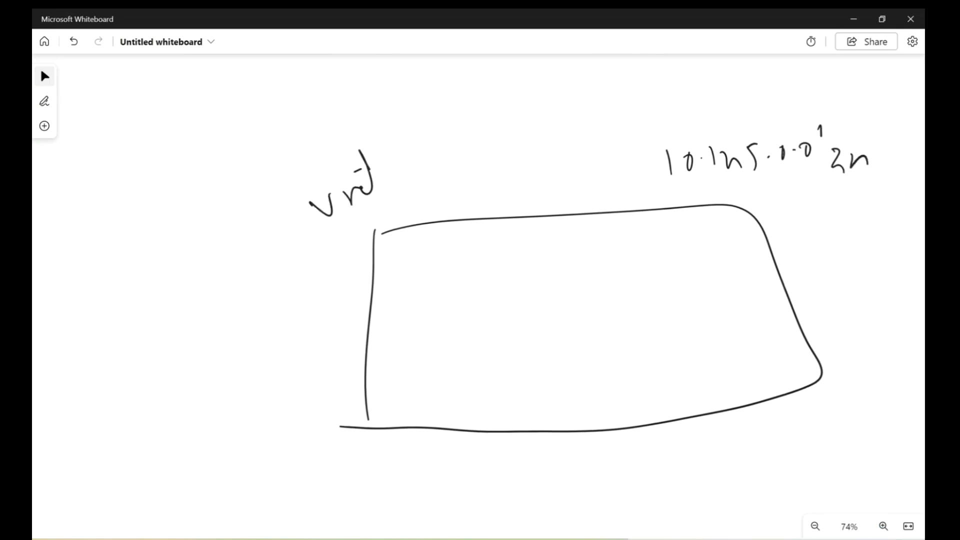
Step: Draw two subnet bands across the box and label them S1-P and S2-NP
{"action": "mouse_move", "coordinate": [323, 280]}
{"action": "left_mouse_down"}
{"action": "mouse_move", "coordinate": [803, 232]}
{"action": "mouse_move", "coordinate": [467, 316]}
{"action": "mouse_move", "coordinate": [315, 312]}
{"action": "mouse_move", "coordinate": [310, 295]}
{"action": "left_mouse_up"}
{"action": "mouse_move", "coordinate": [315, 362]}
{"action": "left_mouse_down"}
{"action": "mouse_move", "coordinate": [843, 330]}
{"action": "mouse_move", "coordinate": [382, 400]}
{"action": "mouse_move", "coordinate": [299, 393]}
{"action": "left_mouse_up"}
{"action": "left_click_drag", "start_coordinate": [265, 294], "coordinate": [273, 306]}
{"action": "left_click_drag", "start_coordinate": [281, 274], "coordinate": [299, 295]}
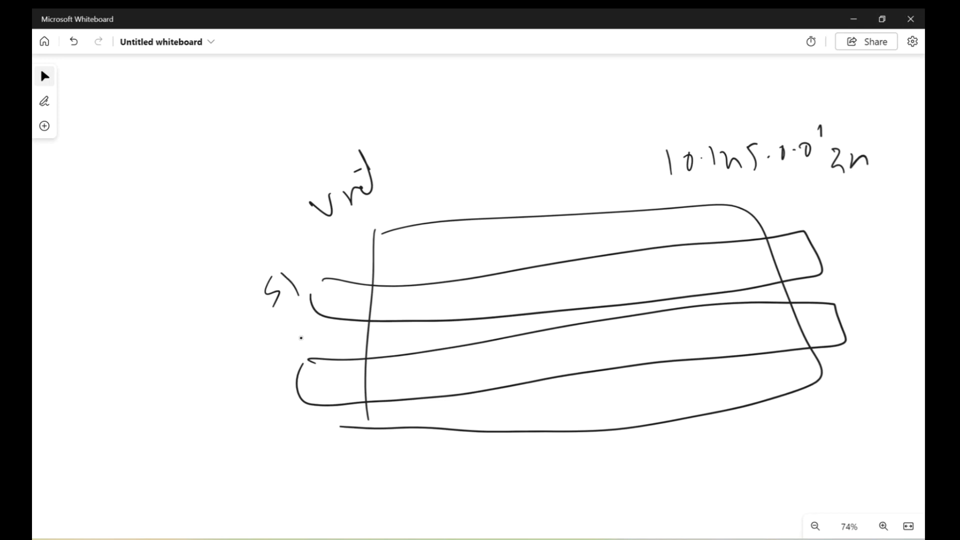
{"action": "mouse_move", "coordinate": [248, 371]}
{"action": "left_mouse_down"}
{"action": "mouse_move", "coordinate": [254, 390]}
{"action": "mouse_move", "coordinate": [273, 374]}
{"action": "left_mouse_up"}
{"action": "left_click", "coordinate": [254, 402]}
{"action": "mouse_move", "coordinate": [251, 434]}
{"action": "left_mouse_down"}
{"action": "mouse_move", "coordinate": [252, 448]}
{"action": "mouse_move", "coordinate": [272, 407]}
{"action": "left_mouse_up"}
{"action": "mouse_move", "coordinate": [300, 276]}
{"action": "left_mouse_down"}
{"action": "mouse_move", "coordinate": [314, 240]}
{"action": "mouse_move", "coordinate": [311, 257]}
{"action": "left_mouse_up"}
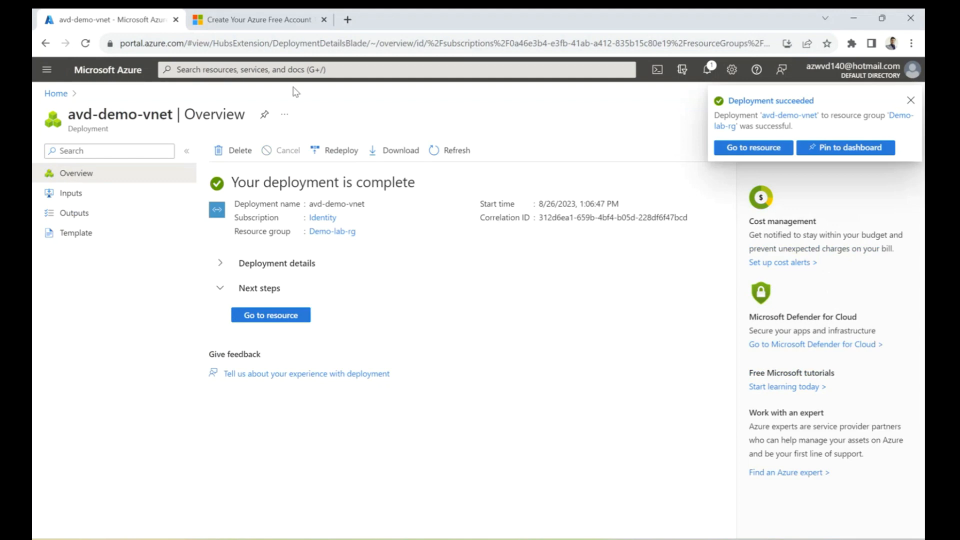
Step: Find avd-demo-vnet in Virtual networks and show its empty Subnets page
{"action": "left_click", "coordinate": [292, 65]}
{"action": "left_click", "coordinate": [210, 273]}
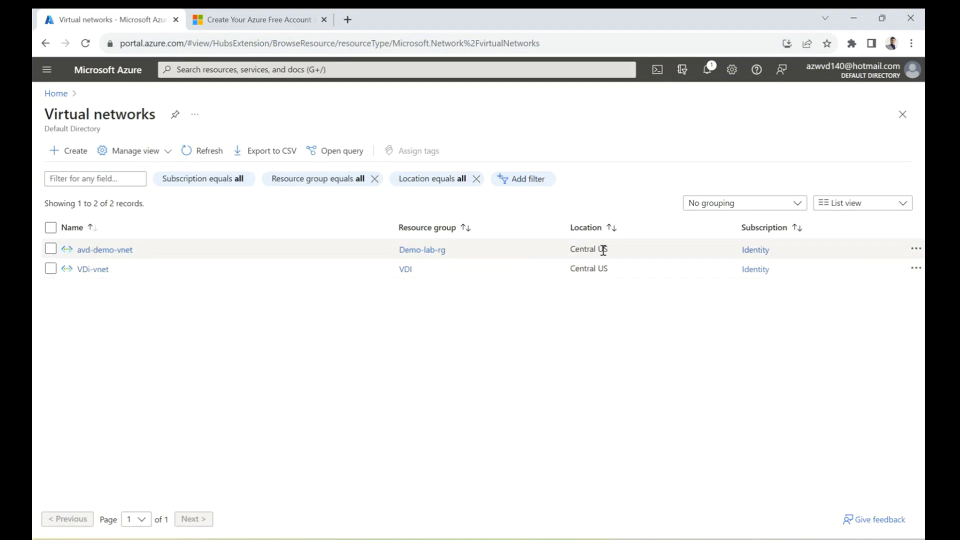
{"action": "left_click_drag", "start_coordinate": [443, 251], "coordinate": [394, 253]}
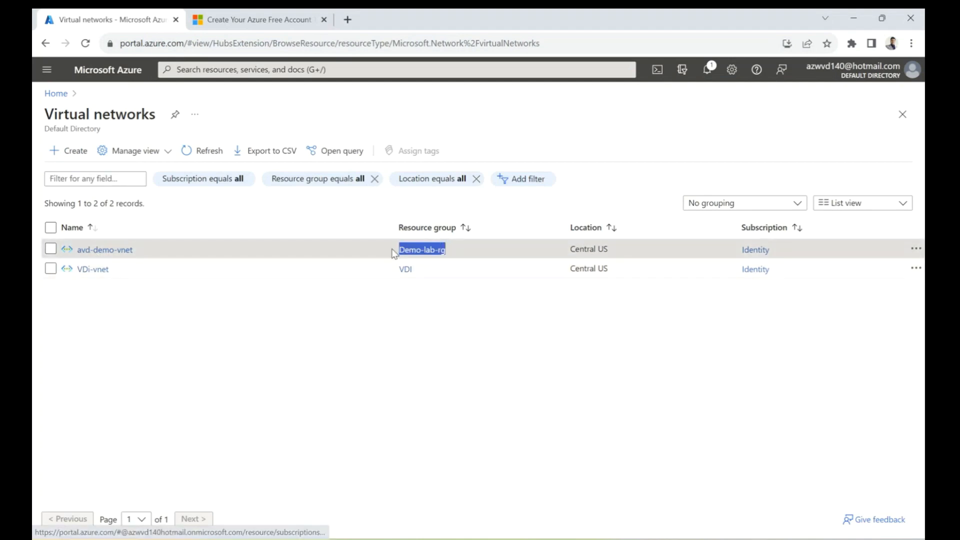
{"action": "left_click", "coordinate": [104, 250]}
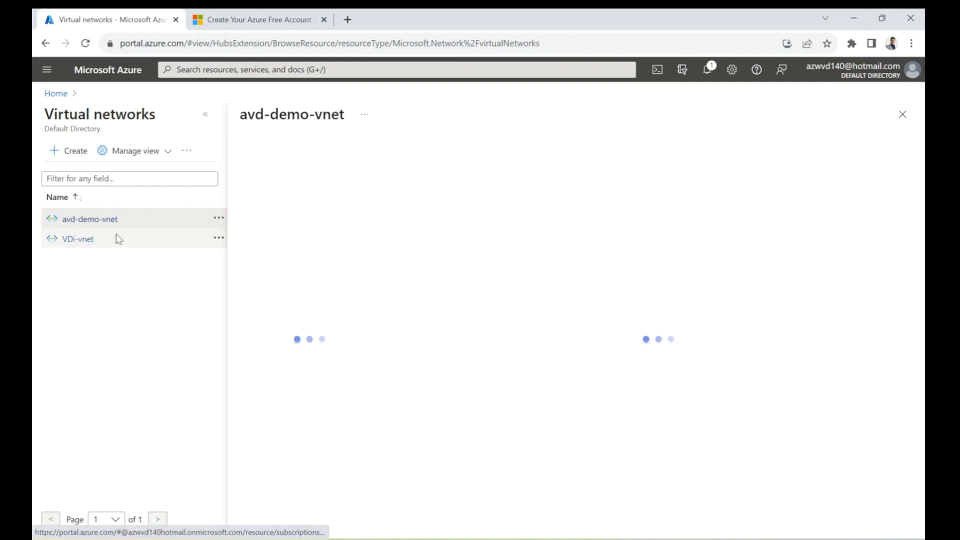
{"action": "left_click", "coordinate": [213, 121]}
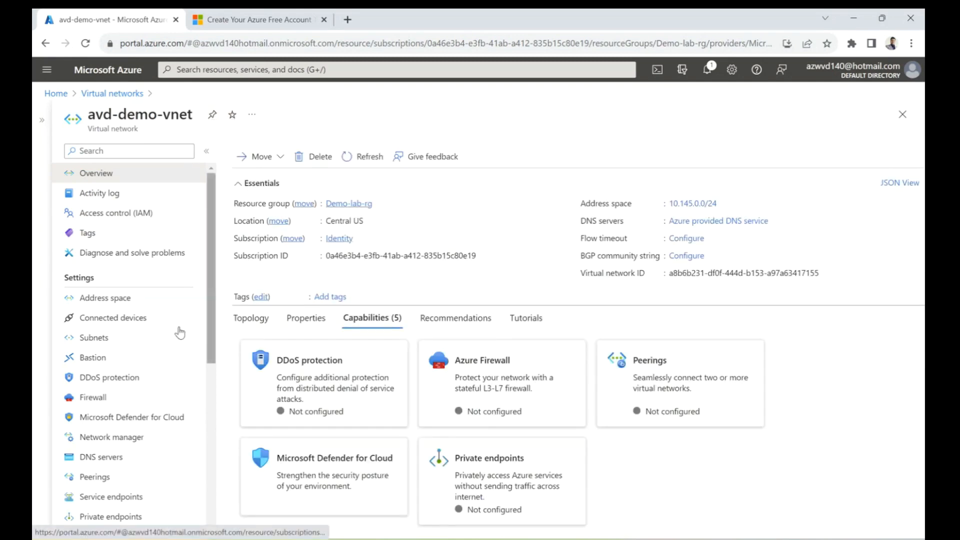
{"action": "left_click", "coordinate": [112, 346]}
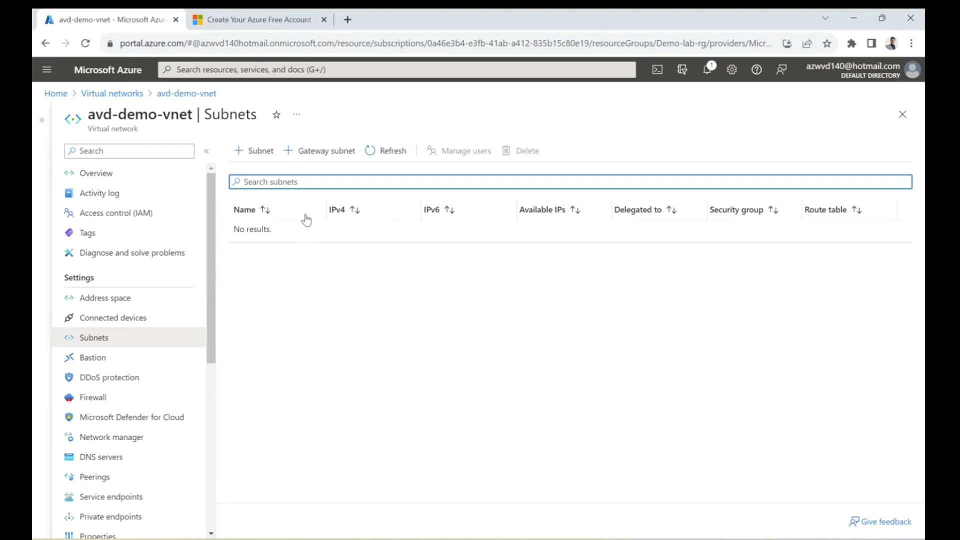
Step: Start a subnet named prod and change its prefix from /24 to /25, checking the address count
{"action": "left_click", "coordinate": [255, 150]}
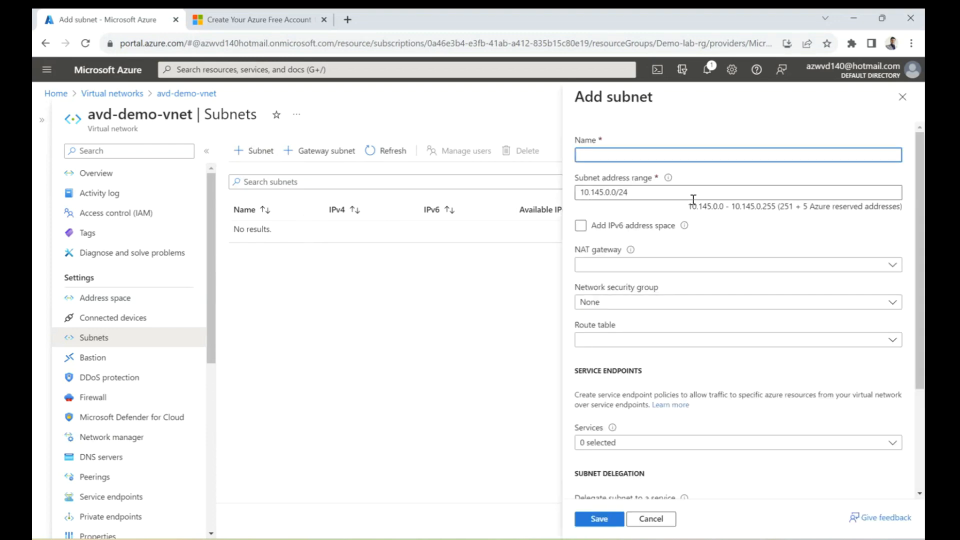
{"action": "type", "text": "o"}
{"action": "type", "text": "prod"}
{"action": "left_click", "coordinate": [638, 192]}
{"action": "left_click_drag", "start_coordinate": [641, 192], "coordinate": [663, 194]}
{"action": "left_click", "coordinate": [637, 193]}
{"action": "left_click", "coordinate": [663, 194]}
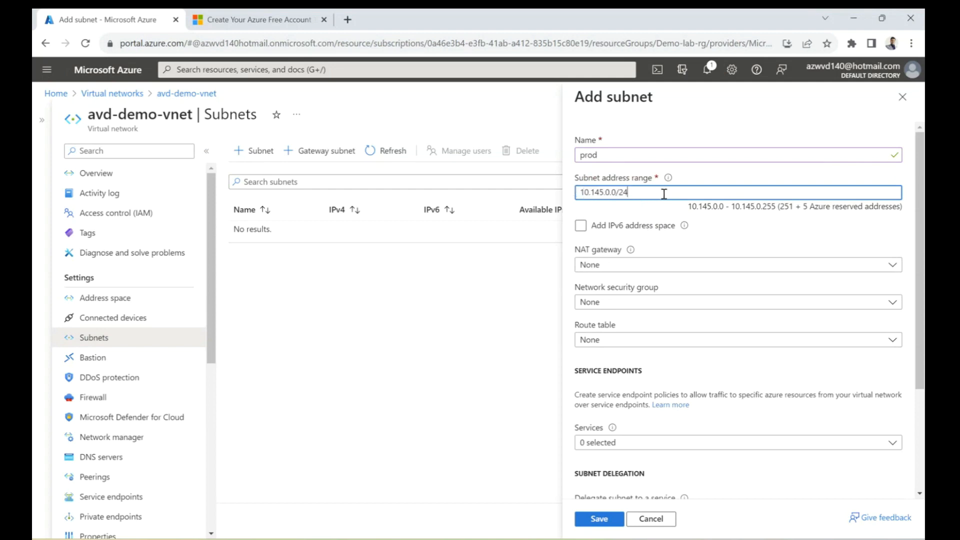
{"action": "key", "text": "BackSpace"}
{"action": "type", "text": "5"}
{"action": "left_click_drag", "start_coordinate": [689, 214], "coordinate": [905, 214]}
{"action": "left_click", "coordinate": [905, 214]}
{"action": "left_click_drag", "start_coordinate": [684, 212], "coordinate": [902, 208]}
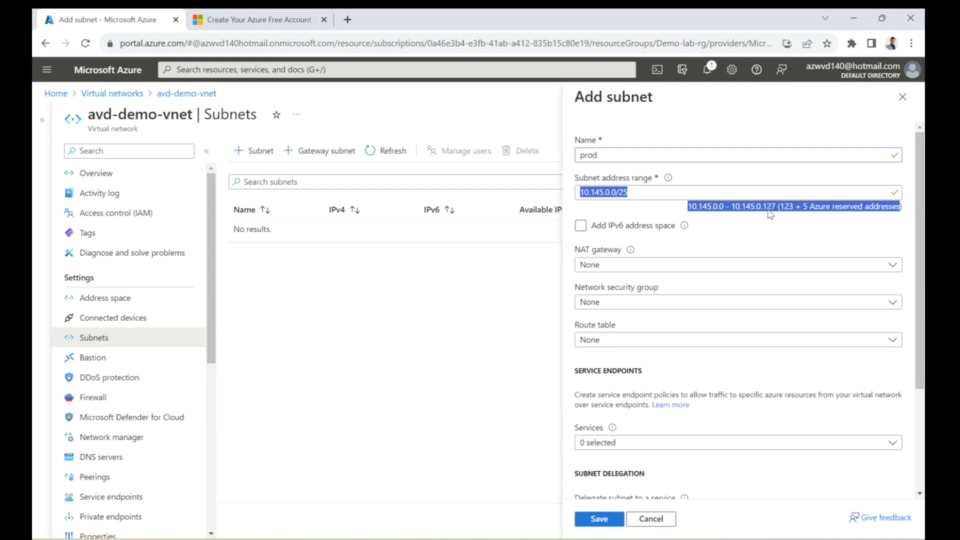
Step: Try a /23 prefix, restore 10.145.0.0/25, and save the prod subnet
{"action": "left_click", "coordinate": [632, 191]}
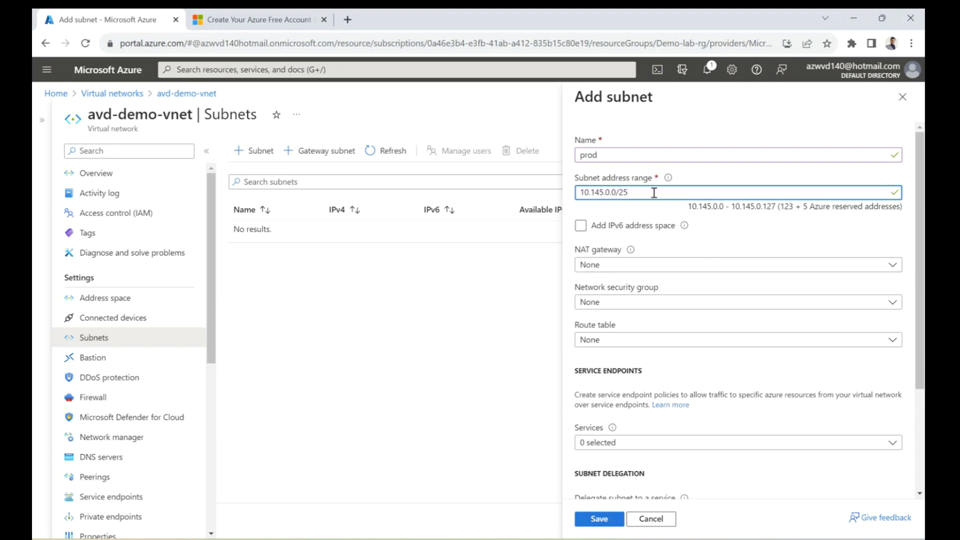
{"action": "key", "text": "BackSpace"}
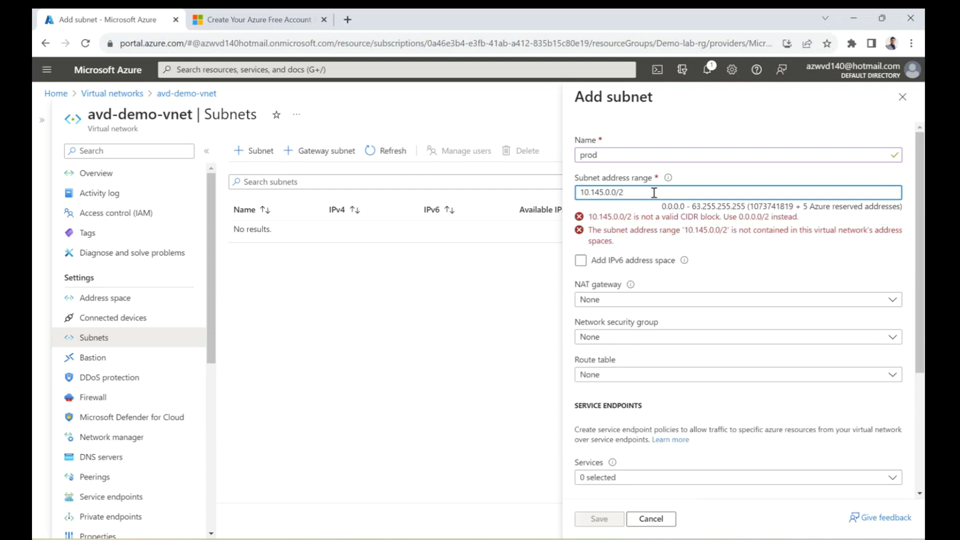
{"action": "type", "text": "3"}
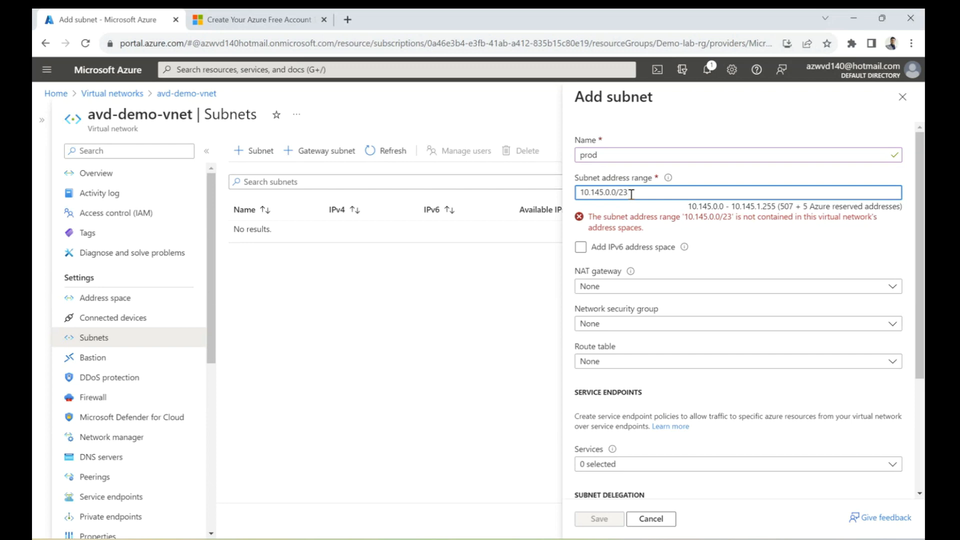
{"action": "key", "text": "BackSpace"}
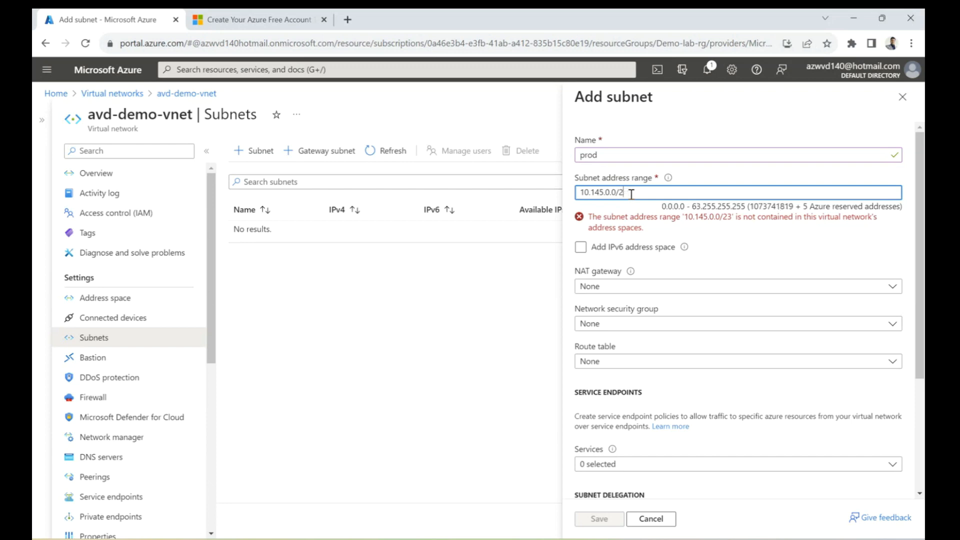
{"action": "type", "text": "5"}
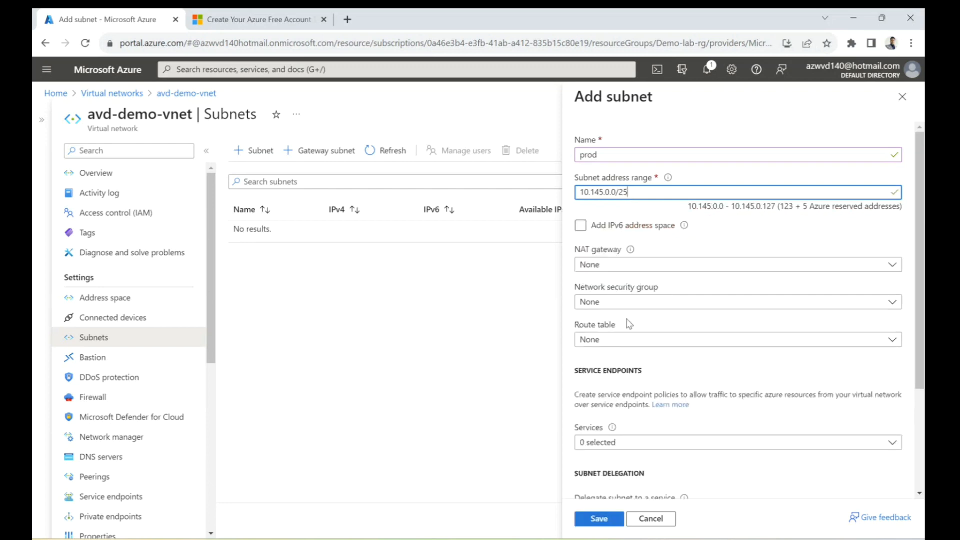
{"action": "scroll", "coordinate": [635, 340], "scroll_direction": "down", "scroll_amount": 3}
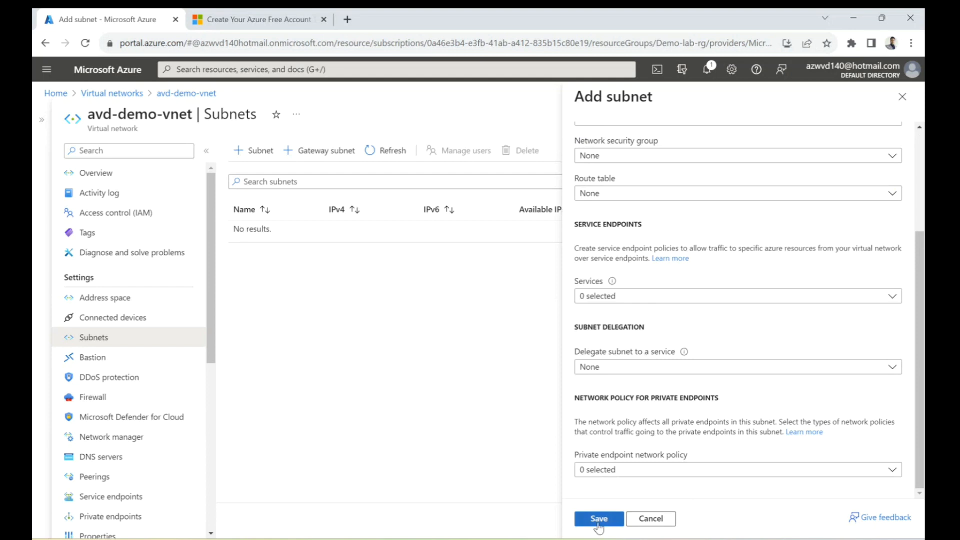
{"action": "left_click", "coordinate": [598, 520]}
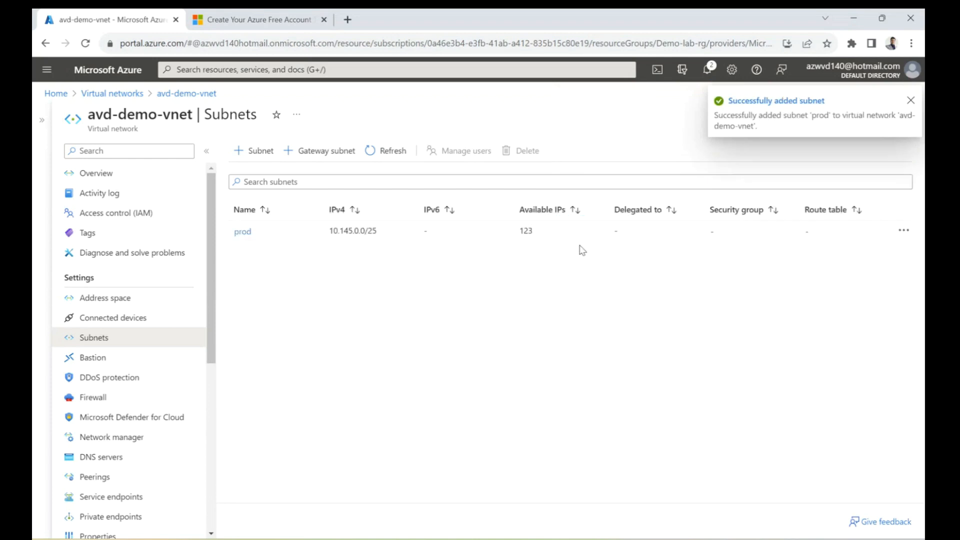
Step: Name a new subnet nonprod, change its prefix from /28 to /26 (10.145.0.128/26), and save
{"action": "left_click", "coordinate": [536, 233]}
{"action": "left_click_drag", "start_coordinate": [537, 233], "coordinate": [520, 232]}
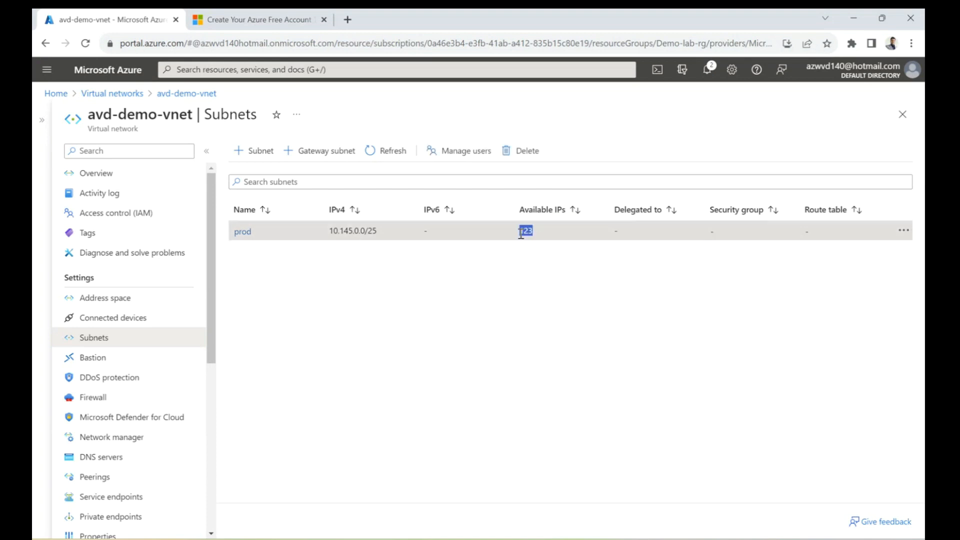
{"action": "left_click", "coordinate": [265, 158]}
{"action": "type", "text": "p"}
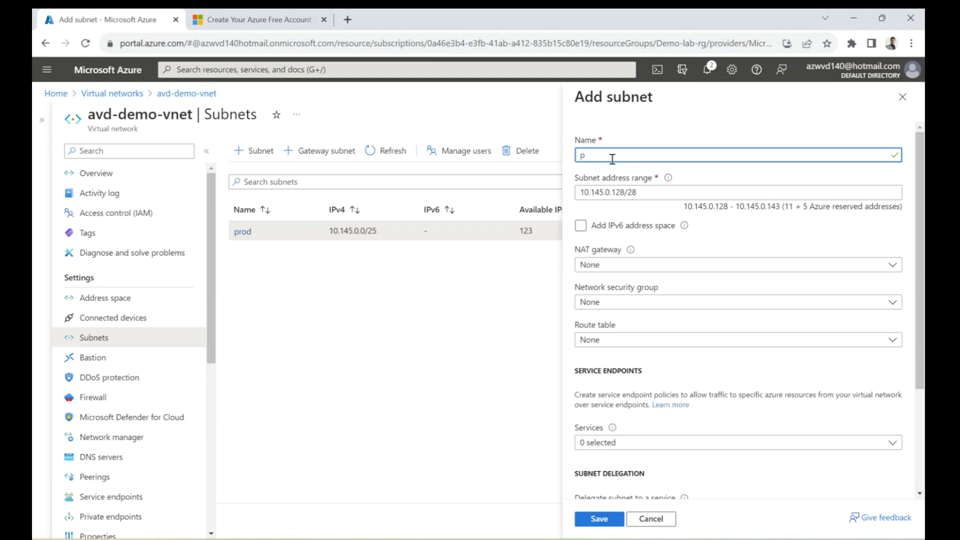
{"action": "key", "text": "BackSpace"}
{"action": "type", "text": "nonprod"}
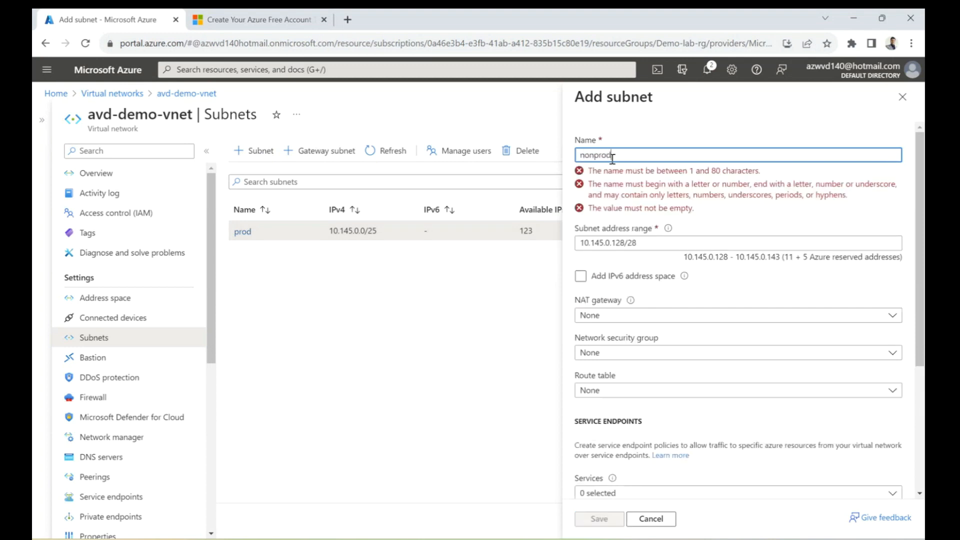
{"action": "left_click", "coordinate": [662, 192]}
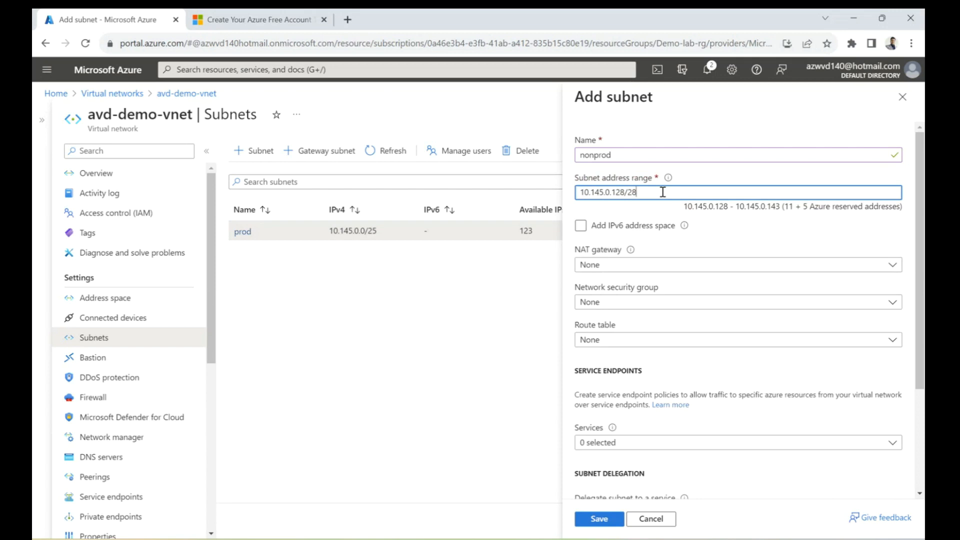
{"action": "key", "text": "BackSpace"}
{"action": "key", "text": "BackSpace"}
{"action": "type", "text": "26"}
{"action": "left_click", "coordinate": [689, 210]}
{"action": "left_click_drag", "start_coordinate": [689, 210], "coordinate": [904, 211]}
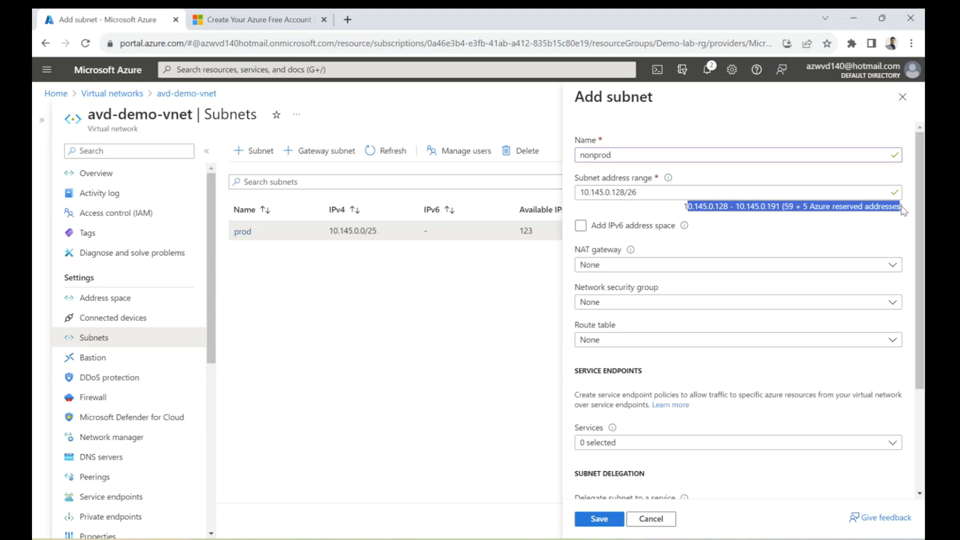
{"action": "left_click", "coordinate": [582, 525]}
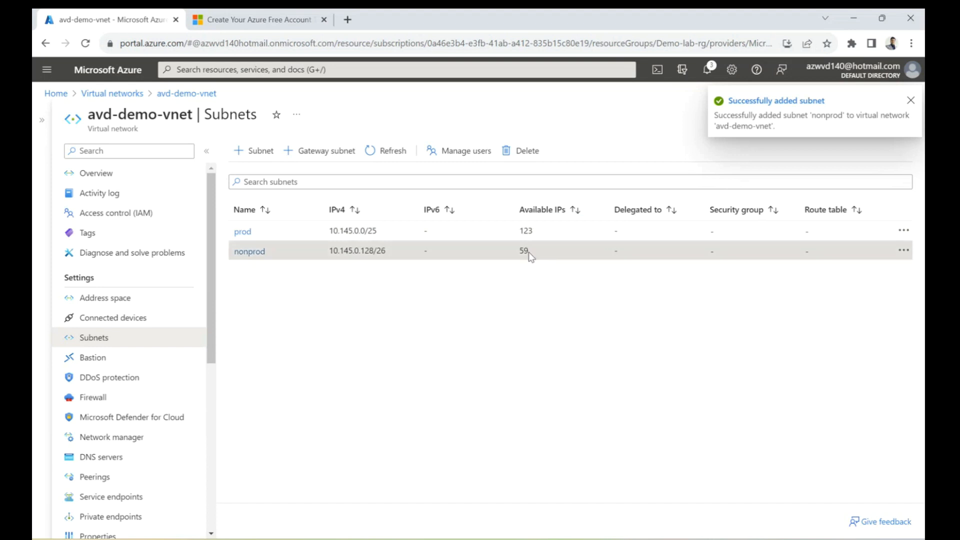
Step: Name a new subnet sit, set its range to 10.145.0.192/27, and save
{"action": "left_click", "coordinate": [243, 152]}
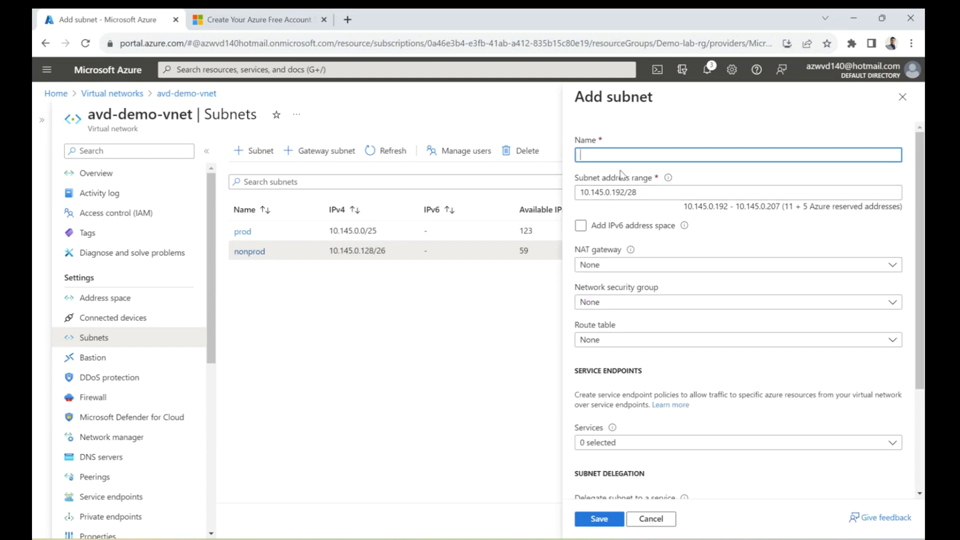
{"action": "type", "text": "sit"}
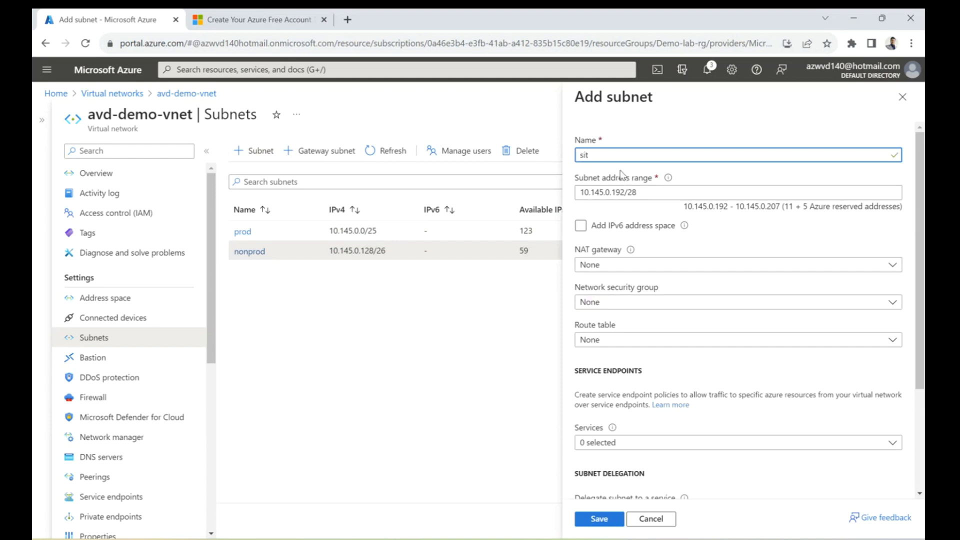
{"action": "left_click", "coordinate": [648, 192]}
{"action": "key", "text": "BackSpace"}
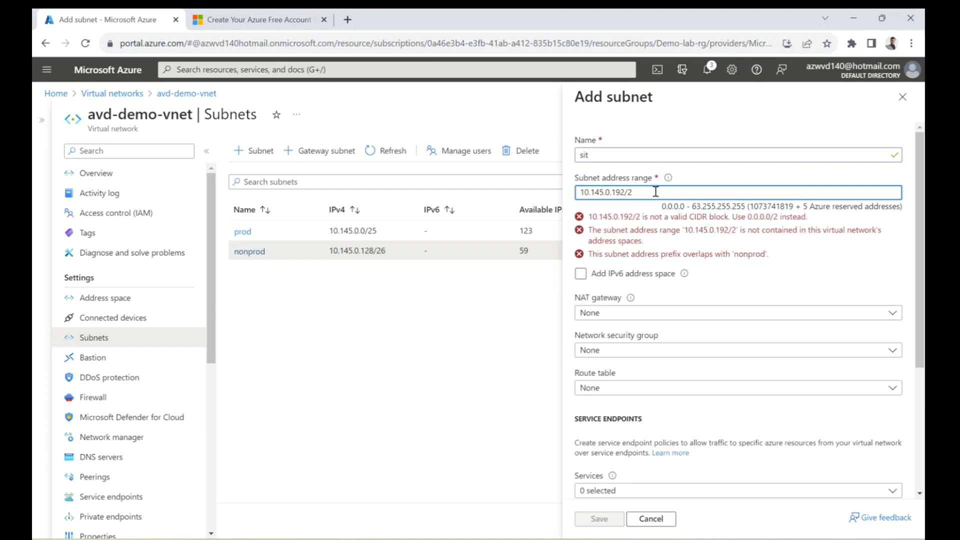
{"action": "type", "text": "7"}
{"action": "left_click", "coordinate": [684, 211]}
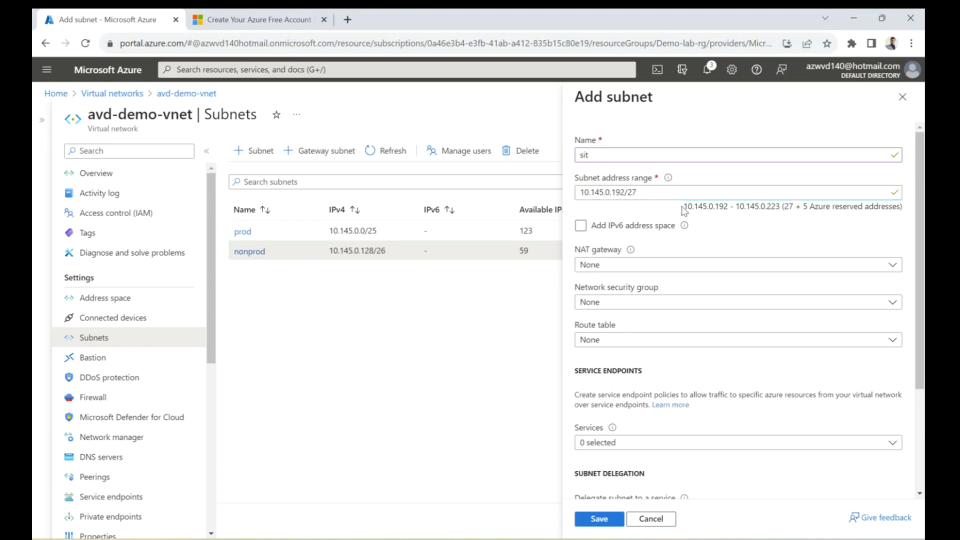
{"action": "left_click_drag", "start_coordinate": [683, 211], "coordinate": [777, 213]}
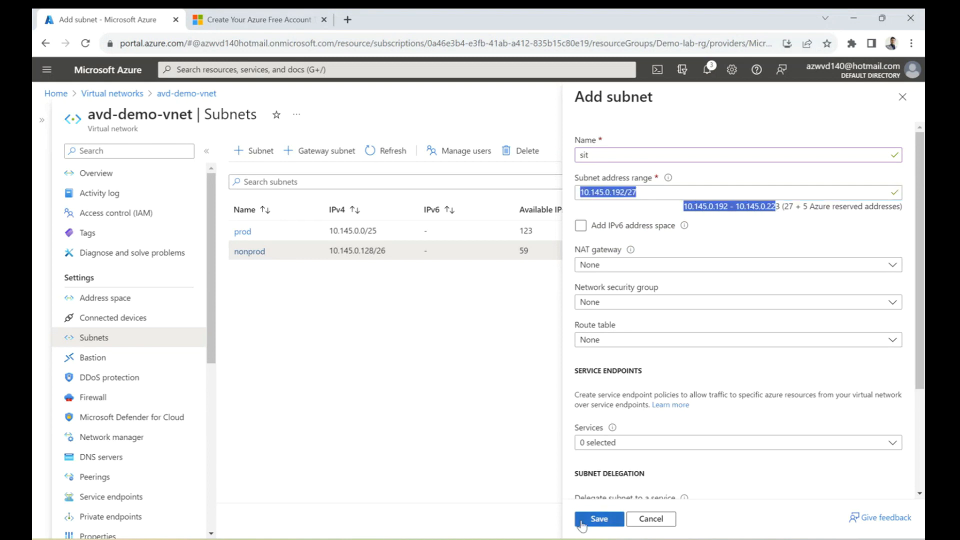
{"action": "left_click", "coordinate": [581, 521]}
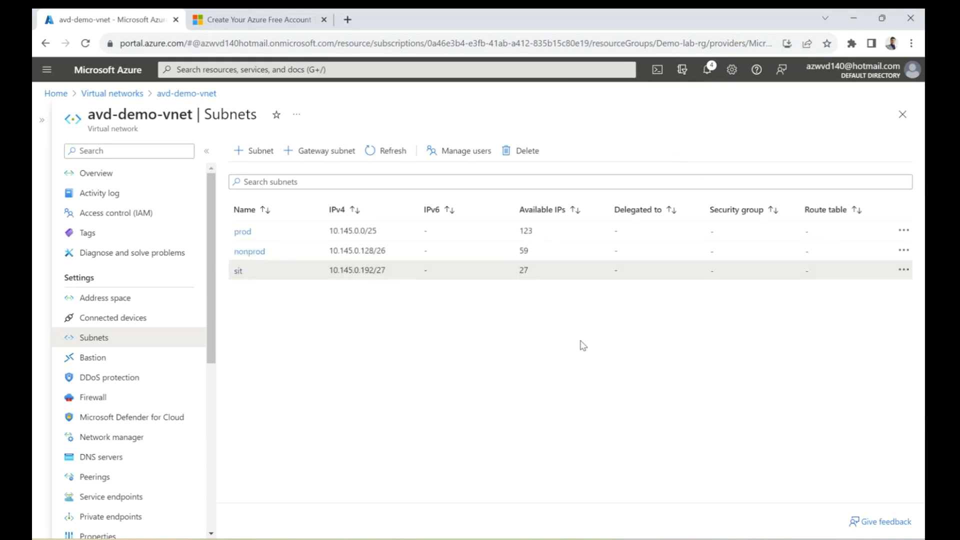
Step: Refresh the subnet list, then find Network security groups with an 'nsg' search
{"action": "left_click", "coordinate": [383, 151]}
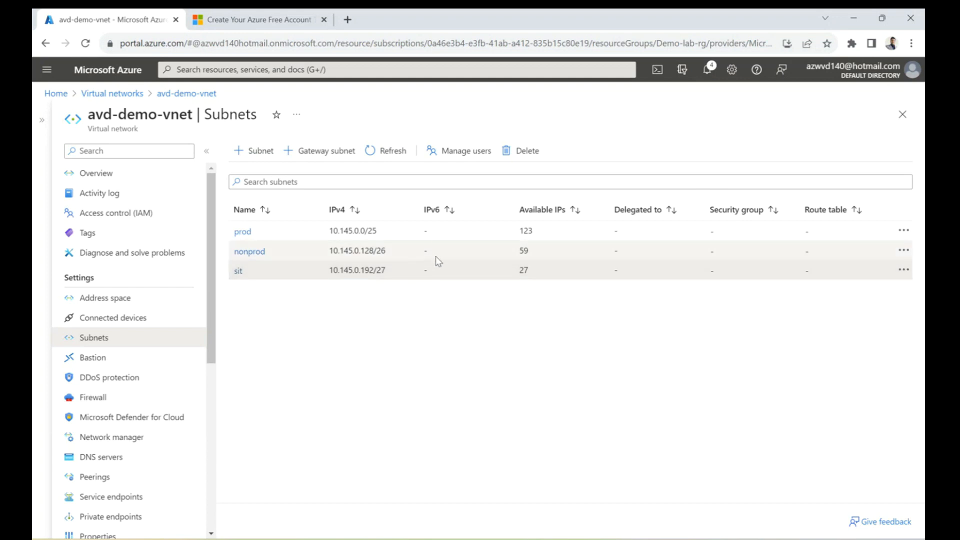
{"action": "left_click", "coordinate": [251, 73]}
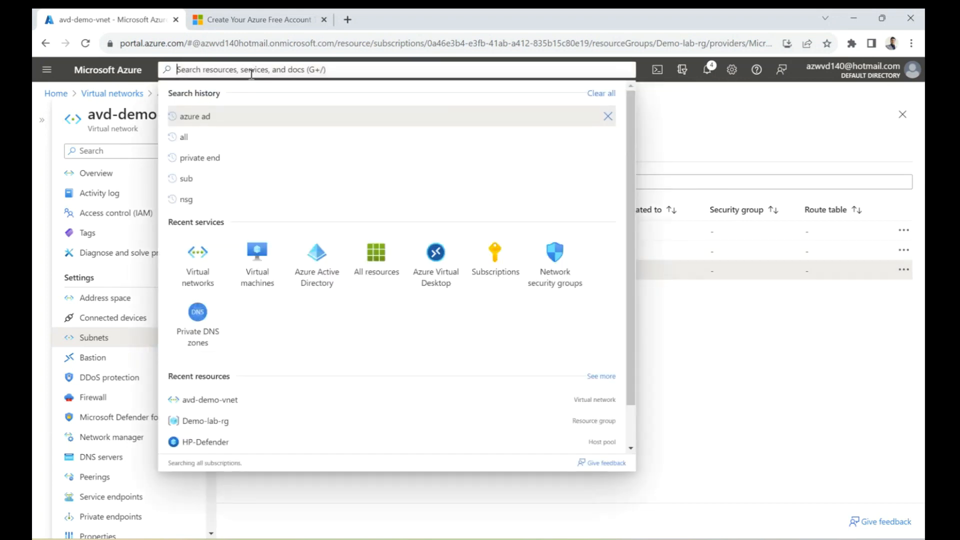
{"action": "type", "text": "nsg"}
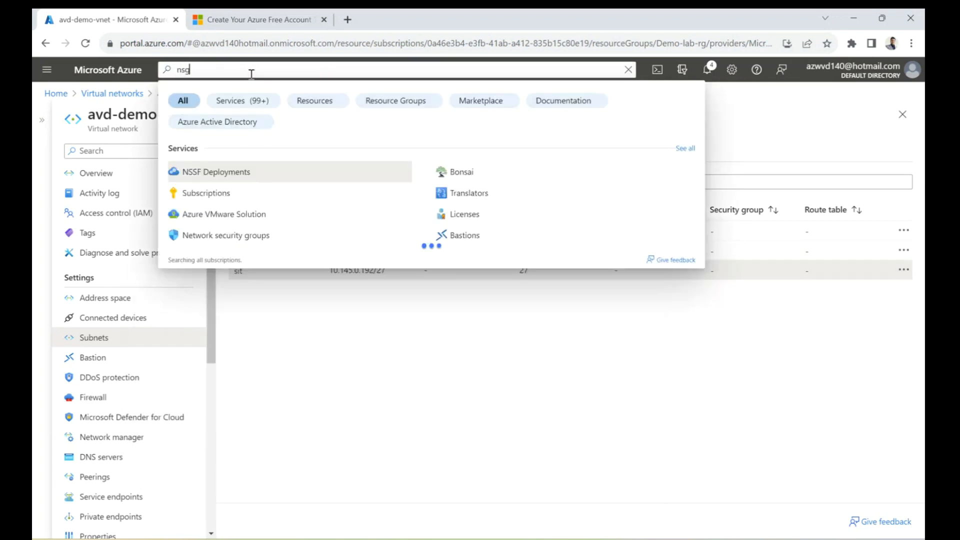
{"action": "left_click", "coordinate": [224, 183]}
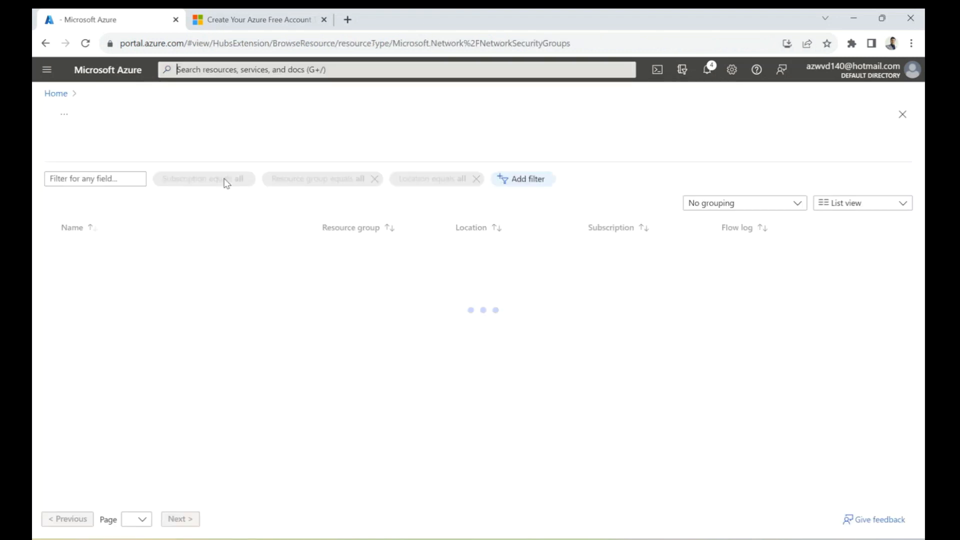
Step: Create the NSG bsg-demo-lab in Demo-lab-rg through Review + create
{"action": "left_click", "coordinate": [75, 155]}
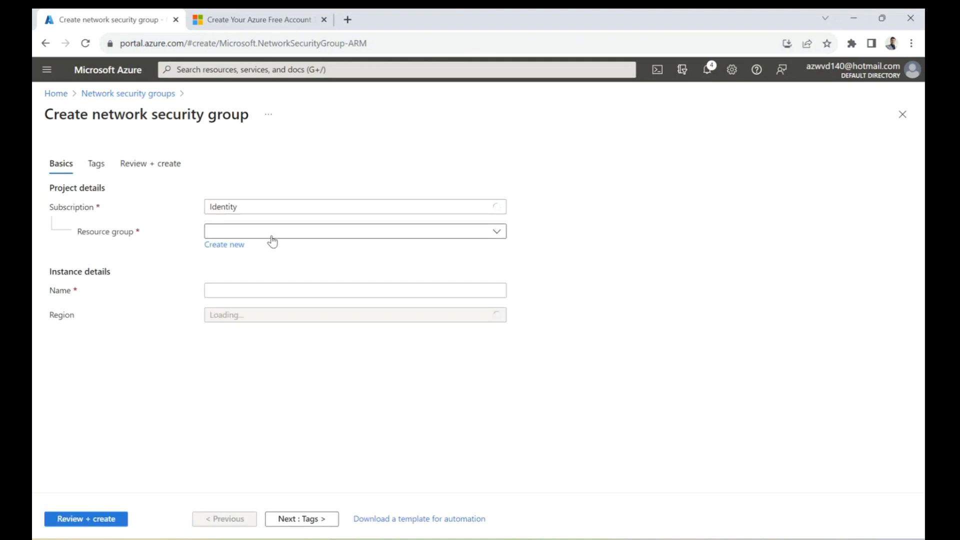
{"action": "left_click", "coordinate": [270, 232]}
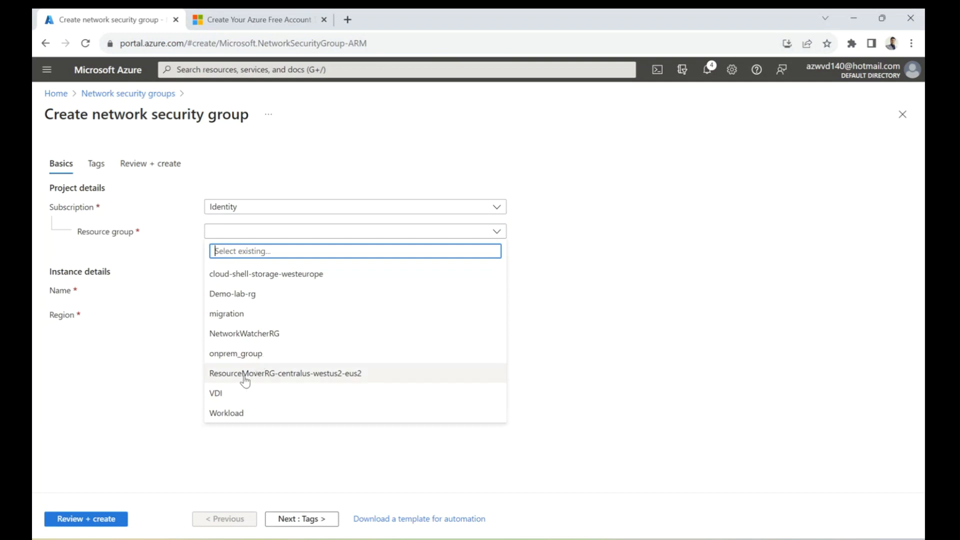
{"action": "left_click", "coordinate": [248, 293]}
{"action": "left_click", "coordinate": [243, 296]}
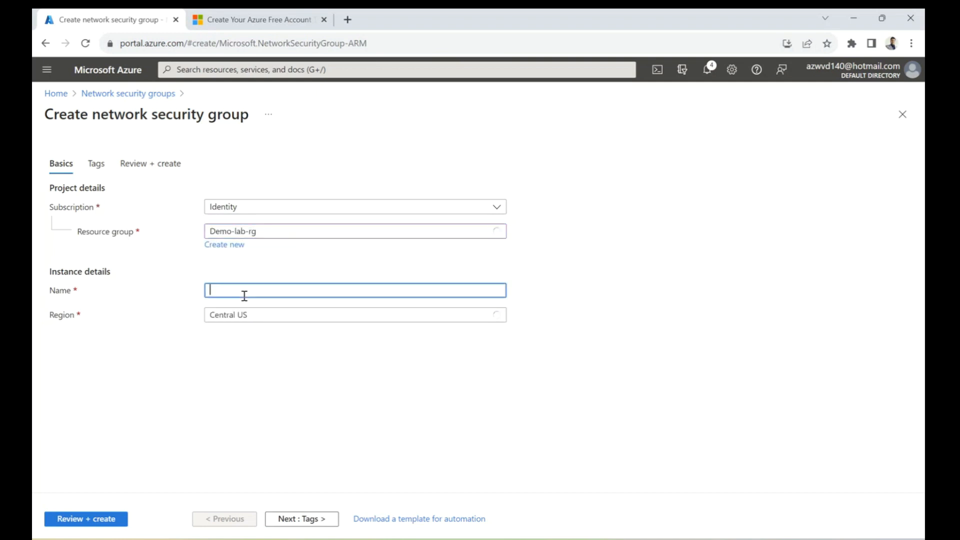
{"action": "type", "text": "bsg-demo-lab"}
{"action": "left_click", "coordinate": [101, 518]}
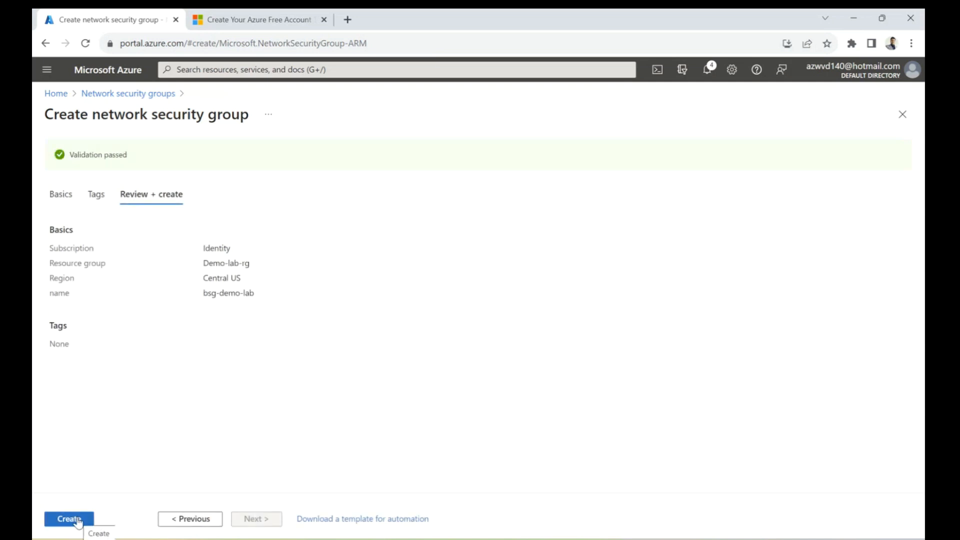
{"action": "left_click", "coordinate": [77, 520]}
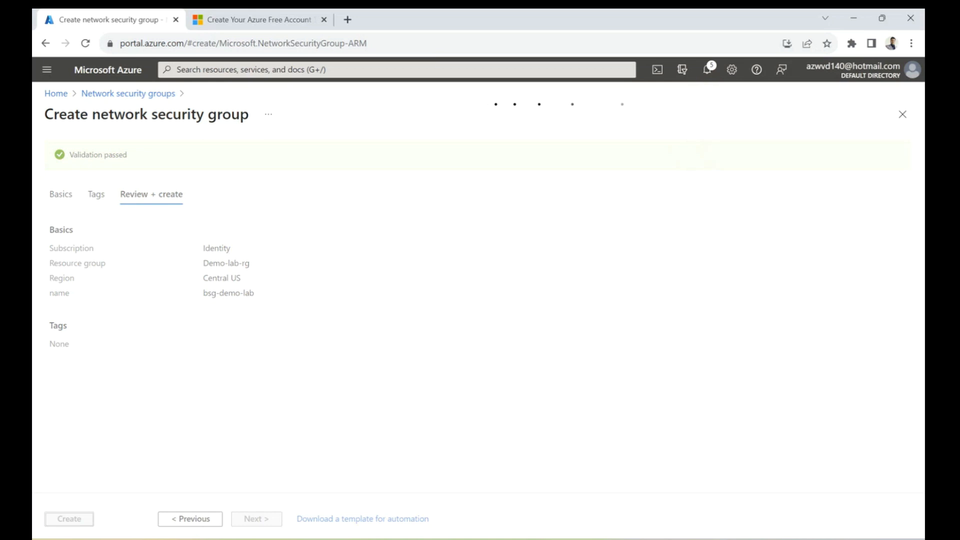
{"action": "key", "text": "alt+Tab"}
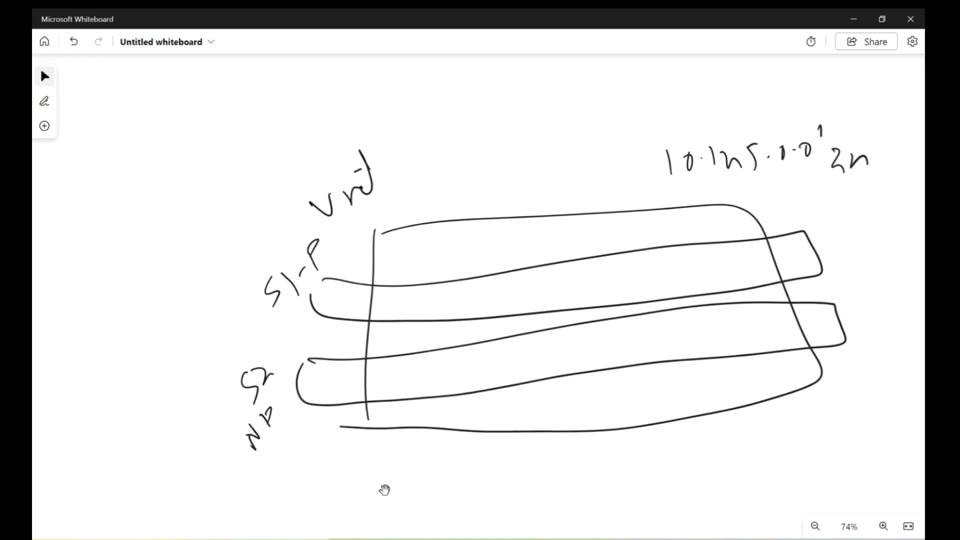
Step: Extend the vnet box with a third subnet band and write NSG above the diagram
{"action": "mouse_move", "coordinate": [373, 415]}
{"action": "left_mouse_down"}
{"action": "mouse_move", "coordinate": [670, 488]}
{"action": "mouse_move", "coordinate": [773, 460]}
{"action": "mouse_move", "coordinate": [833, 397]}
{"action": "mouse_move", "coordinate": [825, 356]}
{"action": "left_mouse_up"}
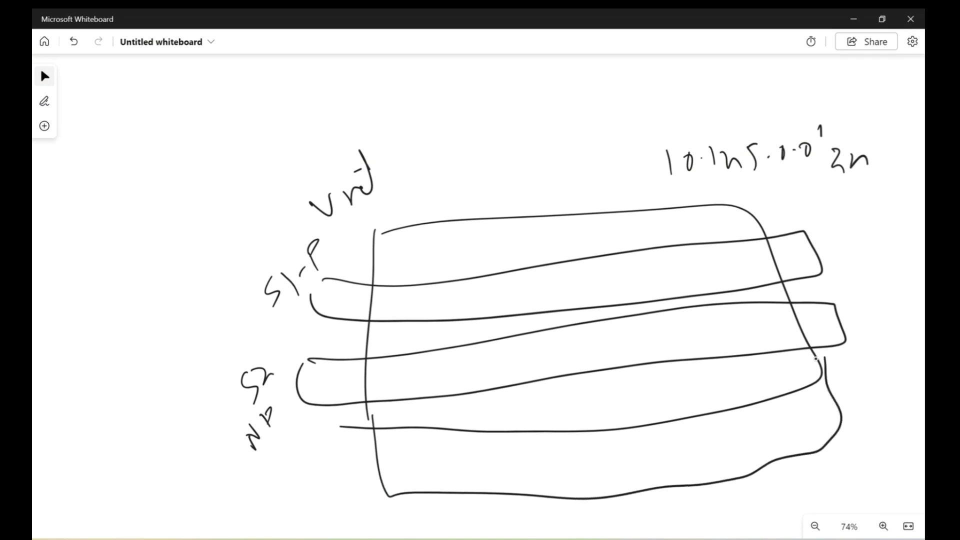
{"action": "mouse_move", "coordinate": [344, 434]}
{"action": "left_mouse_down"}
{"action": "mouse_move", "coordinate": [655, 446]}
{"action": "mouse_move", "coordinate": [802, 435]}
{"action": "mouse_move", "coordinate": [795, 368]}
{"action": "left_mouse_up"}
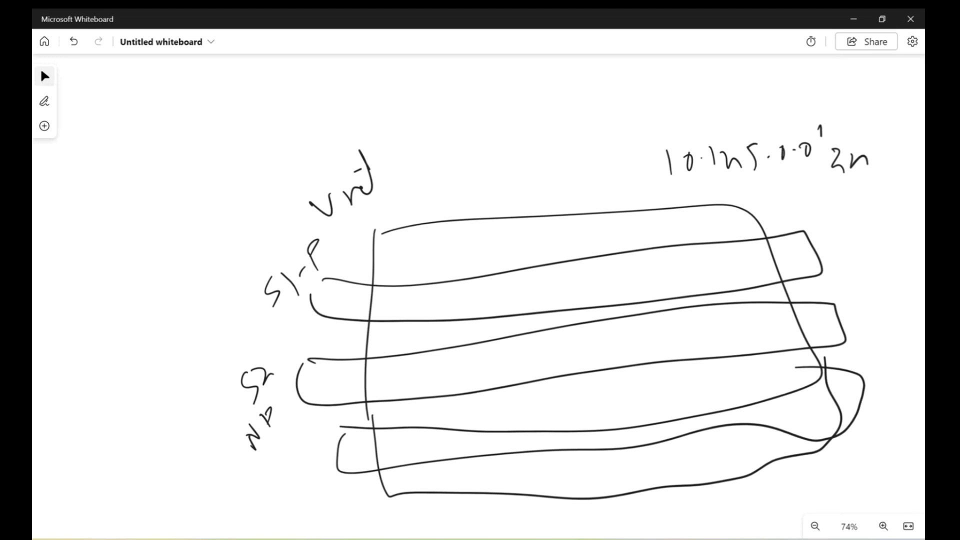
{"action": "mouse_move", "coordinate": [539, 139]}
{"action": "left_mouse_down"}
{"action": "mouse_move", "coordinate": [540, 108]}
{"action": "mouse_move", "coordinate": [562, 100]}
{"action": "left_mouse_up"}
{"action": "mouse_move", "coordinate": [586, 92]}
{"action": "left_mouse_down"}
{"action": "mouse_move", "coordinate": [575, 98]}
{"action": "mouse_move", "coordinate": [569, 132]}
{"action": "mouse_move", "coordinate": [622, 97]}
{"action": "left_mouse_up"}
{"action": "left_click", "coordinate": [631, 81]}
{"action": "mouse_move", "coordinate": [631, 91]}
{"action": "left_mouse_down"}
{"action": "mouse_move", "coordinate": [633, 104]}
{"action": "mouse_move", "coordinate": [595, 154]}
{"action": "mouse_move", "coordinate": [619, 86]}
{"action": "left_mouse_up"}
Step: Draw arrows from NSG to each of the three subnets and circle the label
{"action": "mouse_move", "coordinate": [522, 132]}
{"action": "left_mouse_down"}
{"action": "mouse_move", "coordinate": [467, 173]}
{"action": "mouse_move", "coordinate": [438, 281]}
{"action": "mouse_move", "coordinate": [451, 264]}
{"action": "left_mouse_up"}
{"action": "mouse_move", "coordinate": [564, 148]}
{"action": "left_mouse_down"}
{"action": "mouse_move", "coordinate": [522, 311]}
{"action": "mouse_move", "coordinate": [530, 297]}
{"action": "left_mouse_up"}
{"action": "mouse_move", "coordinate": [607, 145]}
{"action": "left_mouse_down"}
{"action": "mouse_move", "coordinate": [555, 429]}
{"action": "mouse_move", "coordinate": [566, 403]}
{"action": "left_mouse_up"}
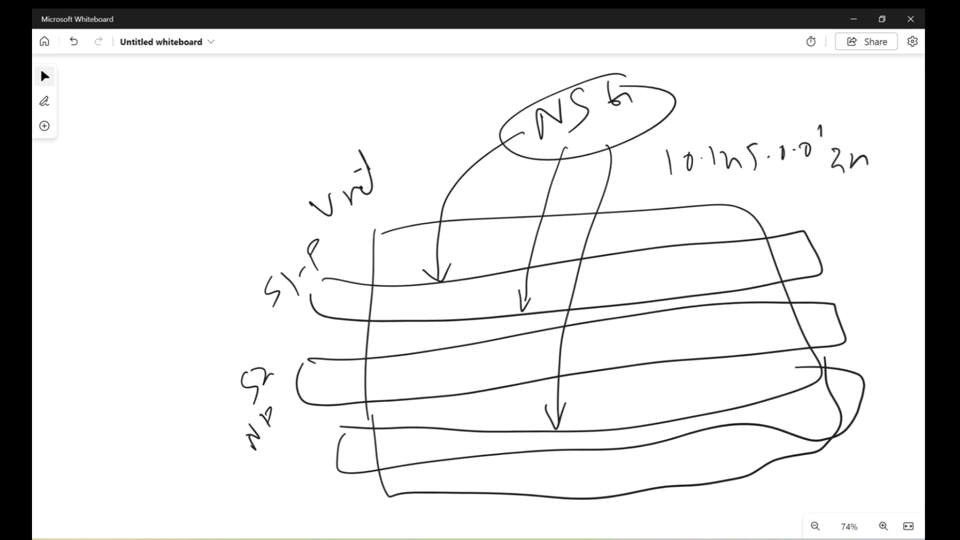
{"action": "mouse_move", "coordinate": [758, 79]}
{"action": "left_mouse_down"}
{"action": "mouse_move", "coordinate": [760, 128]}
{"action": "mouse_move", "coordinate": [766, 74]}
{"action": "left_mouse_up"}
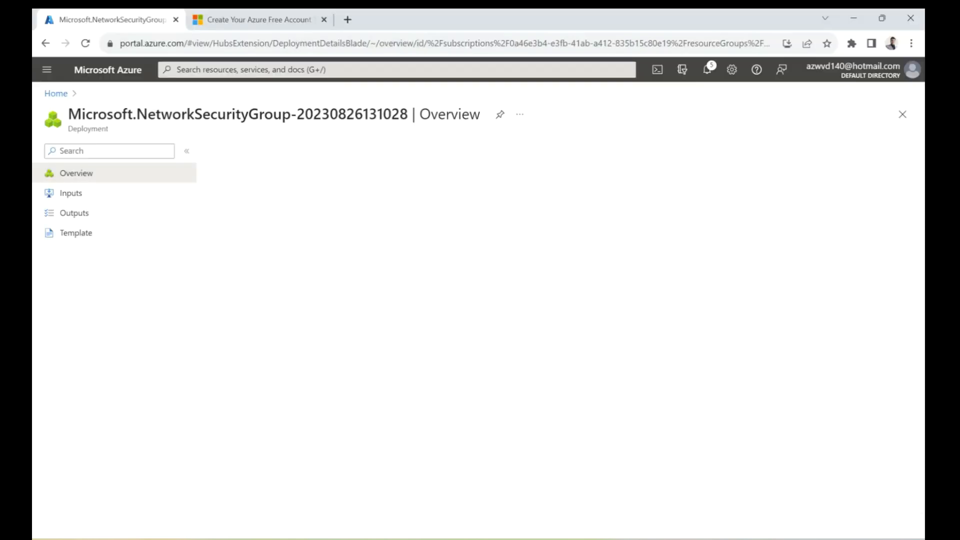
Step: Open the bsg-demo-lab network security group from the Network security groups list
{"action": "left_click", "coordinate": [265, 316]}
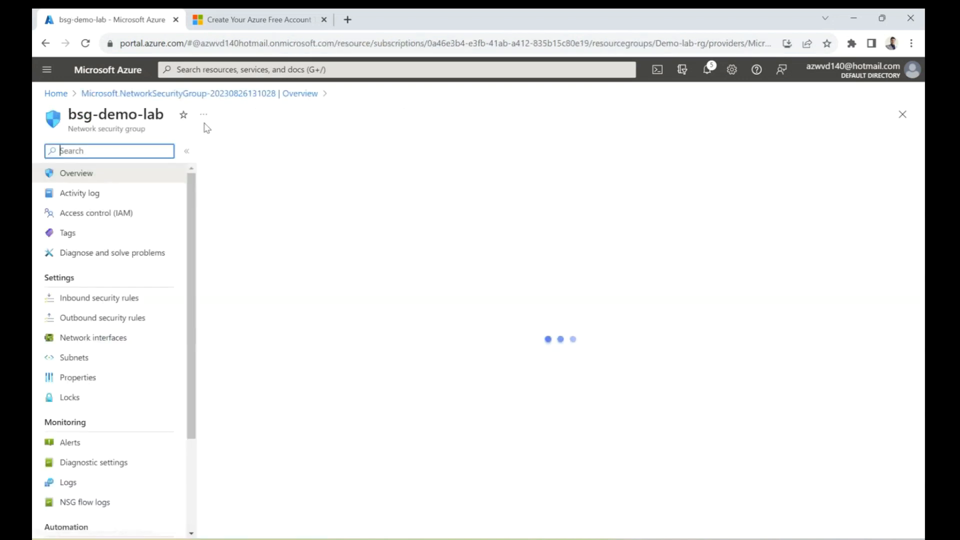
{"action": "left_click", "coordinate": [328, 68]}
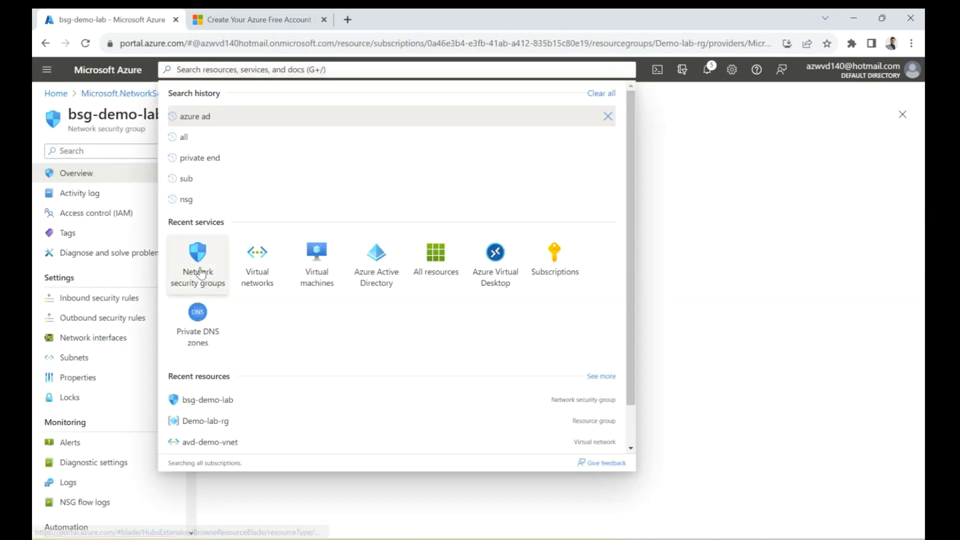
{"action": "left_click", "coordinate": [199, 263]}
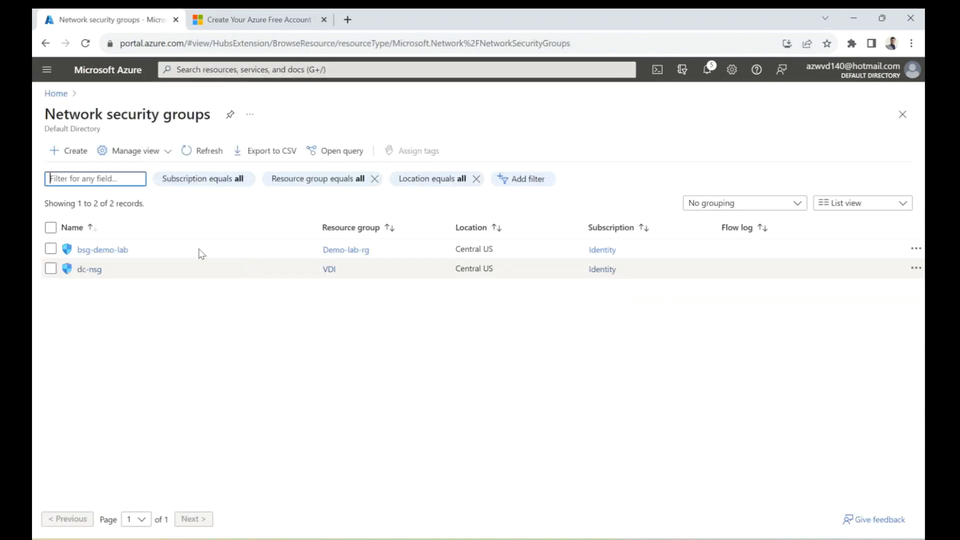
{"action": "left_click", "coordinate": [102, 254]}
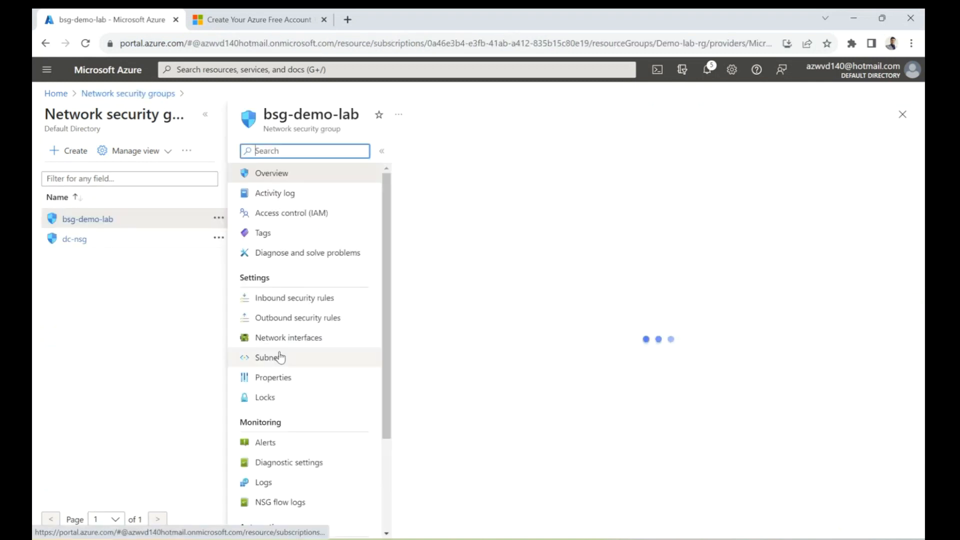
Step: Review bsg-demo-lab's default inbound and outbound rules, then view its subnet associations
{"action": "left_click", "coordinate": [290, 300]}
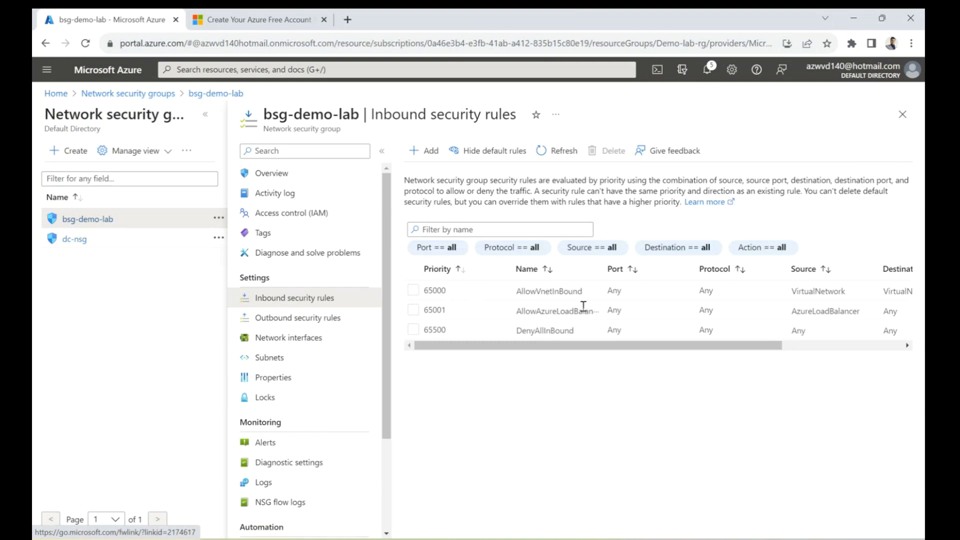
{"action": "left_click", "coordinate": [255, 318]}
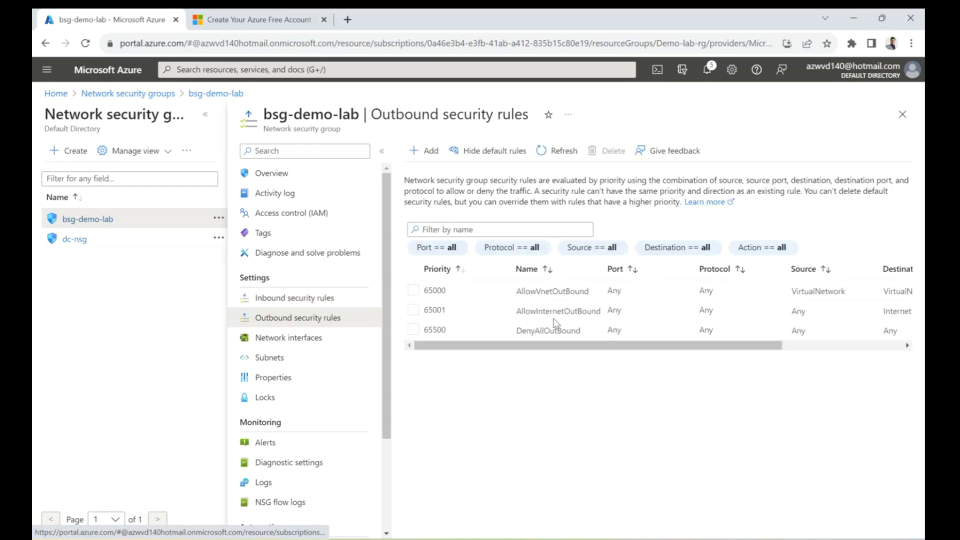
{"action": "left_click_drag", "start_coordinate": [597, 311], "coordinate": [516, 311]}
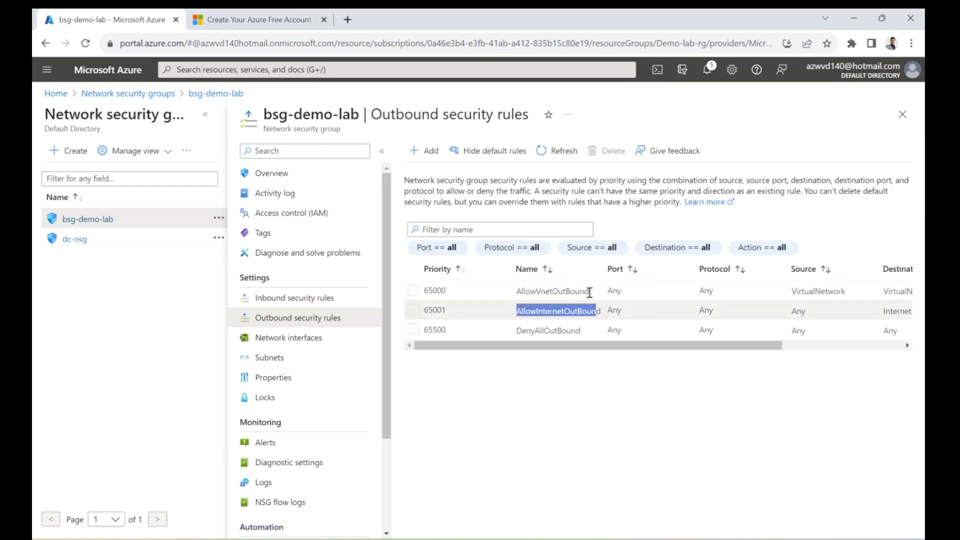
{"action": "left_click_drag", "start_coordinate": [590, 292], "coordinate": [538, 292]}
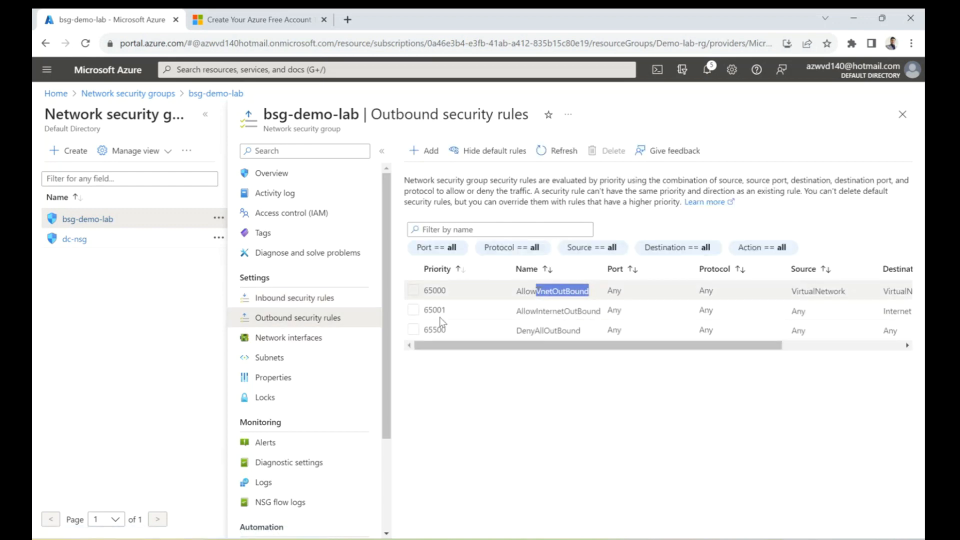
{"action": "left_click", "coordinate": [273, 359]}
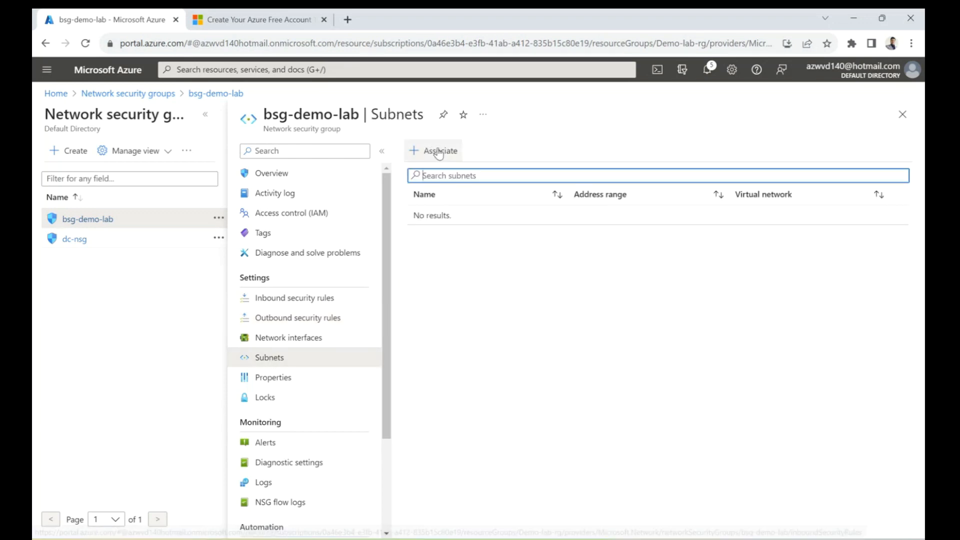
Step: Associate subnet prod (10.145.0.0/25) on avd-demo-vnet with bsg-demo-lab and confirm with OK
{"action": "left_click", "coordinate": [439, 151]}
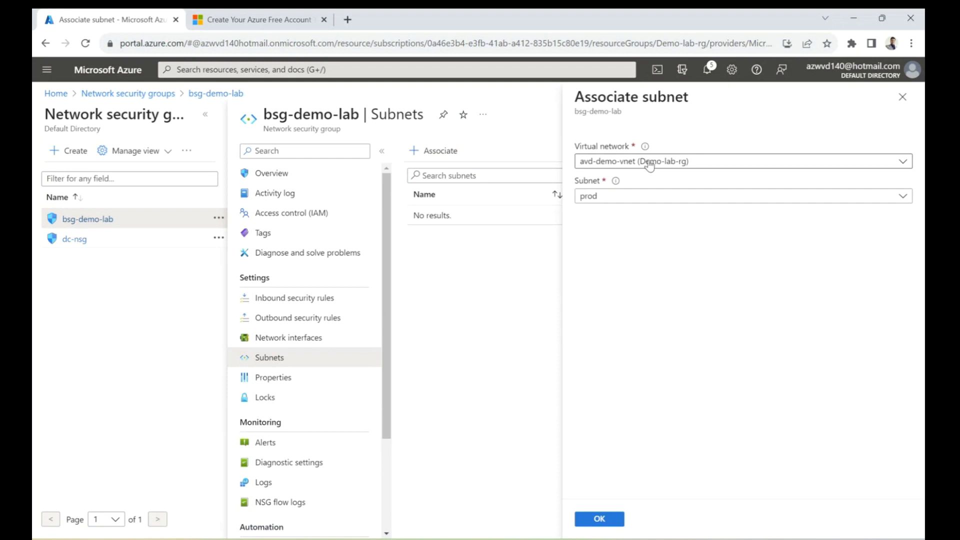
{"action": "left_click", "coordinate": [612, 197]}
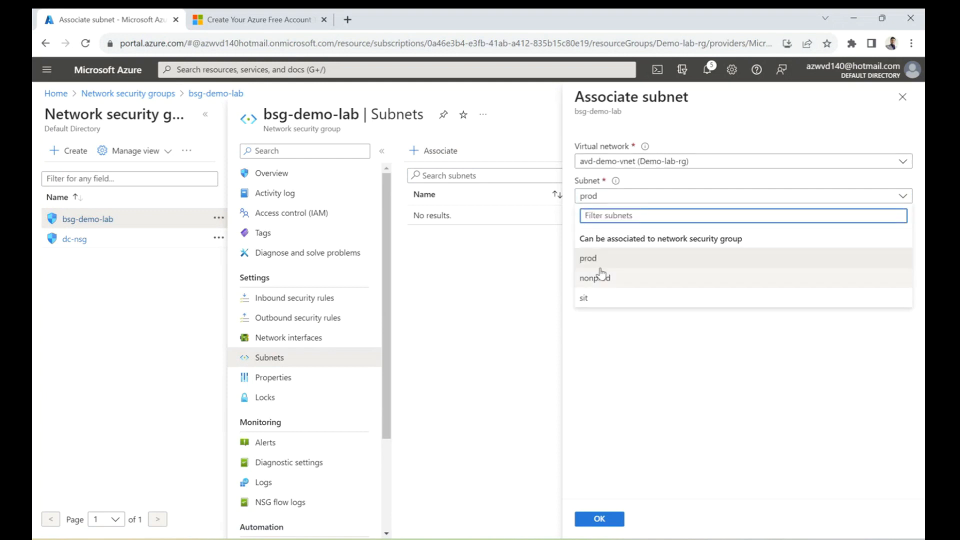
{"action": "left_click", "coordinate": [604, 161]}
{"action": "left_click", "coordinate": [606, 160]}
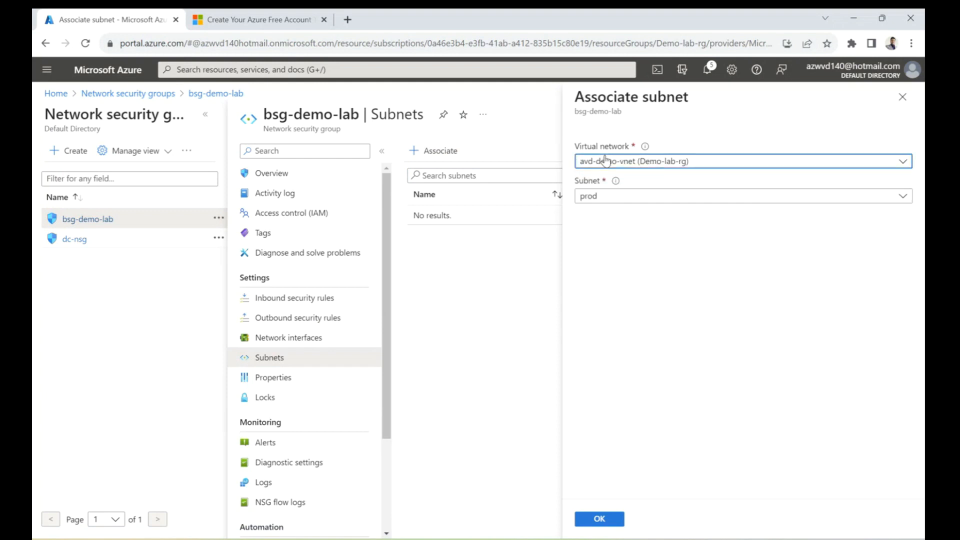
{"action": "left_click", "coordinate": [605, 161]}
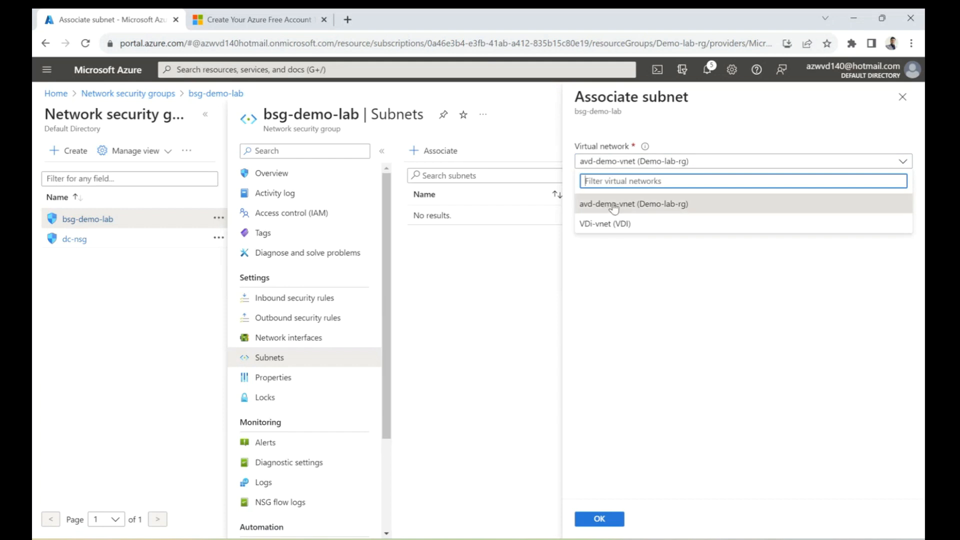
{"action": "left_click", "coordinate": [613, 204]}
{"action": "left_click", "coordinate": [614, 199]}
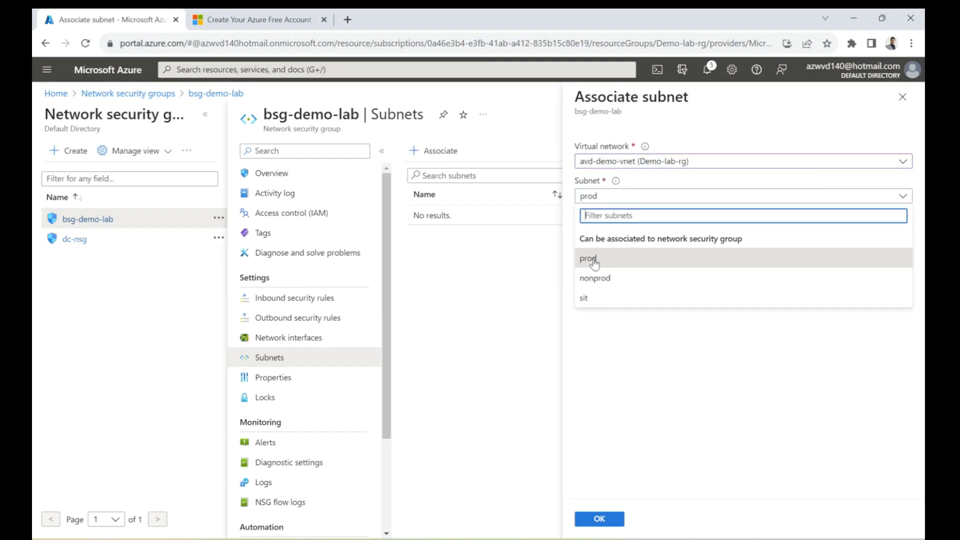
{"action": "left_click", "coordinate": [594, 260]}
{"action": "left_click", "coordinate": [606, 520]}
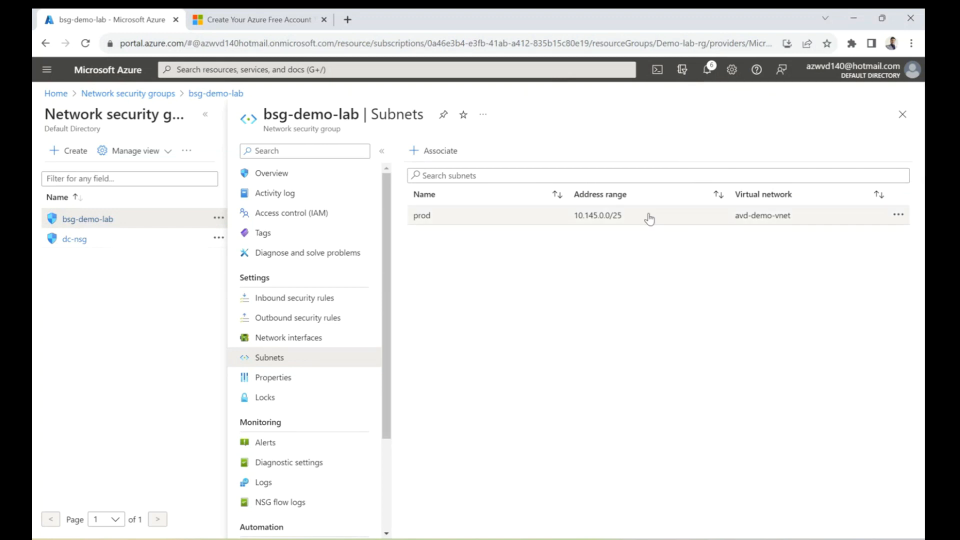
{"action": "left_click", "coordinate": [244, 73]}
Step: Start a new Azure virtual machine named test-demo-vm in resource group Demo-lab-rg
{"action": "left_click", "coordinate": [318, 254]}
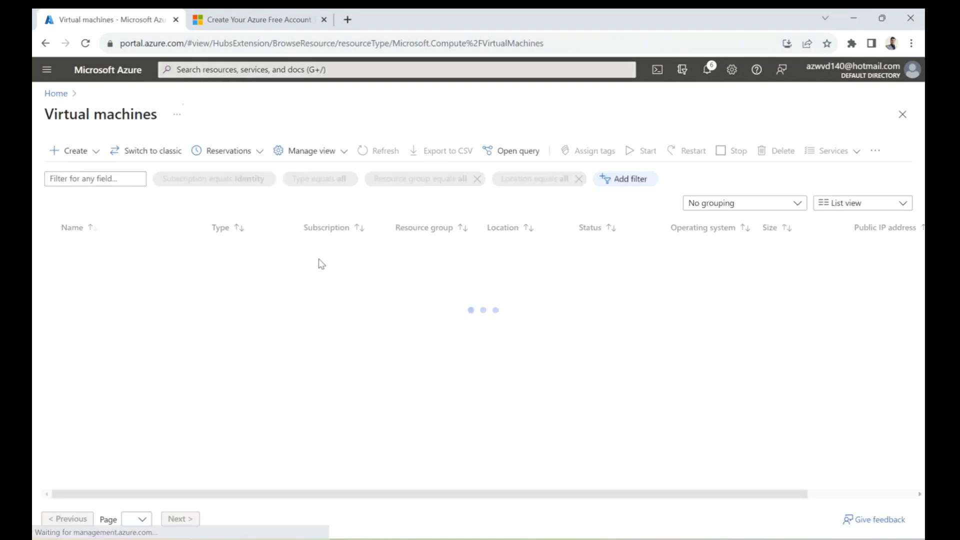
{"action": "left_click", "coordinate": [76, 151]}
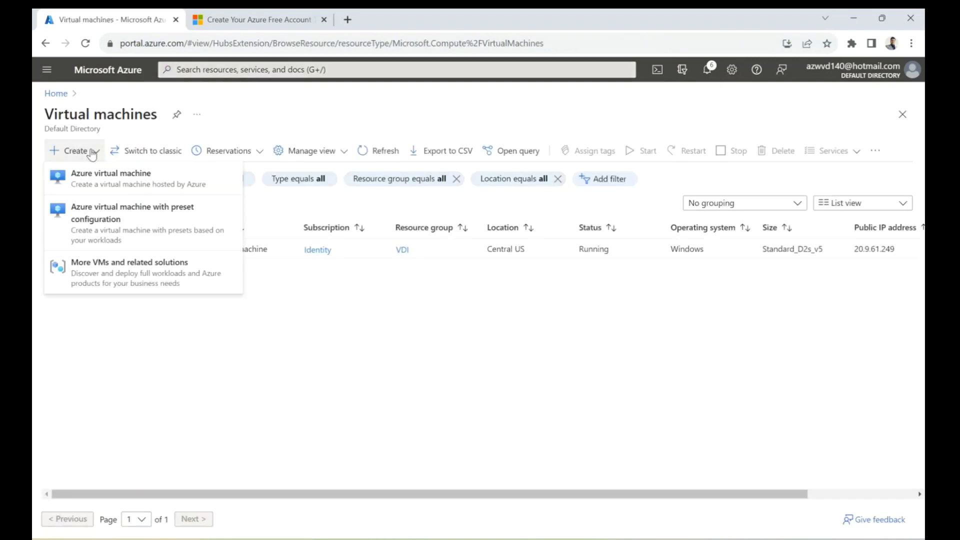
{"action": "left_click", "coordinate": [99, 181]}
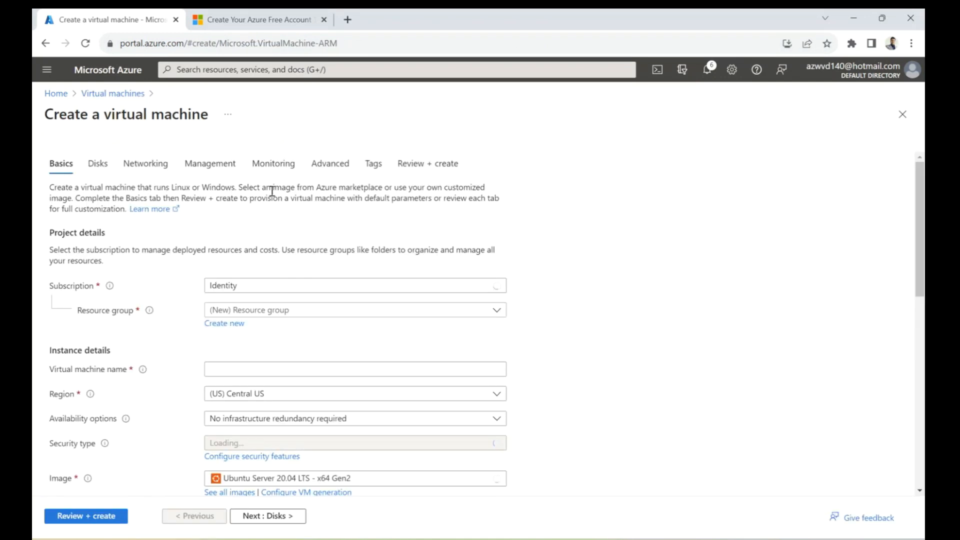
{"action": "left_click", "coordinate": [278, 310]}
{"action": "left_click", "coordinate": [242, 374]}
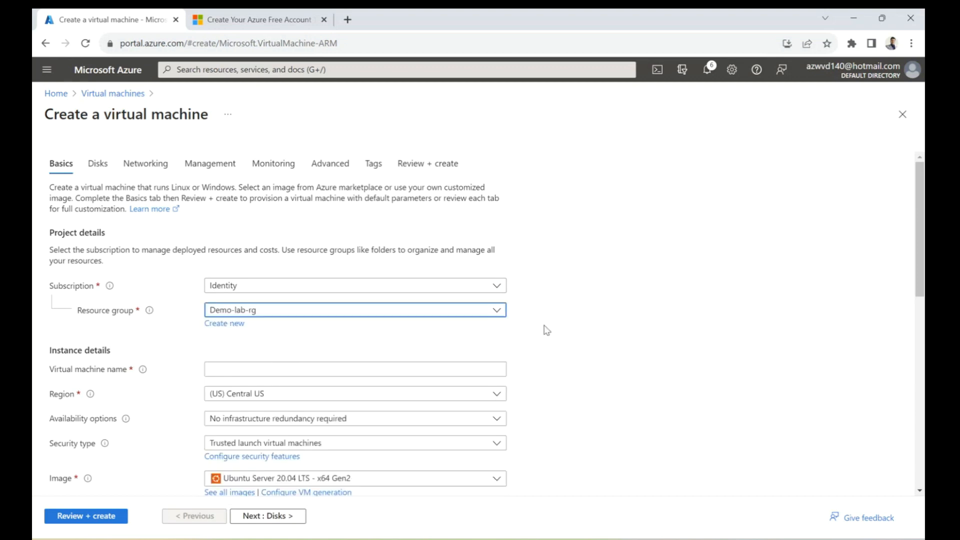
{"action": "left_click", "coordinate": [261, 374]}
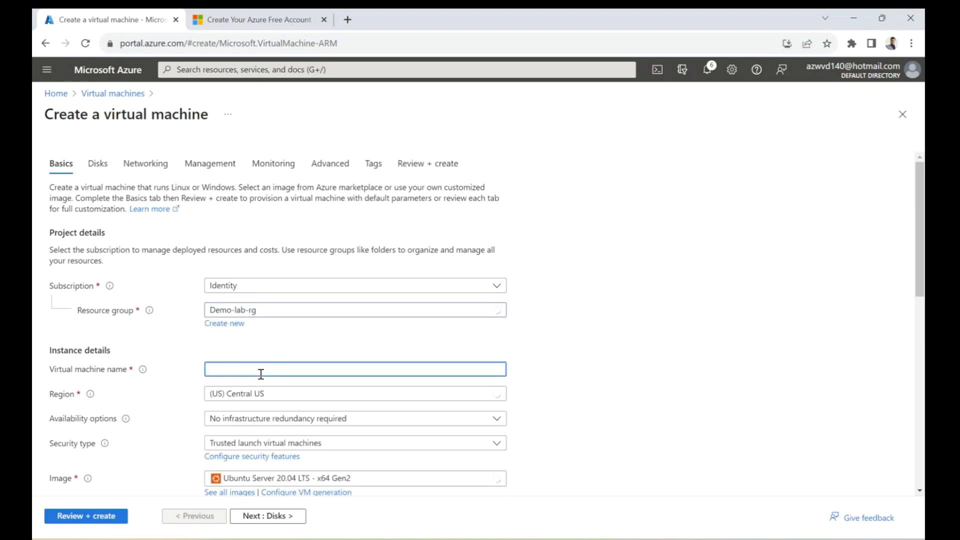
{"action": "type", "text": "test-demo-vm"}
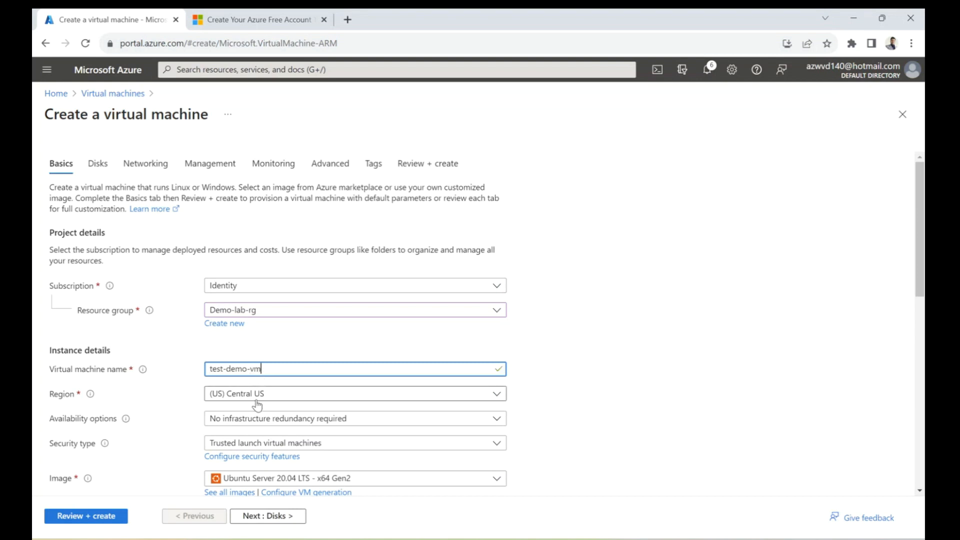
Step: Choose Availability zone as the VM's availability option and check which zones exist
{"action": "scroll", "coordinate": [621, 373], "scroll_direction": "down", "scroll_amount": 1}
{"action": "left_click", "coordinate": [244, 357]}
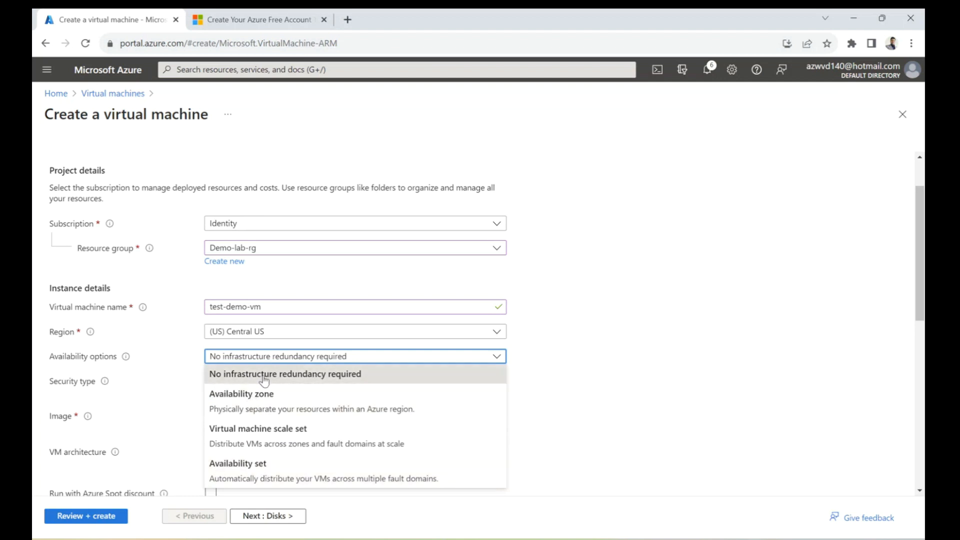
{"action": "left_click", "coordinate": [265, 400]}
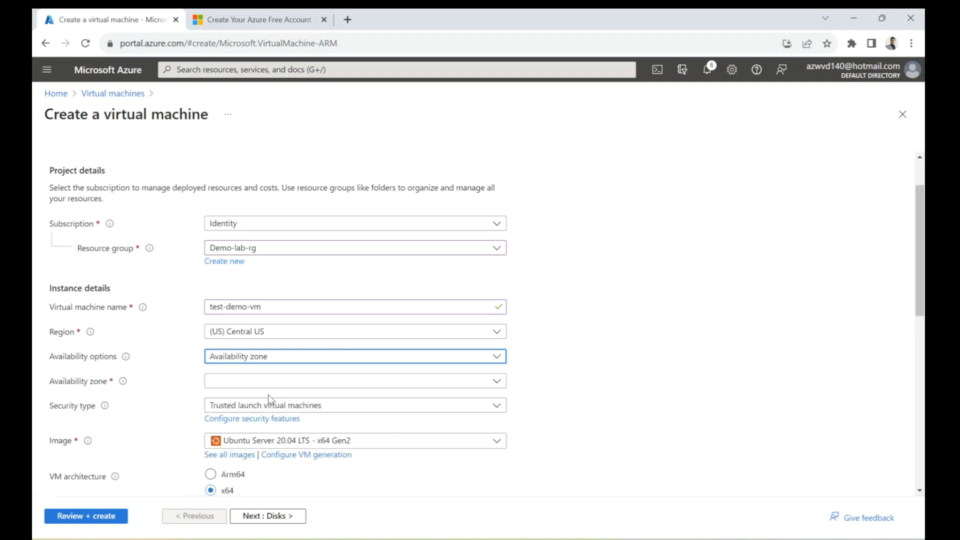
{"action": "left_click", "coordinate": [269, 384]}
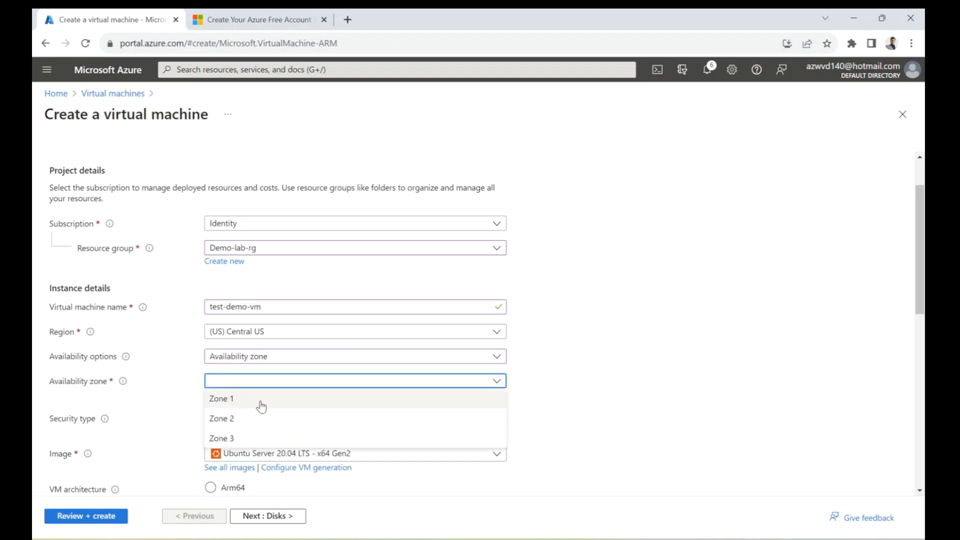
{"action": "left_click", "coordinate": [252, 358]}
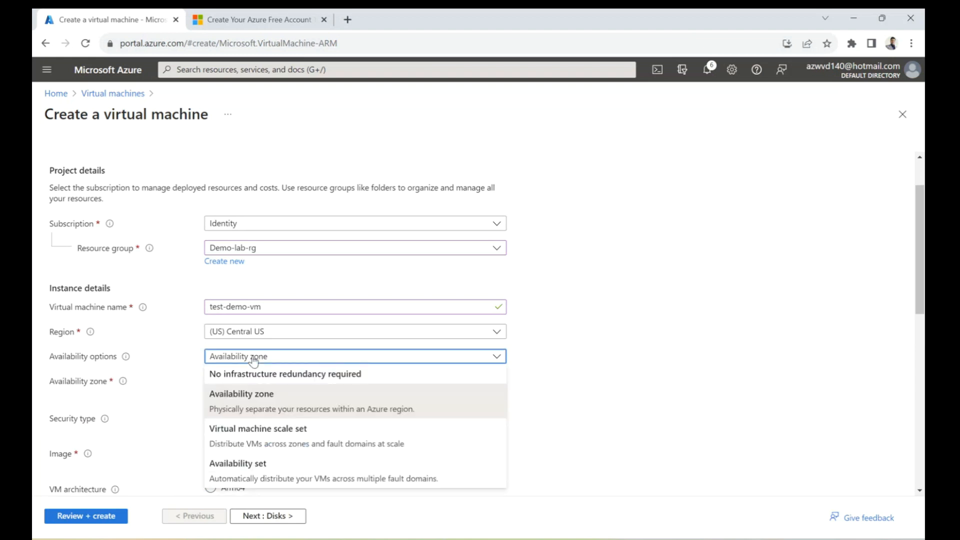
Step: Set no infrastructure redundancy, Standard security type, and the Windows Server 2022 Azure Edition Hotpatch image
{"action": "left_click", "coordinate": [256, 375]}
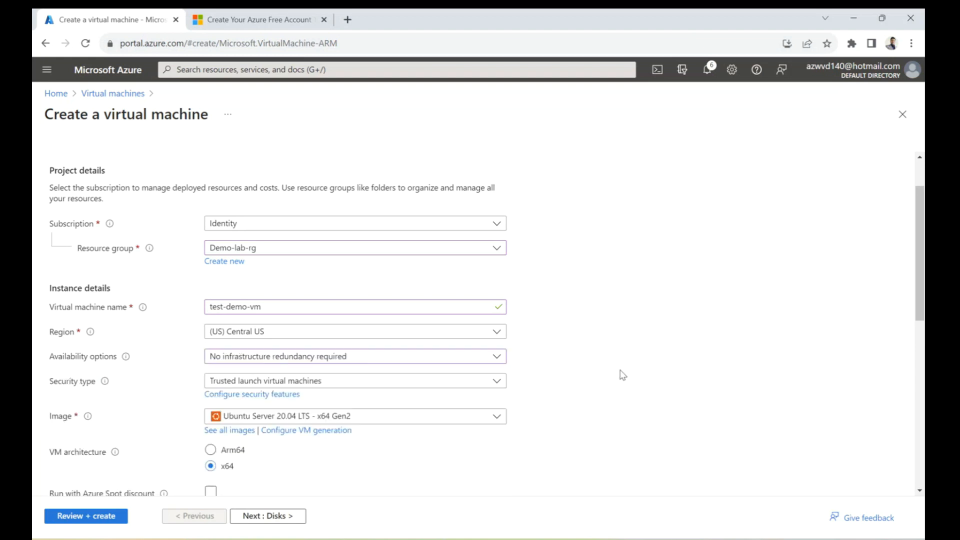
{"action": "scroll", "coordinate": [622, 375], "scroll_direction": "down", "scroll_amount": 2}
{"action": "left_click", "coordinate": [285, 256]}
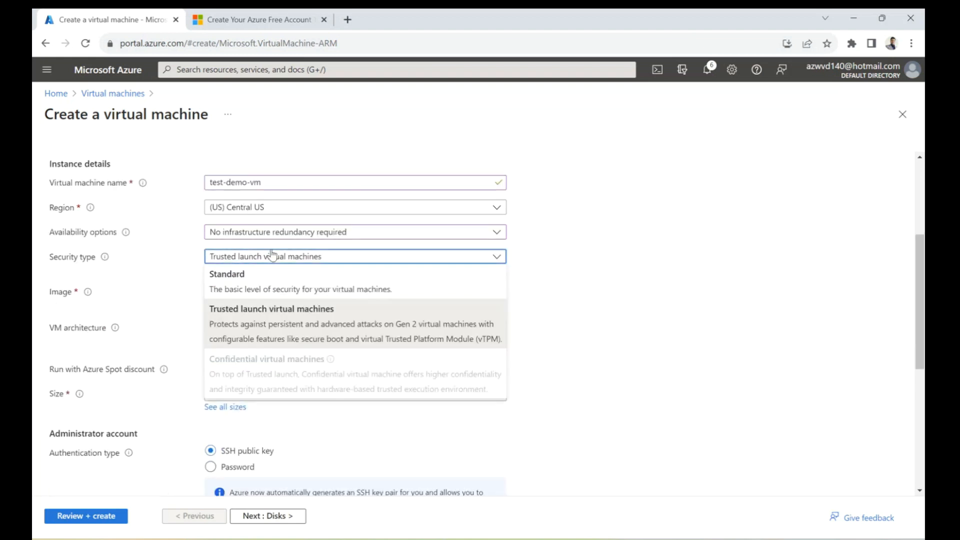
{"action": "left_click", "coordinate": [297, 291]}
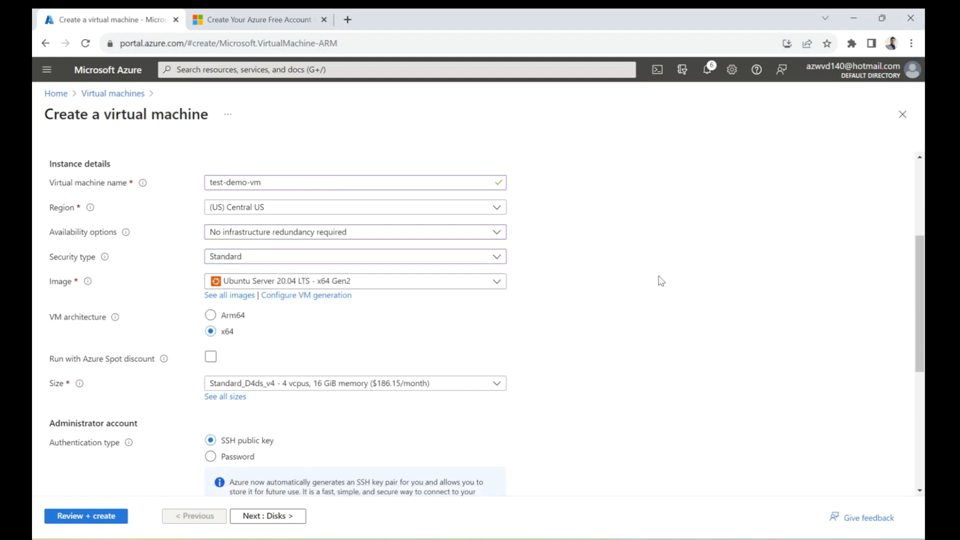
{"action": "left_click", "coordinate": [394, 284]}
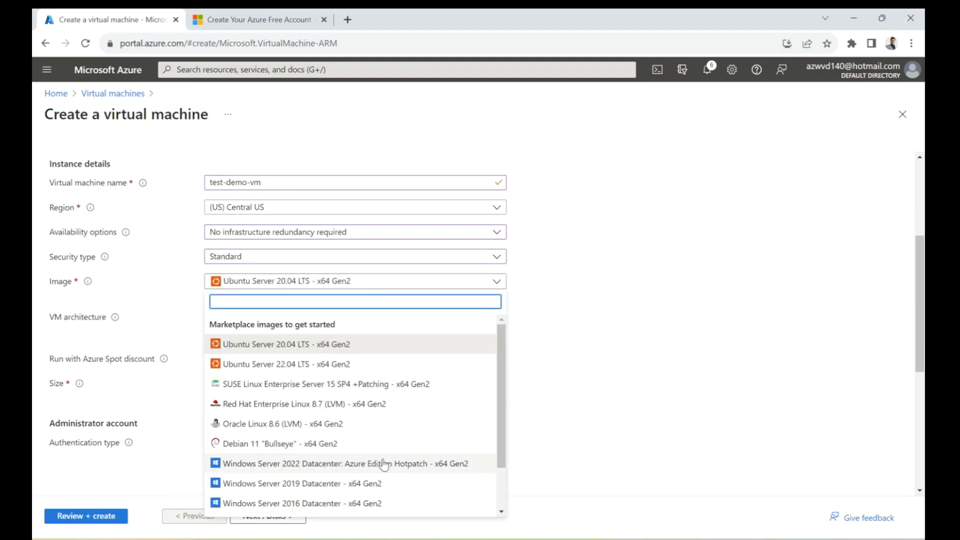
{"action": "scroll", "coordinate": [383, 464], "scroll_direction": "down", "scroll_amount": 2}
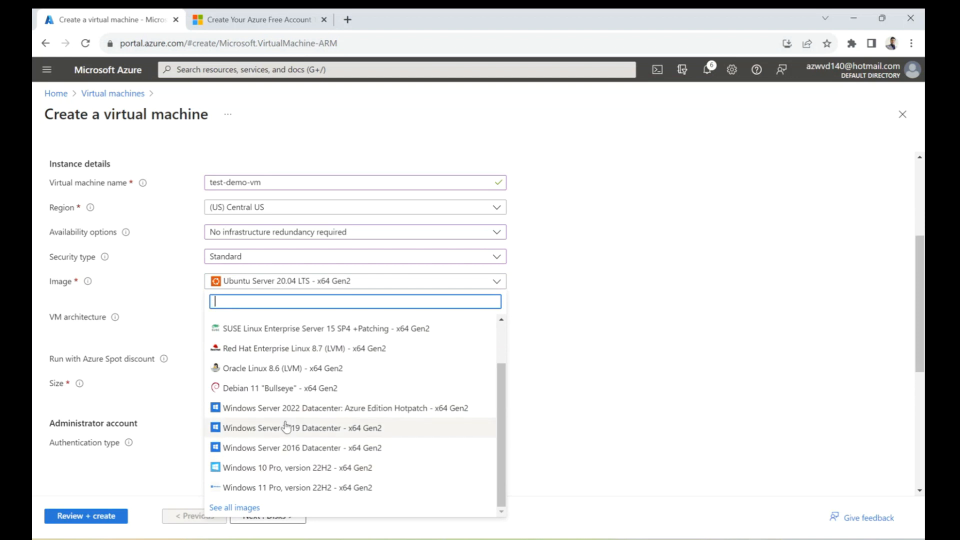
{"action": "left_click", "coordinate": [283, 415]}
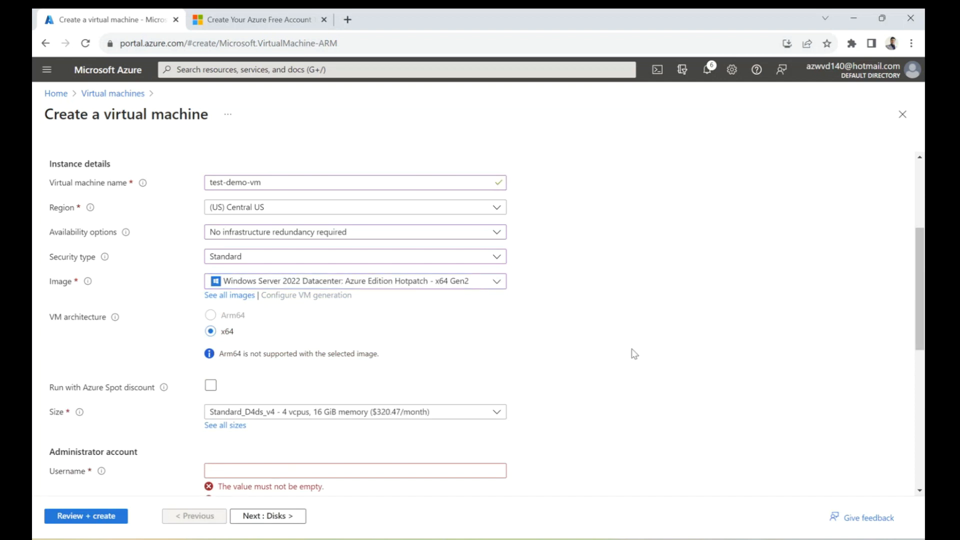
Step: Choose Standard_D2as_v5 as the virtual machine size
{"action": "scroll", "coordinate": [624, 353], "scroll_direction": "down", "scroll_amount": 2}
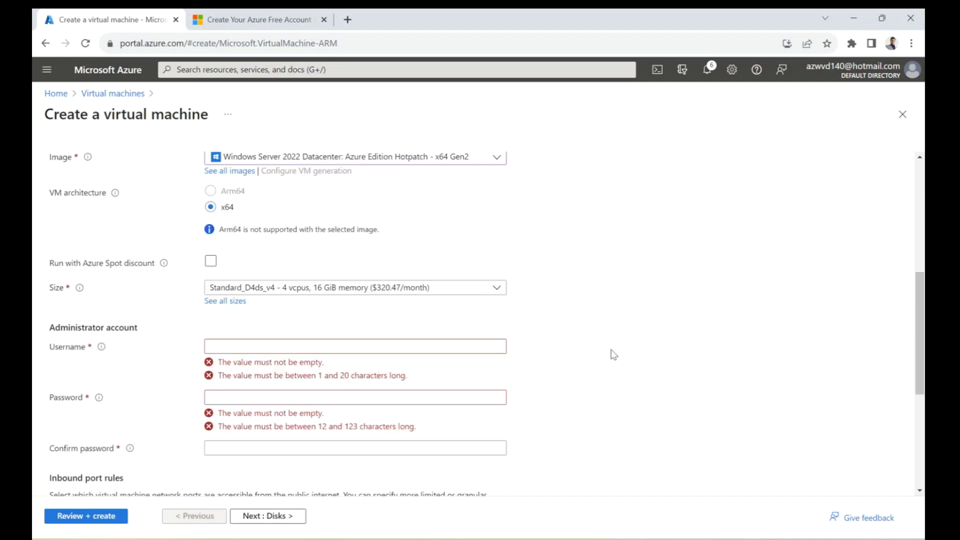
{"action": "left_click", "coordinate": [289, 292]}
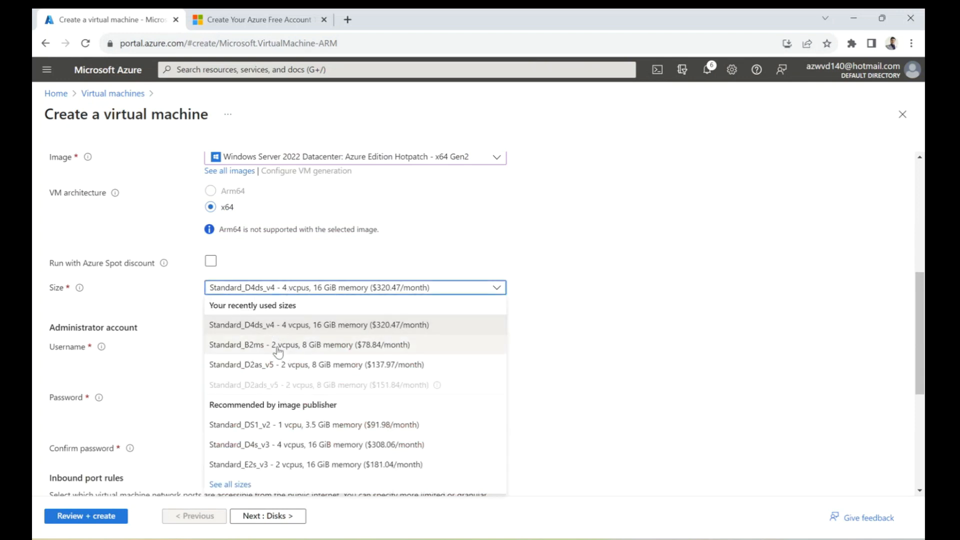
{"action": "left_click", "coordinate": [343, 366]}
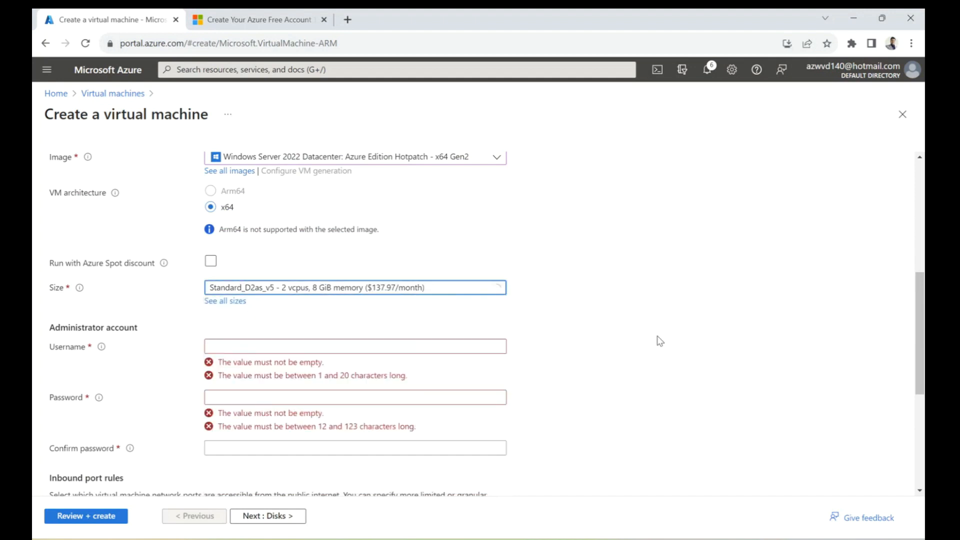
{"action": "scroll", "coordinate": [772, 342], "scroll_direction": "down", "scroll_amount": 1}
{"action": "scroll", "coordinate": [773, 342], "scroll_direction": "down", "scroll_amount": 1}
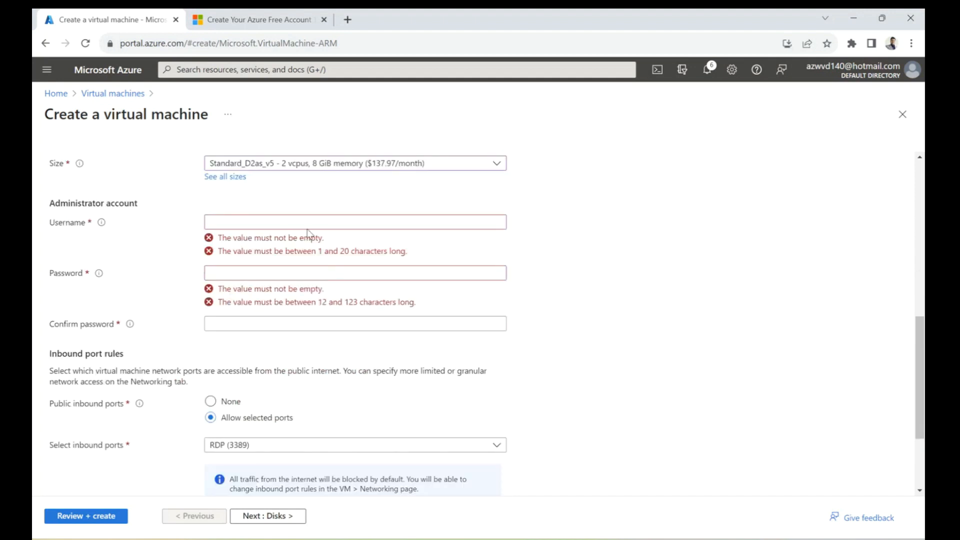
Step: Enter the administrator username and confirmed password, and set public inbound ports to None
{"action": "left_click", "coordinate": [309, 222]}
{"action": "type", "text": "adam"}
{"action": "key", "text": "Tab"}
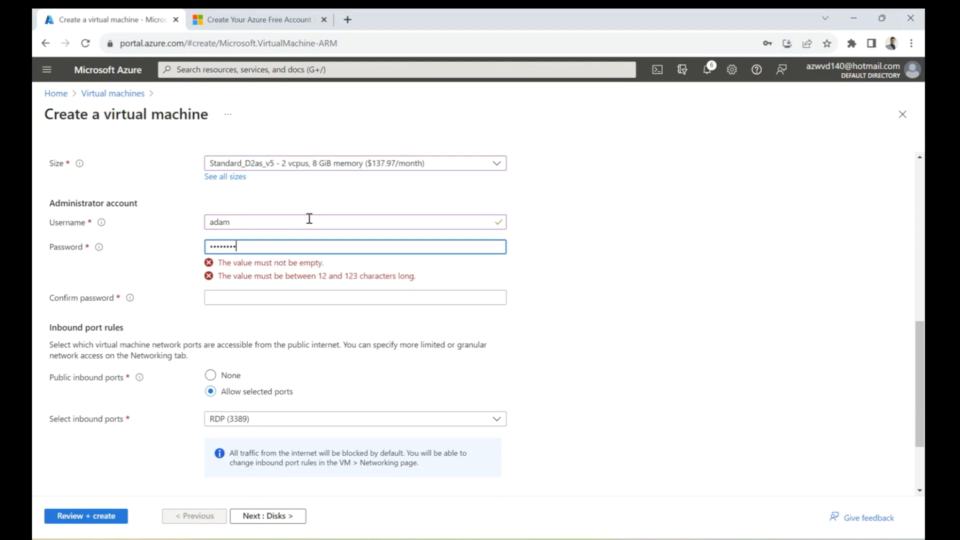
{"action": "type", "text": "!"}
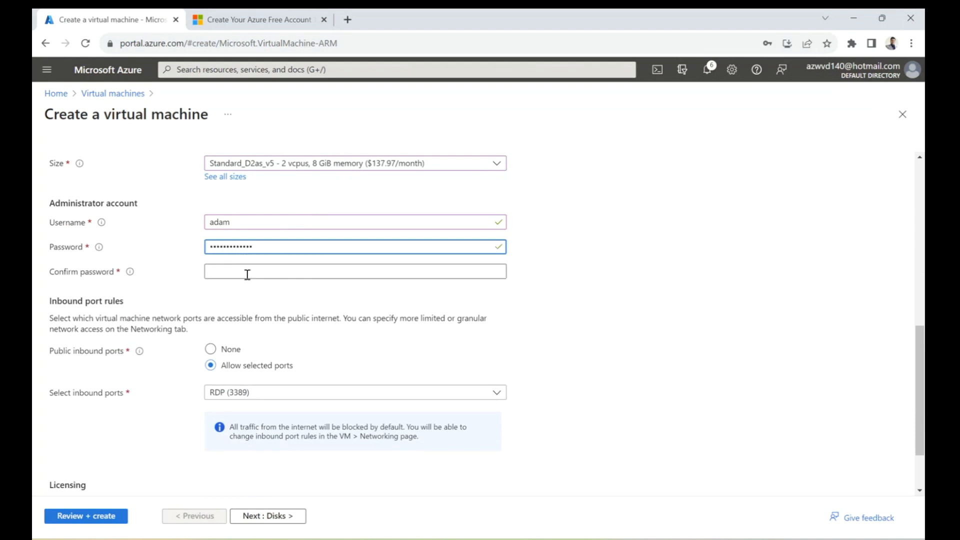
{"action": "left_click", "coordinate": [246, 272]}
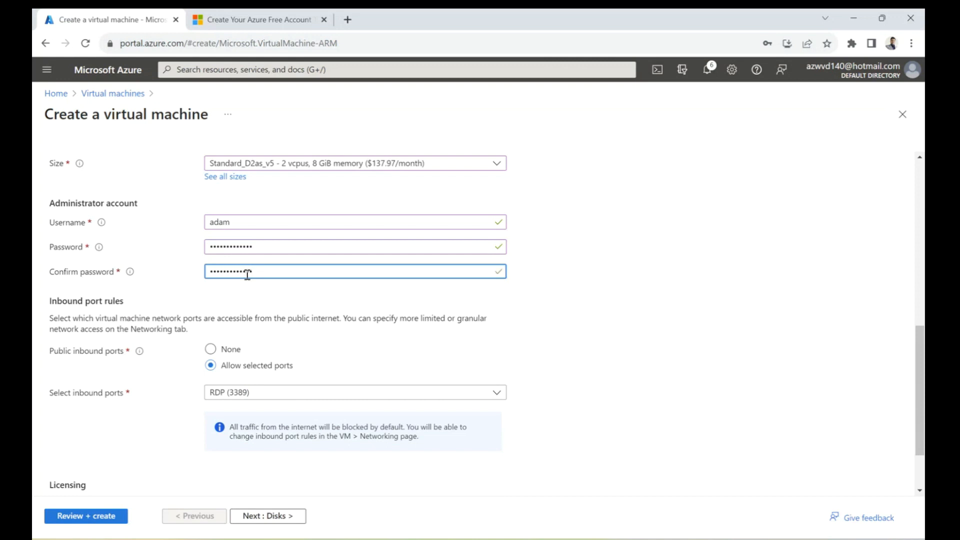
{"action": "left_click", "coordinate": [724, 330]}
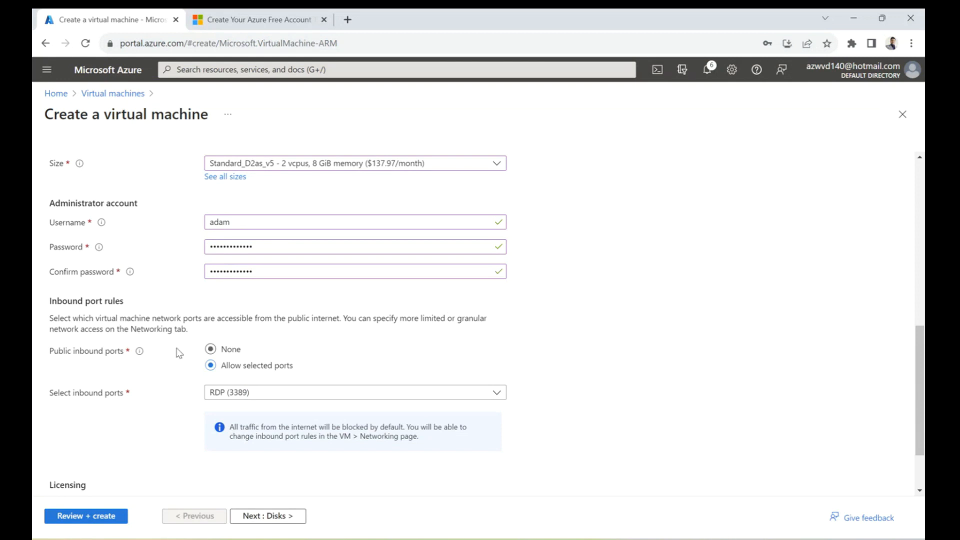
{"action": "left_click", "coordinate": [210, 351]}
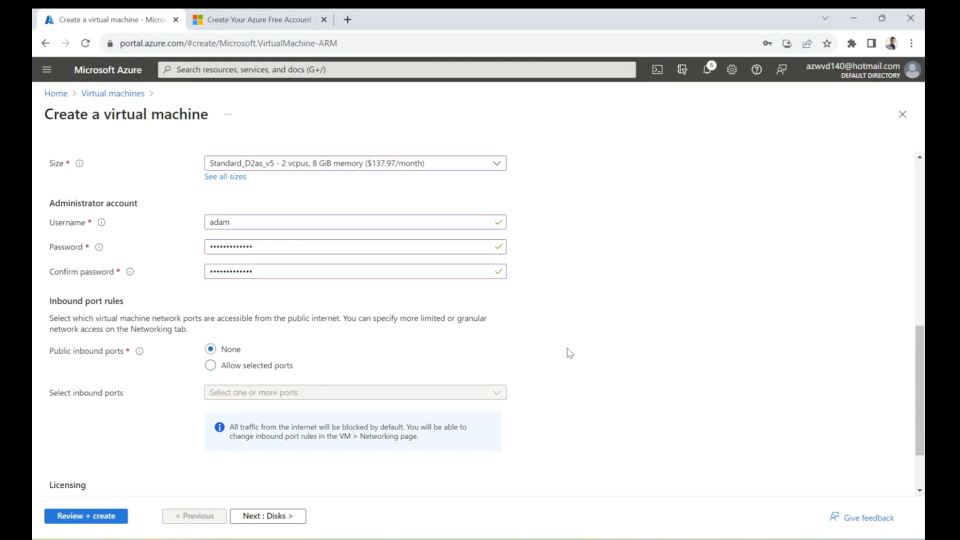
{"action": "scroll", "coordinate": [715, 360], "scroll_direction": "down", "scroll_amount": 2}
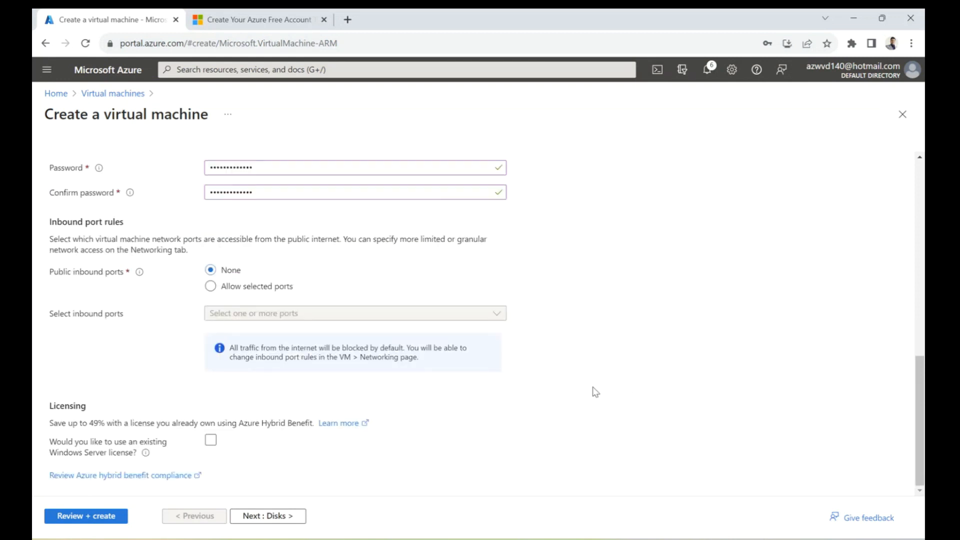
Step: On the Disks tab, set the OS disk type to Standard HDD, then proceed to Networking
{"action": "left_click", "coordinate": [283, 520]}
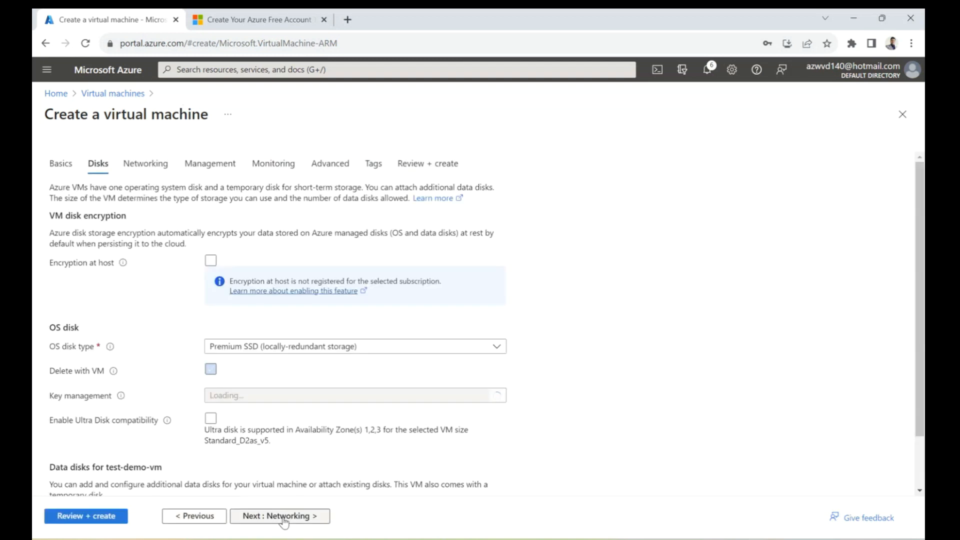
{"action": "left_click", "coordinate": [278, 352]}
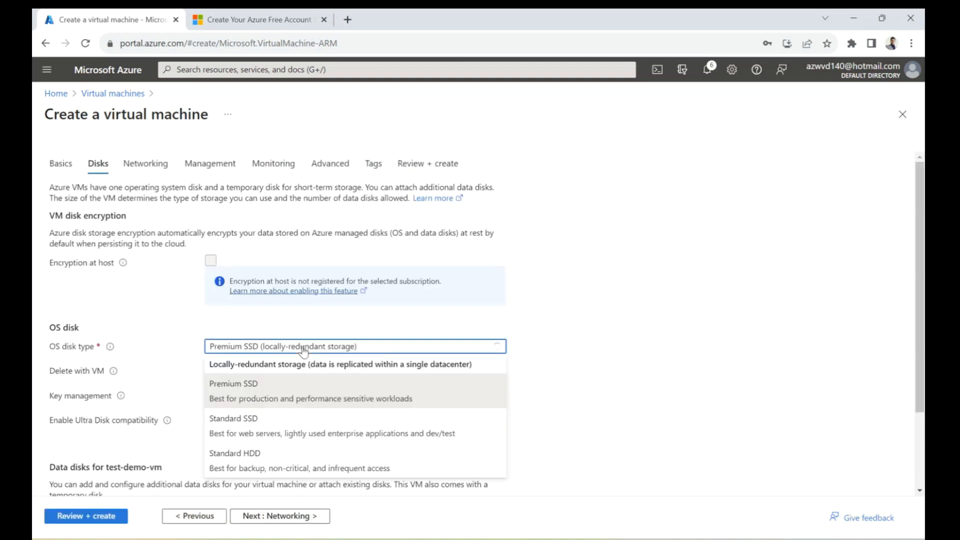
{"action": "left_click", "coordinate": [242, 424]}
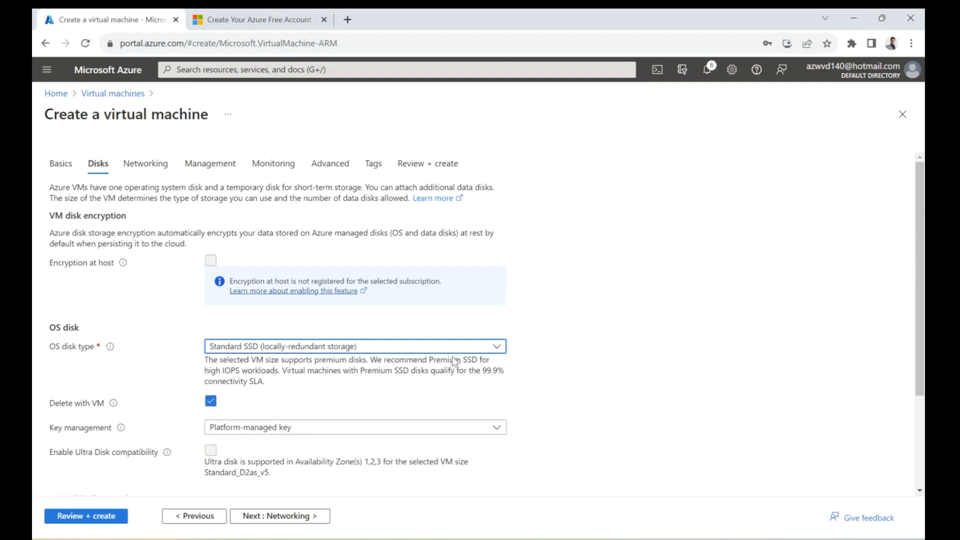
{"action": "left_click", "coordinate": [302, 348]}
{"action": "left_click", "coordinate": [262, 453]}
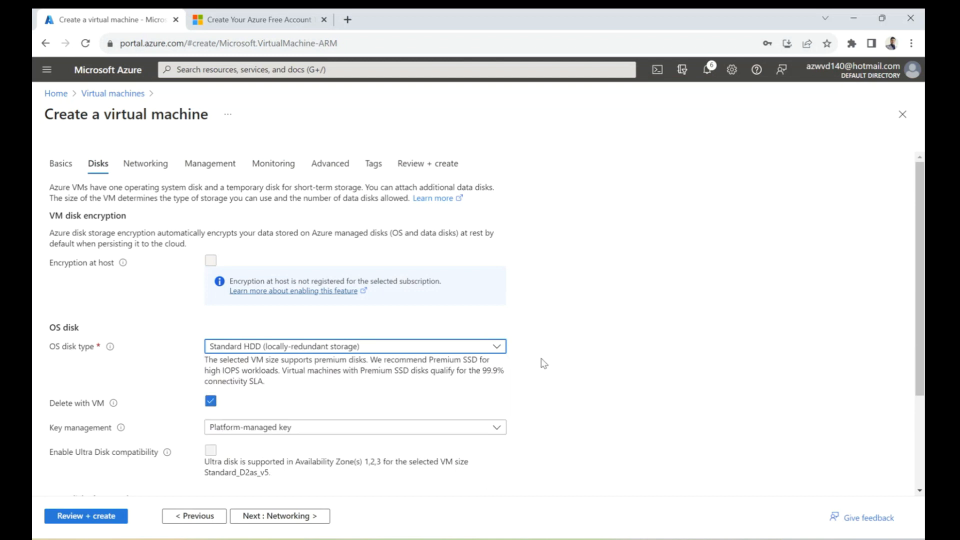
{"action": "scroll", "coordinate": [649, 346], "scroll_direction": "down", "scroll_amount": 3}
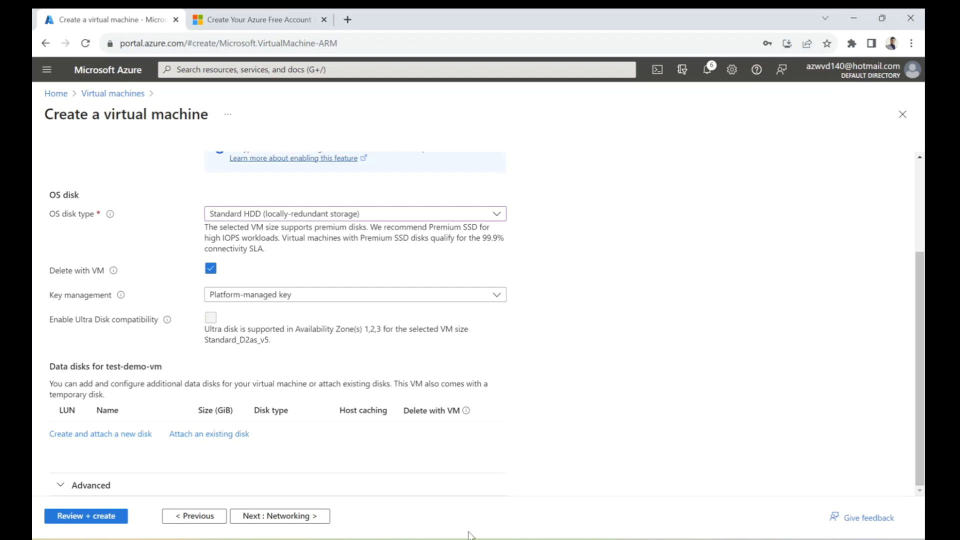
{"action": "left_click", "coordinate": [298, 516]}
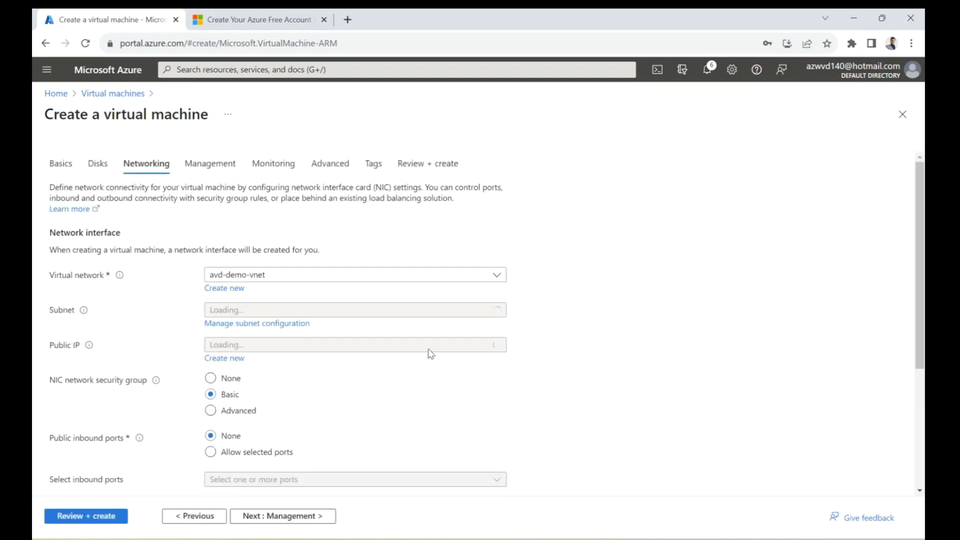
Step: Keep avd-demo-vnet, choose subnet prod (10.145.0.0/25), and review the remaining networking options
{"action": "left_click", "coordinate": [270, 275]}
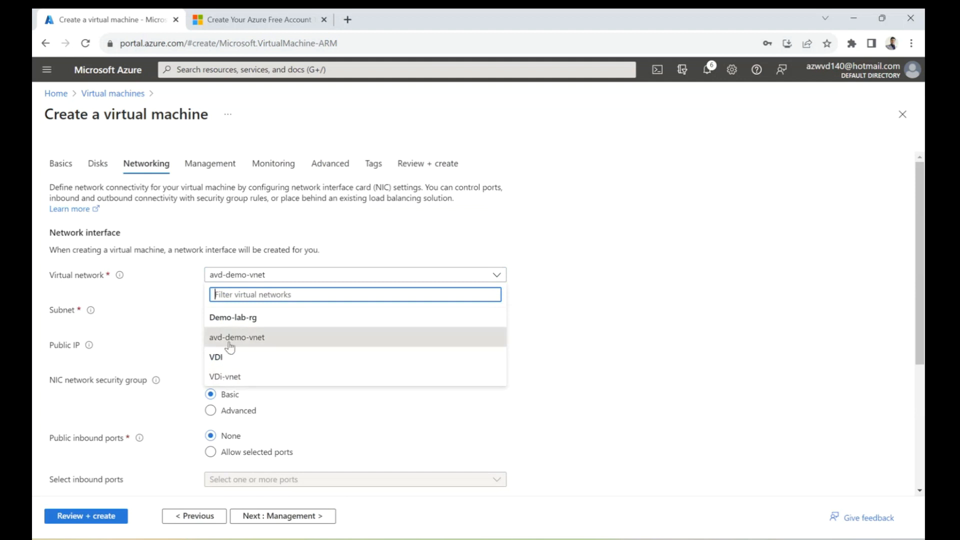
{"action": "left_click", "coordinate": [252, 338]}
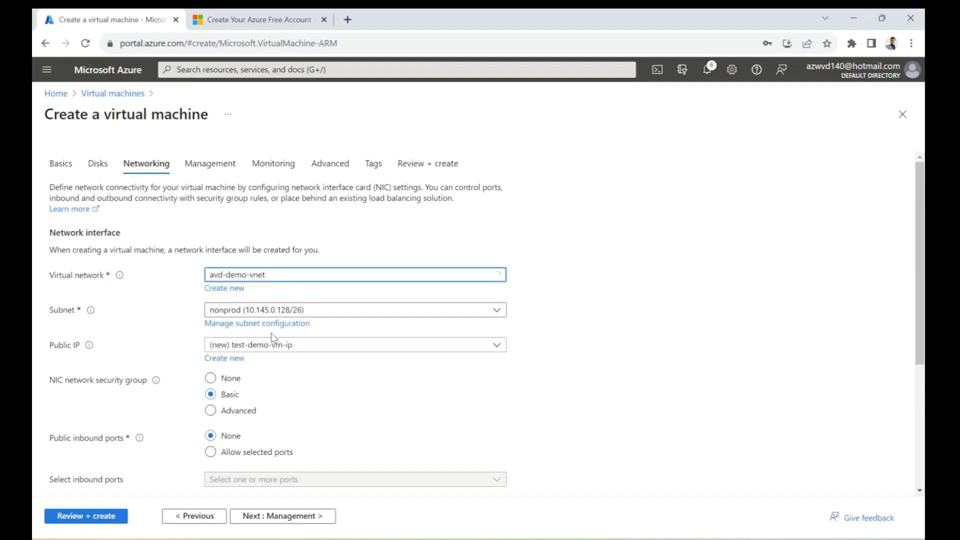
{"action": "left_click", "coordinate": [318, 312]}
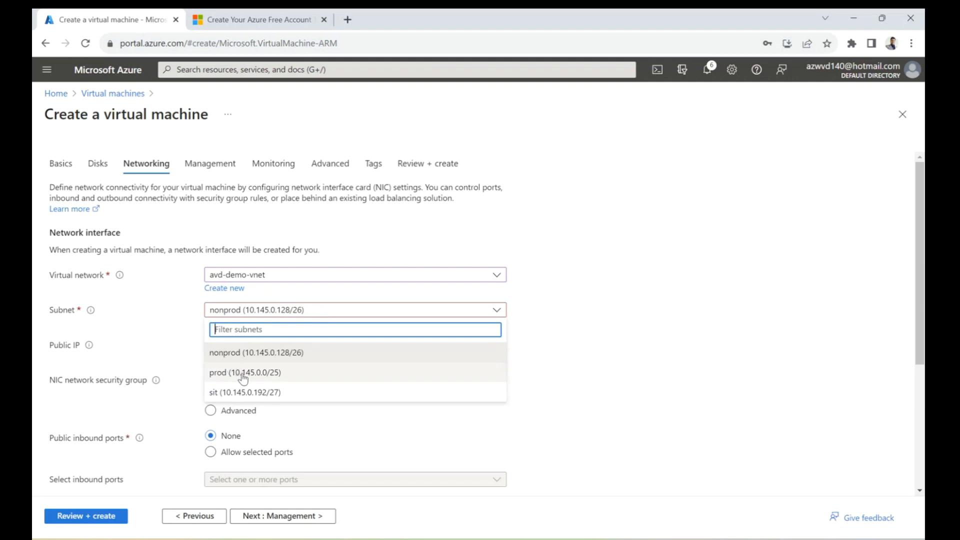
{"action": "left_click", "coordinate": [244, 376]}
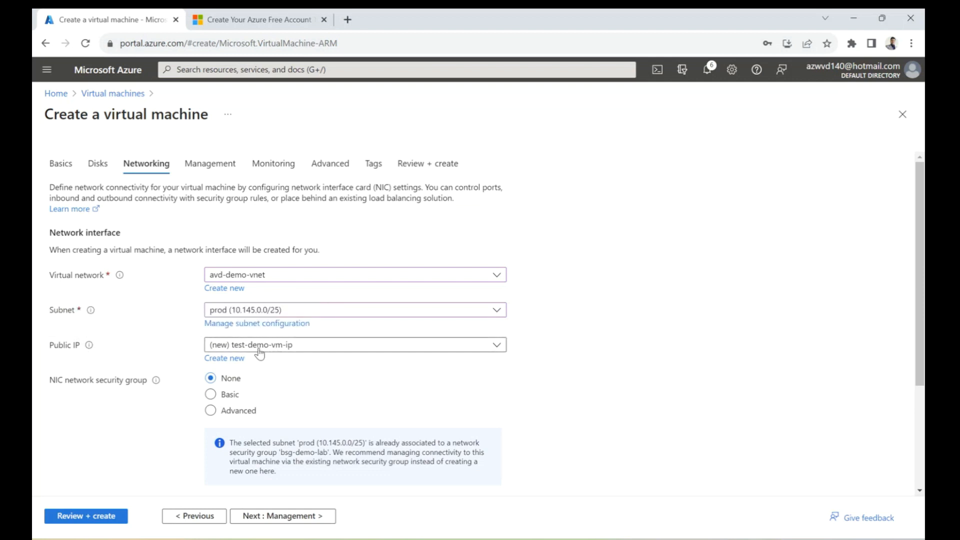
{"action": "scroll", "coordinate": [613, 354], "scroll_direction": "down", "scroll_amount": 1}
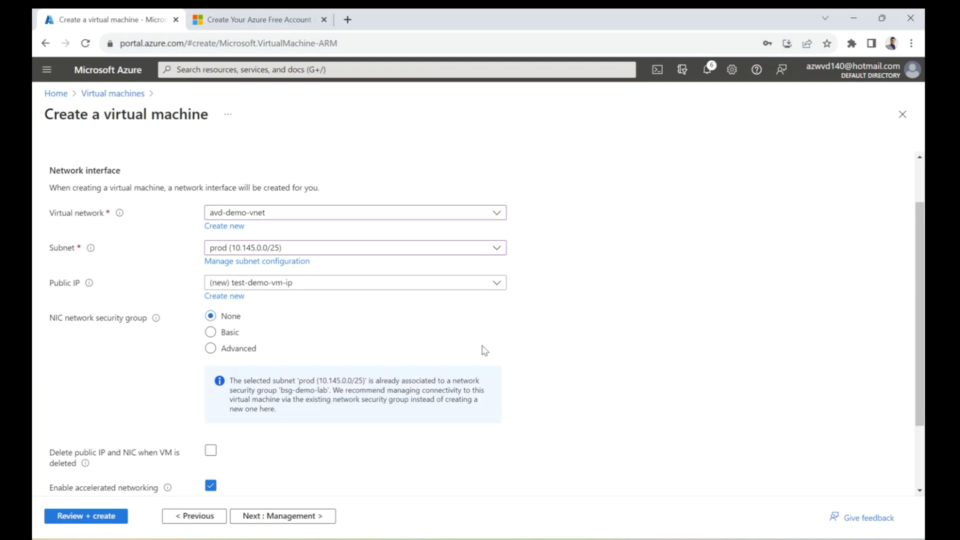
{"action": "scroll", "coordinate": [403, 325], "scroll_direction": "down", "scroll_amount": 2}
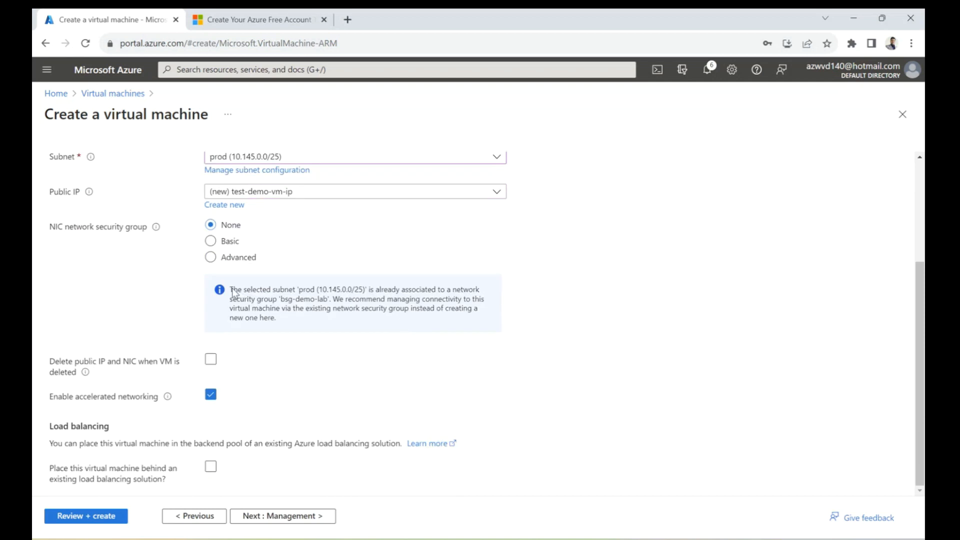
{"action": "left_click_drag", "start_coordinate": [232, 290], "coordinate": [643, 353]}
{"action": "left_click", "coordinate": [646, 354]}
Step: Skip past Management, Monitoring and Advanced to Review + create, then create test-demo-vm
{"action": "left_click", "coordinate": [289, 518]}
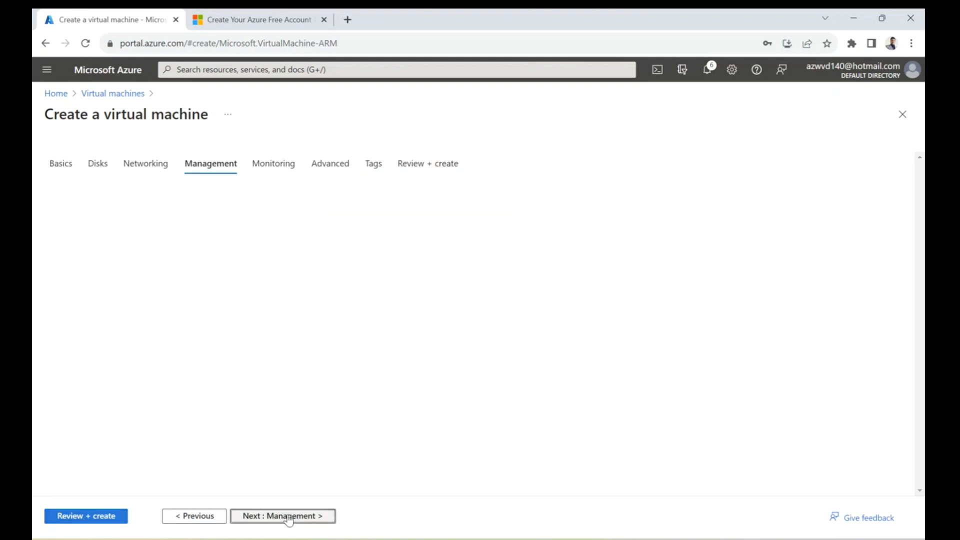
{"action": "left_click", "coordinate": [288, 518]}
{"action": "left_click", "coordinate": [288, 518]}
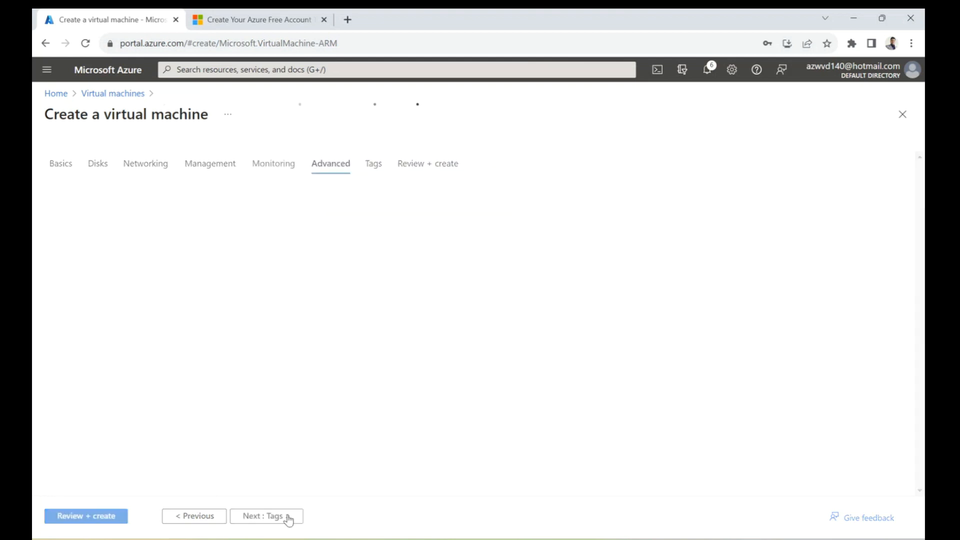
{"action": "left_click", "coordinate": [75, 518]}
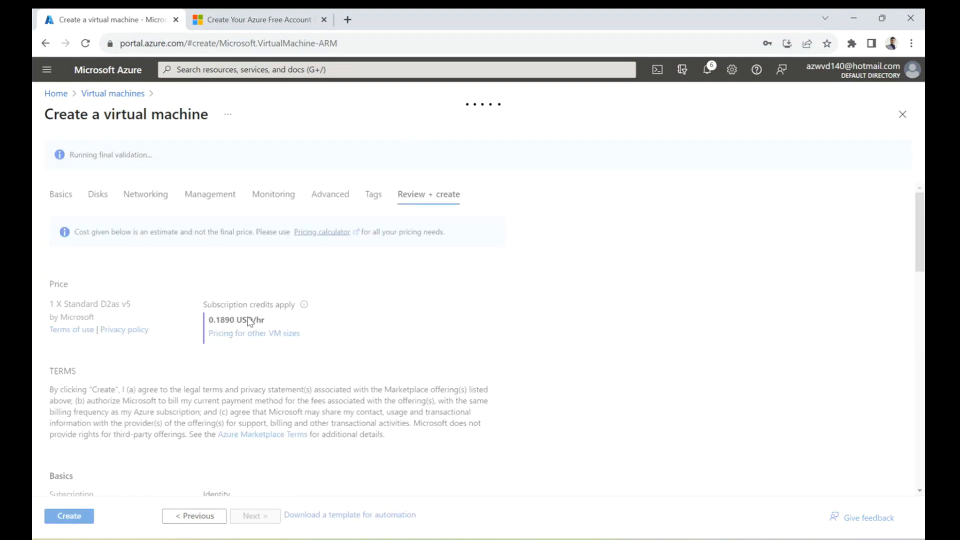
{"action": "left_click", "coordinate": [66, 517]}
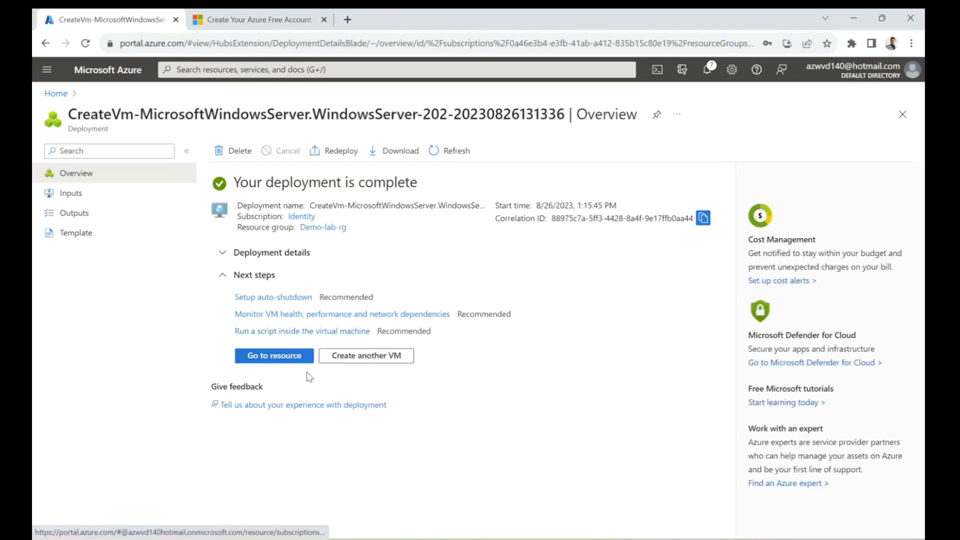
Step: Open test-demo-vm, refresh its boot diagnostics screenshot, and return to its Overview page
{"action": "left_click", "coordinate": [276, 357]}
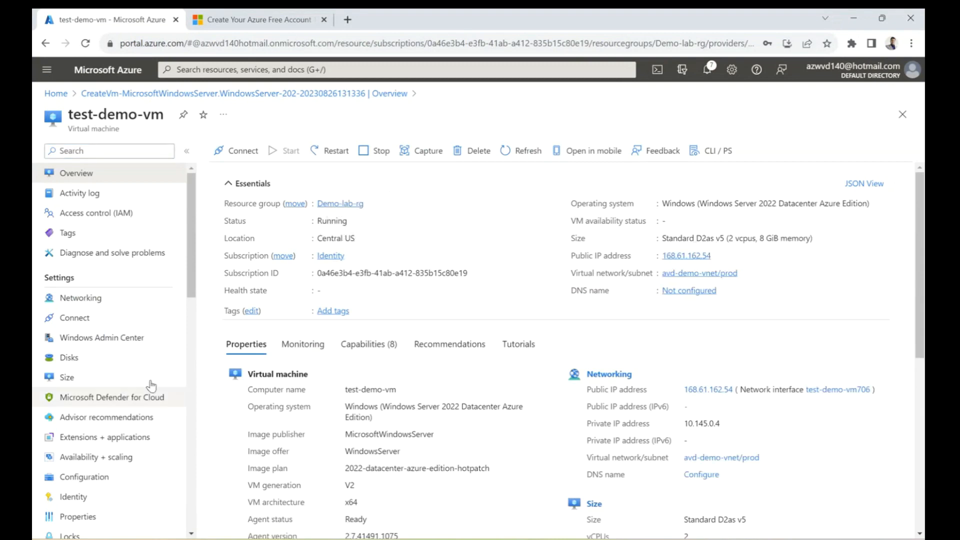
{"action": "left_click_drag", "start_coordinate": [191, 244], "coordinate": [191, 477]}
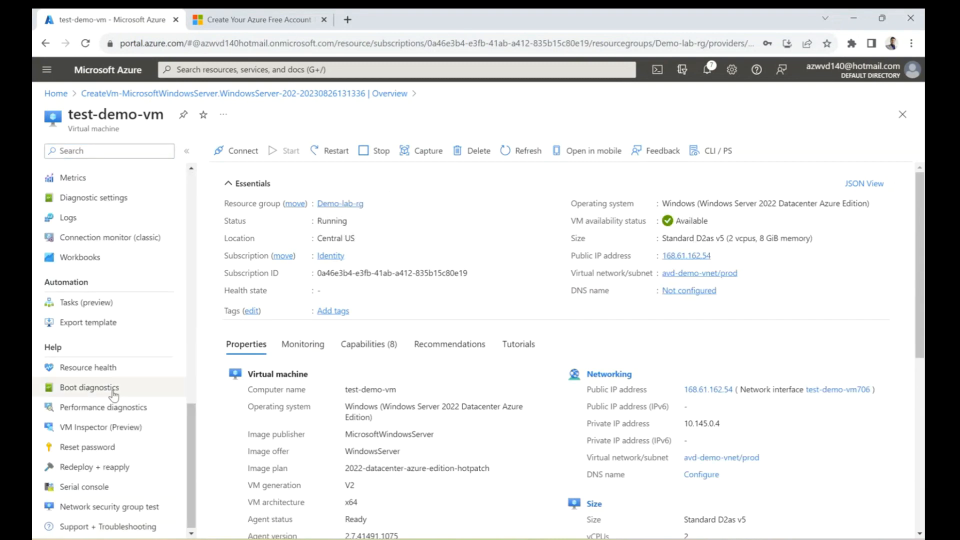
{"action": "left_click", "coordinate": [89, 388]}
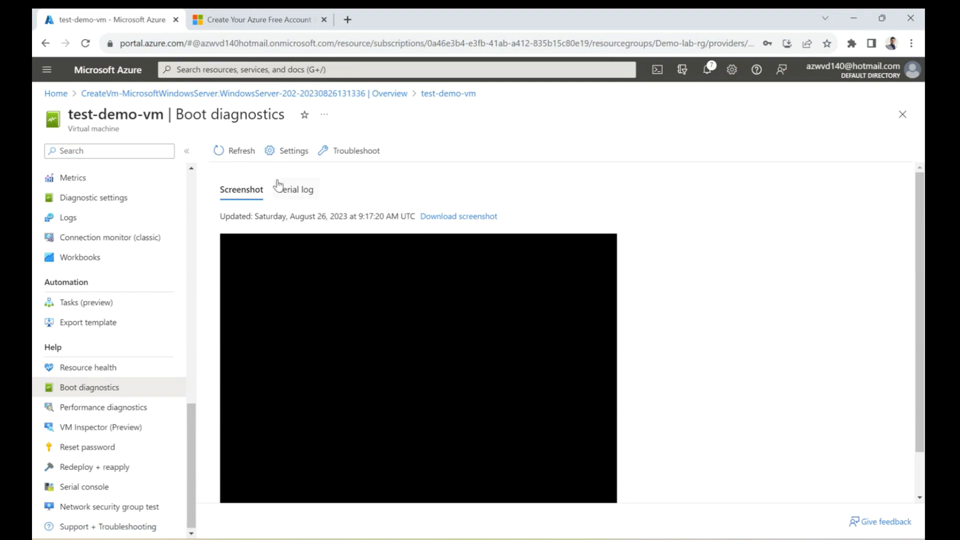
{"action": "left_click", "coordinate": [244, 154]}
{"action": "left_click_drag", "start_coordinate": [193, 444], "coordinate": [210, 192]}
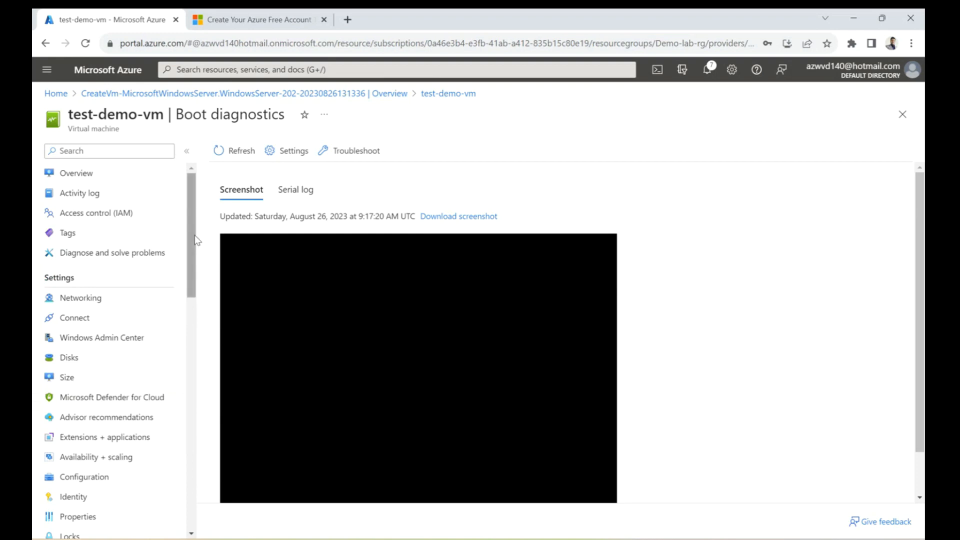
{"action": "left_click_drag", "start_coordinate": [193, 242], "coordinate": [190, 215]}
{"action": "left_click", "coordinate": [95, 176]}
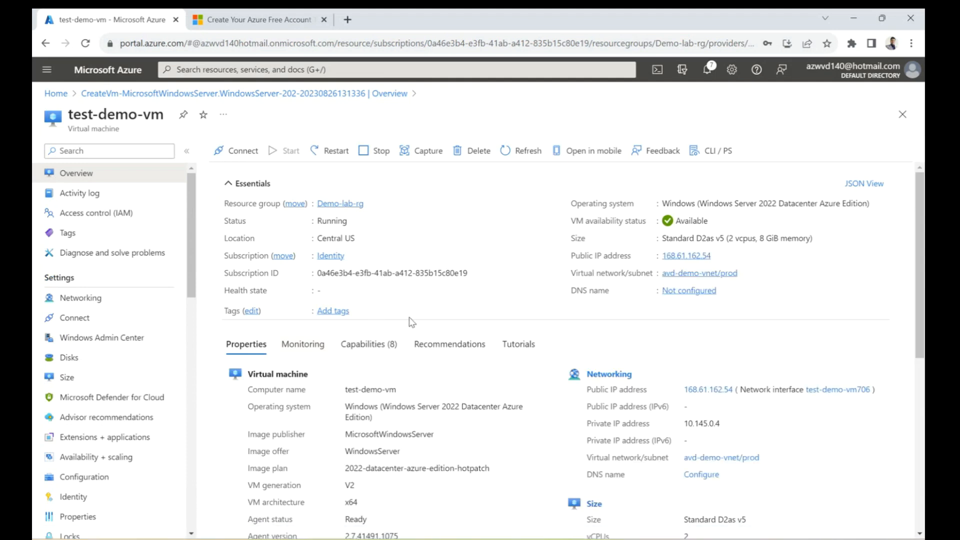
Step: Pick native RDP for test-demo-vm, download the RDP file, and copy its public IP
{"action": "left_click", "coordinate": [243, 152]}
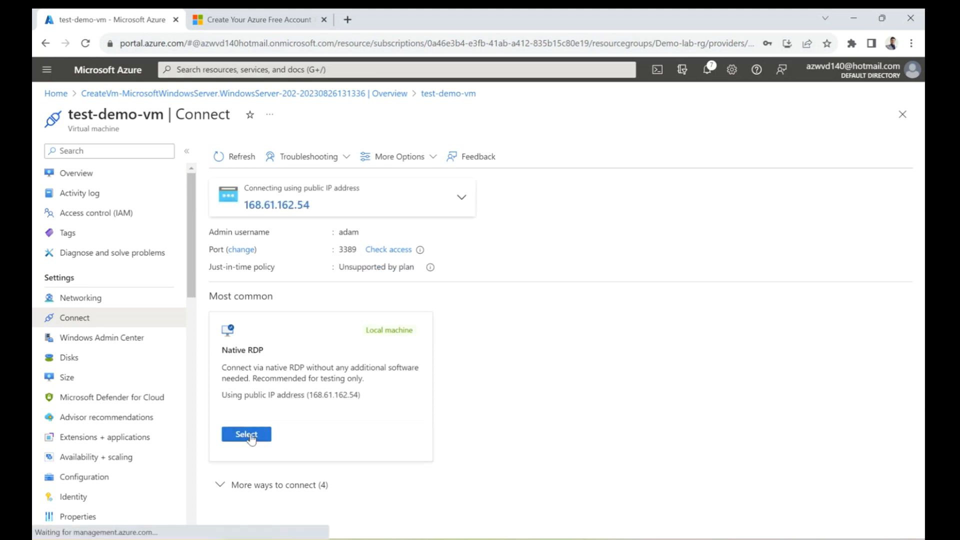
{"action": "left_click", "coordinate": [248, 435]}
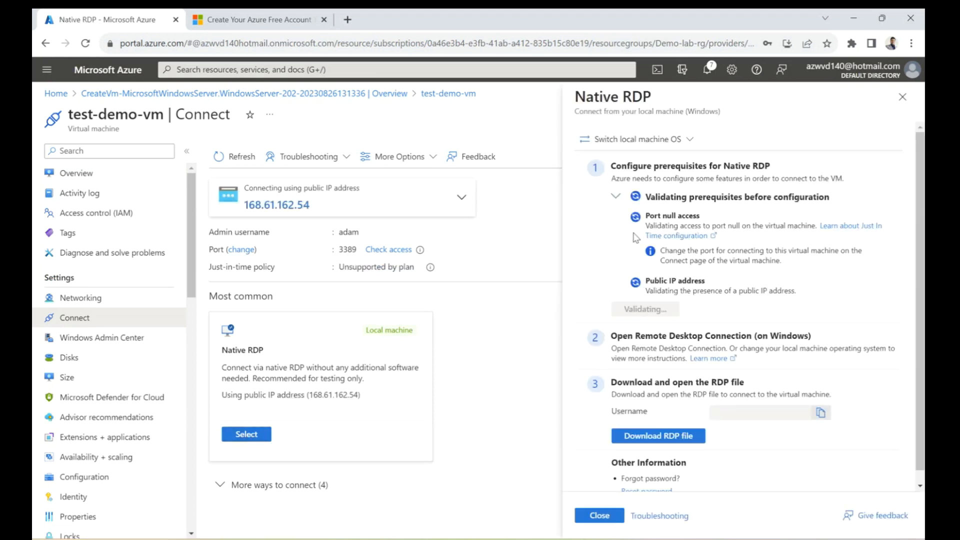
{"action": "left_click", "coordinate": [650, 440]}
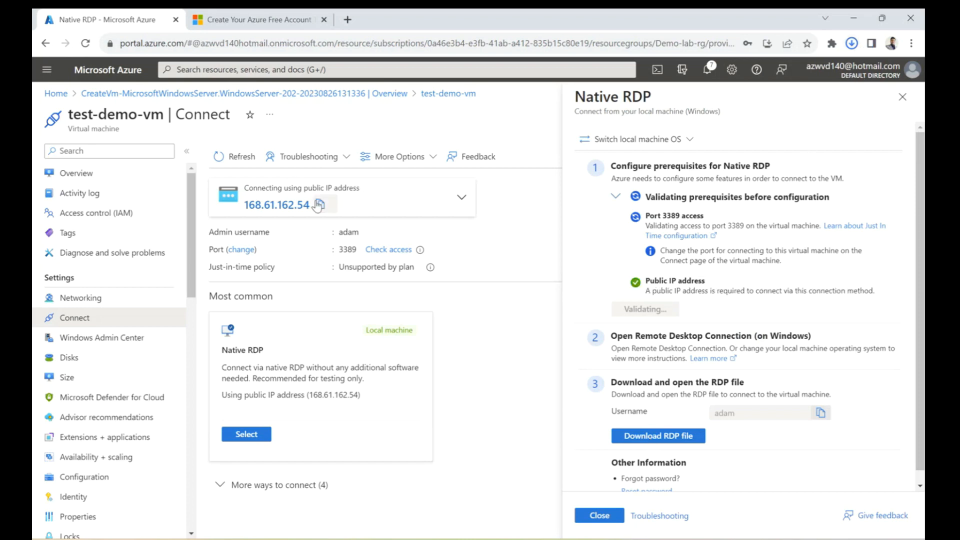
{"action": "left_click", "coordinate": [320, 204]}
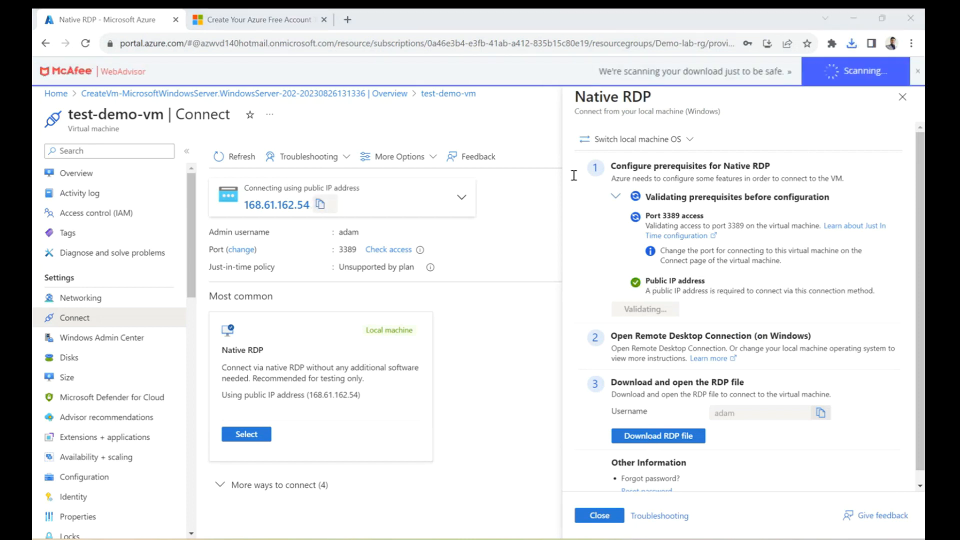
Step: Launch Remote Desktop Connection (mstsc) and try connecting to the VM's public IP
{"action": "key", "text": "super+r"}
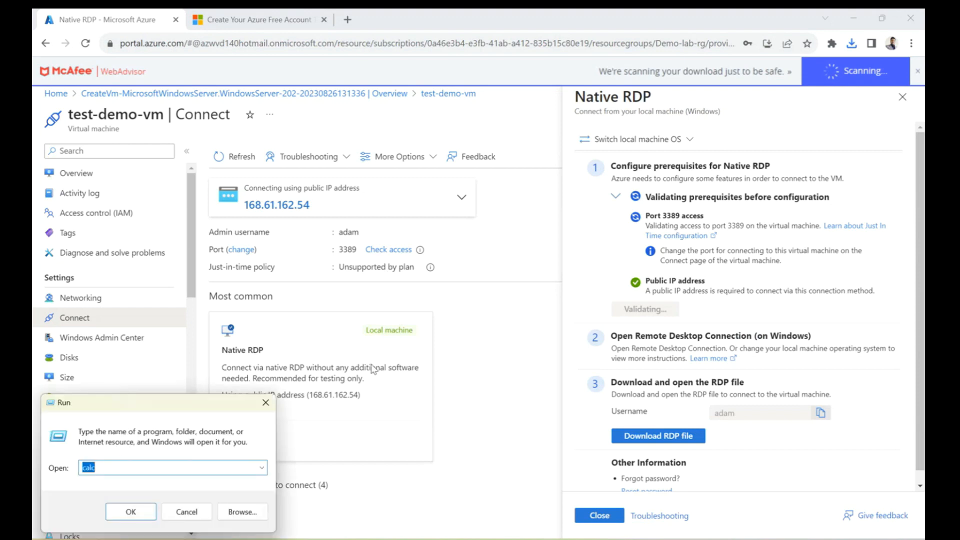
{"action": "type", "text": "mstsc"}
{"action": "key", "text": "Return"}
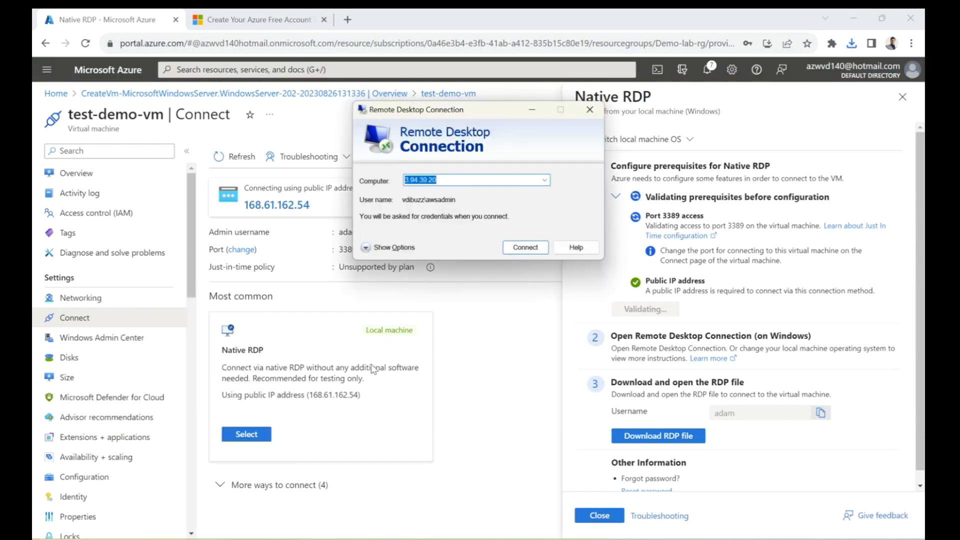
{"action": "key", "text": "ctrl+v"}
{"action": "key", "text": "Return"}
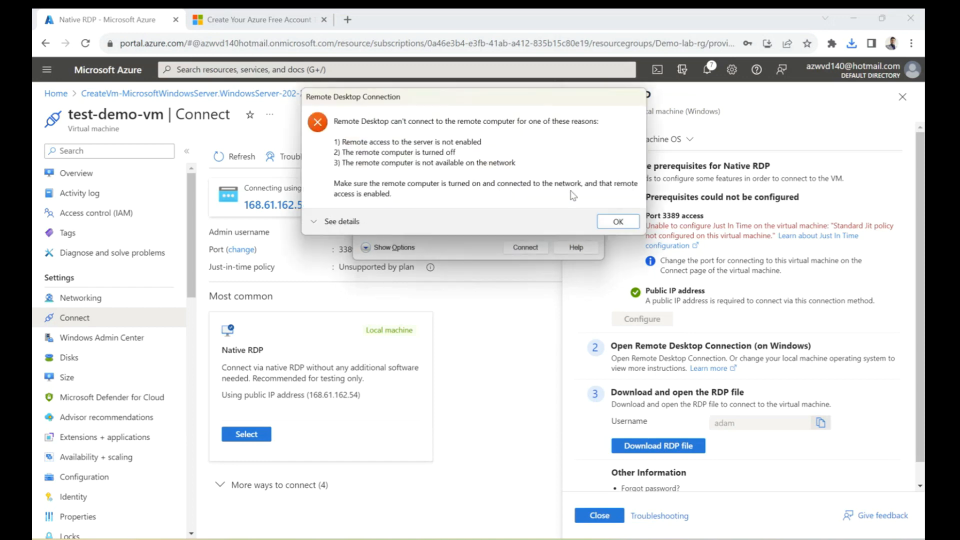
Step: Dismiss the connection error, then close Remote Desktop Connection and the Native RDP panel
{"action": "left_click", "coordinate": [618, 223]}
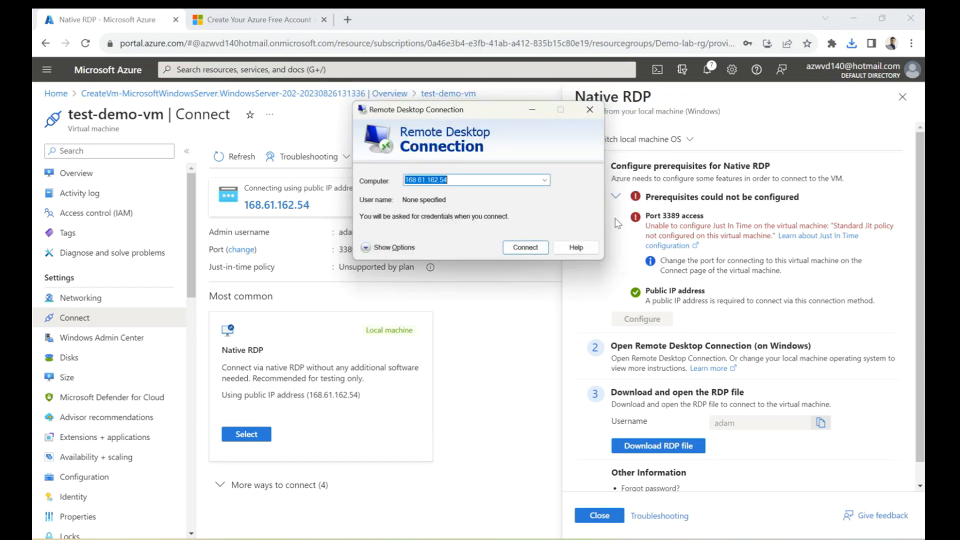
{"action": "left_click", "coordinate": [591, 108]}
{"action": "left_click", "coordinate": [903, 99]}
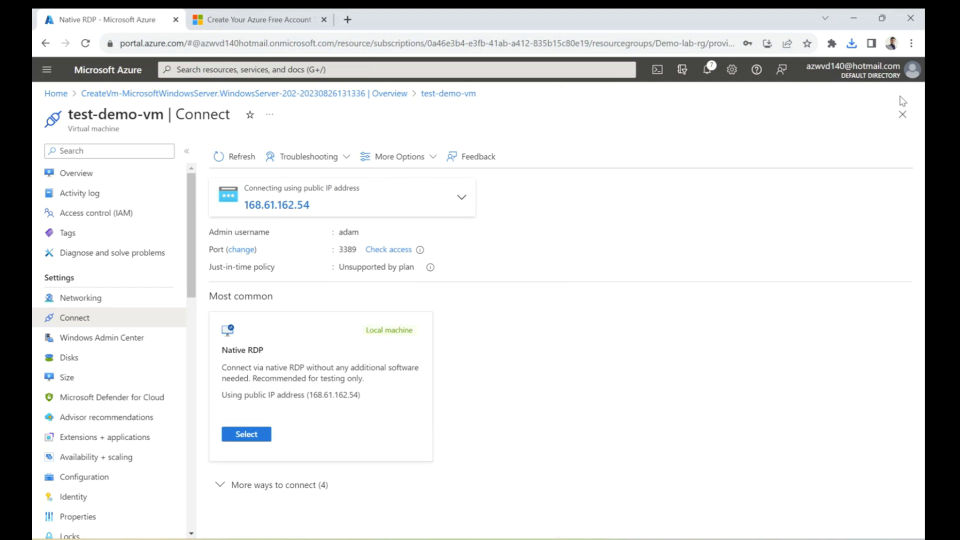
Step: In bsg-demo-lab's inbound security rules, add a new rule with Source set to IP Addresses
{"action": "left_click", "coordinate": [241, 249]}
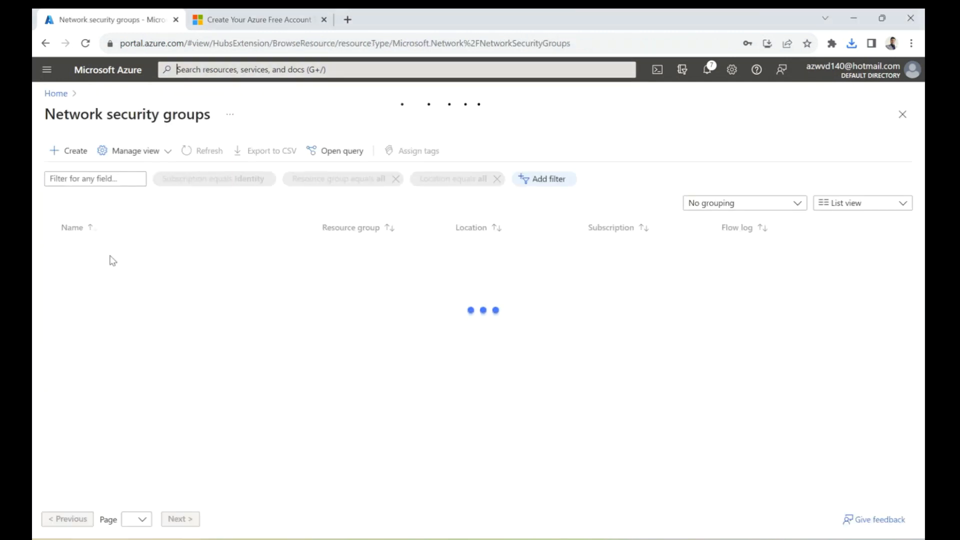
{"action": "left_click", "coordinate": [98, 250]}
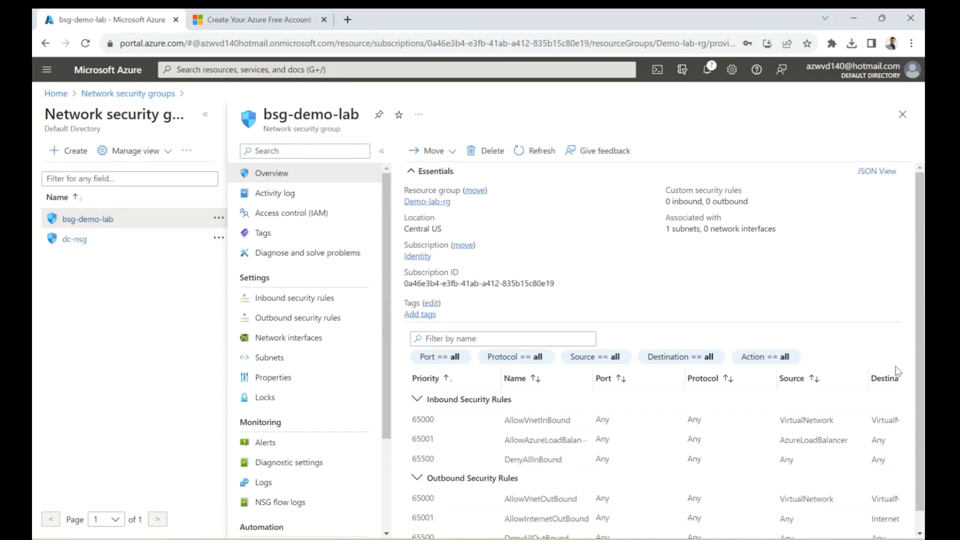
{"action": "left_click", "coordinate": [289, 300]}
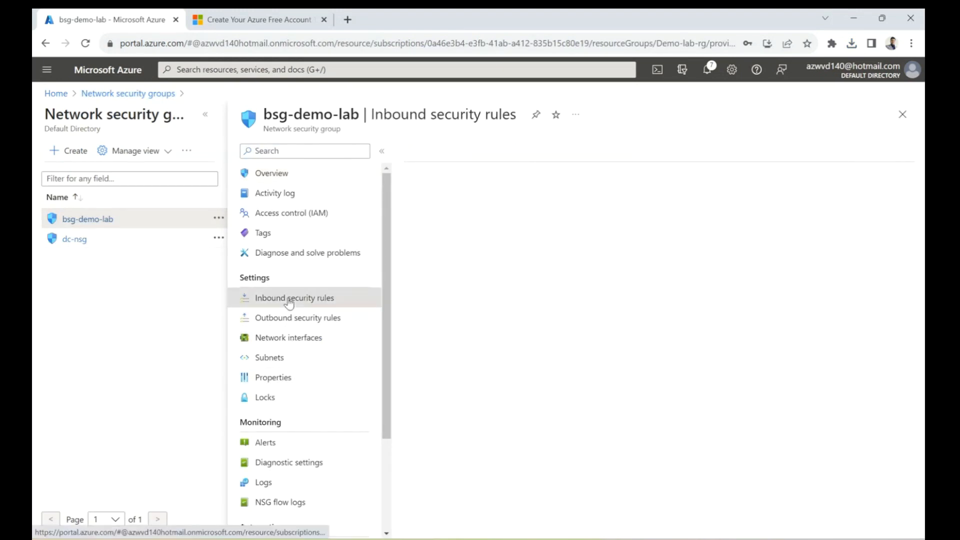
{"action": "left_click", "coordinate": [205, 114]}
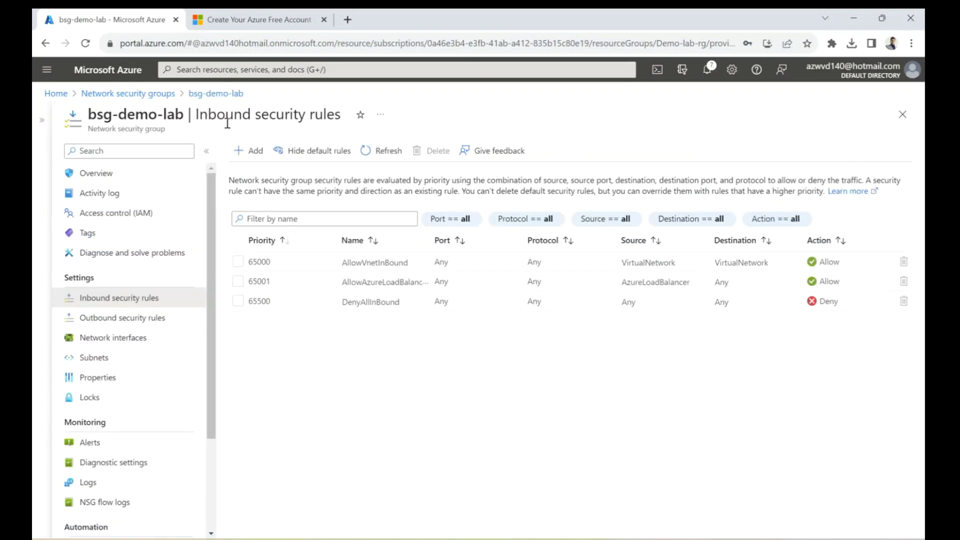
{"action": "left_click", "coordinate": [250, 150]}
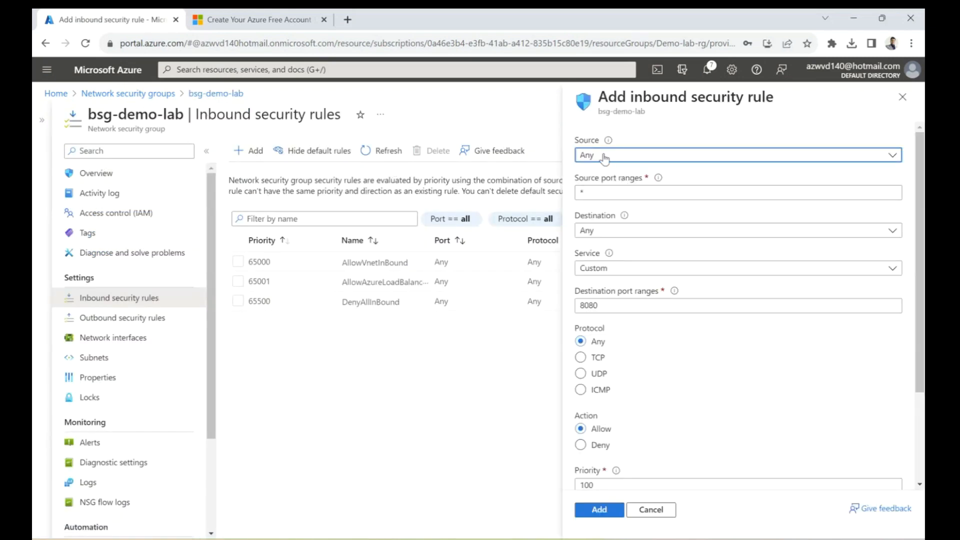
{"action": "left_click", "coordinate": [605, 158]}
{"action": "left_click", "coordinate": [607, 190]}
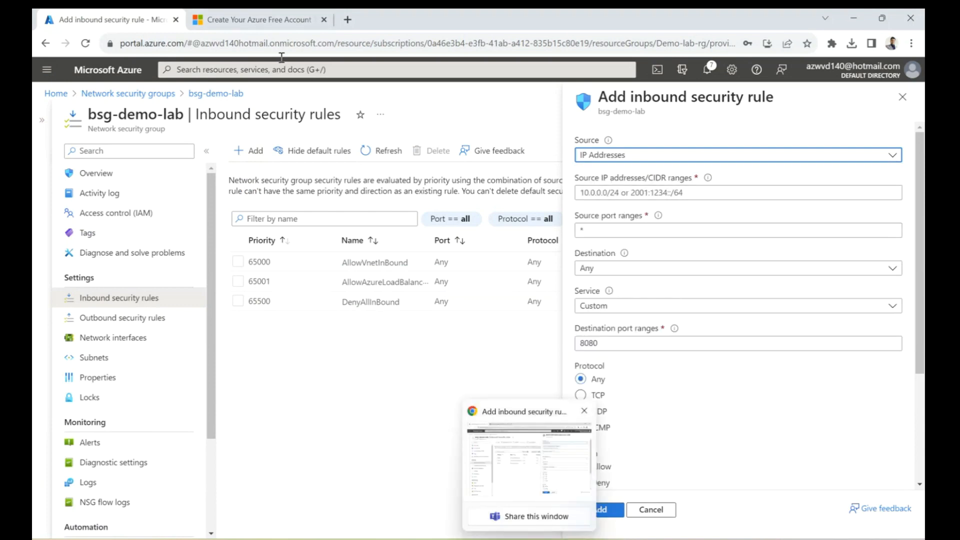
{"action": "left_click", "coordinate": [348, 20]}
{"action": "type", "text": "what"}
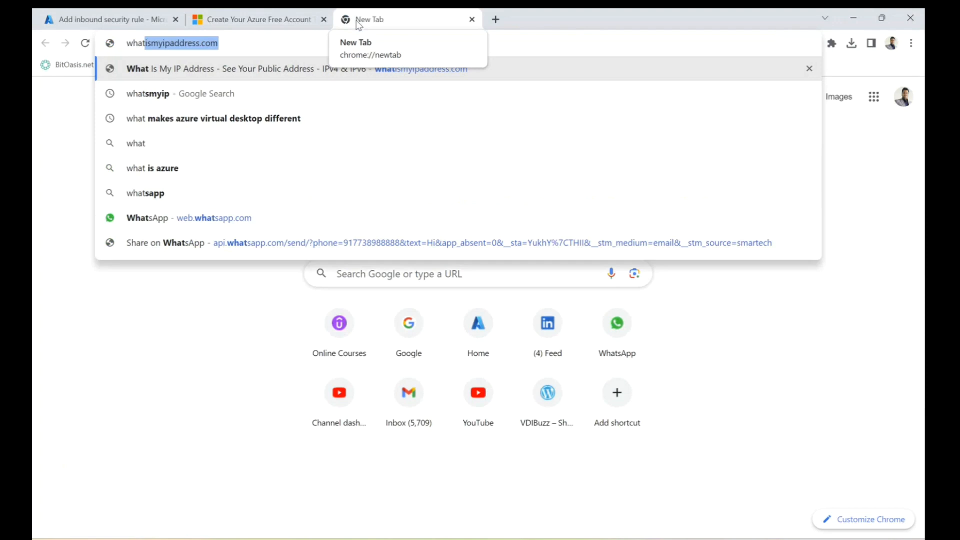
{"action": "key", "text": "Return"}
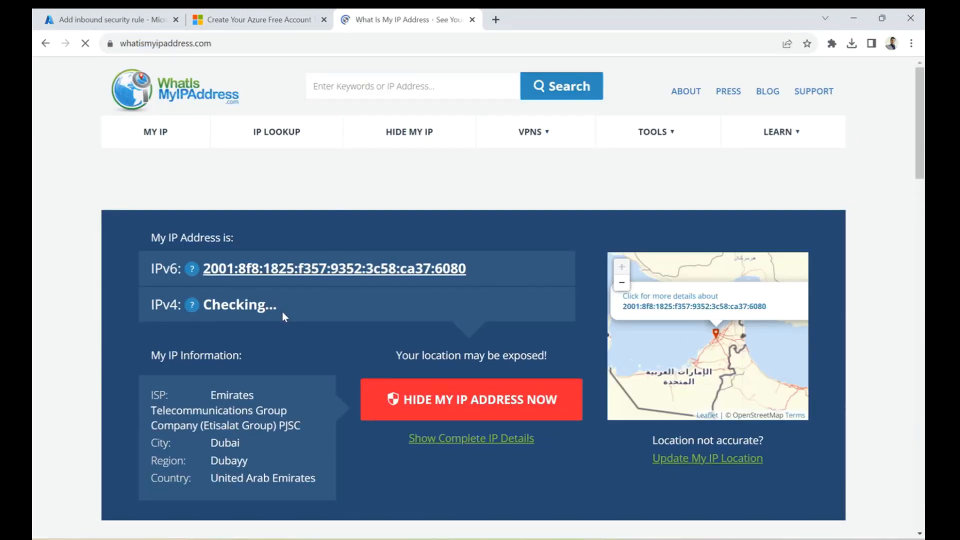
{"action": "left_click_drag", "start_coordinate": [306, 314], "coordinate": [205, 304]}
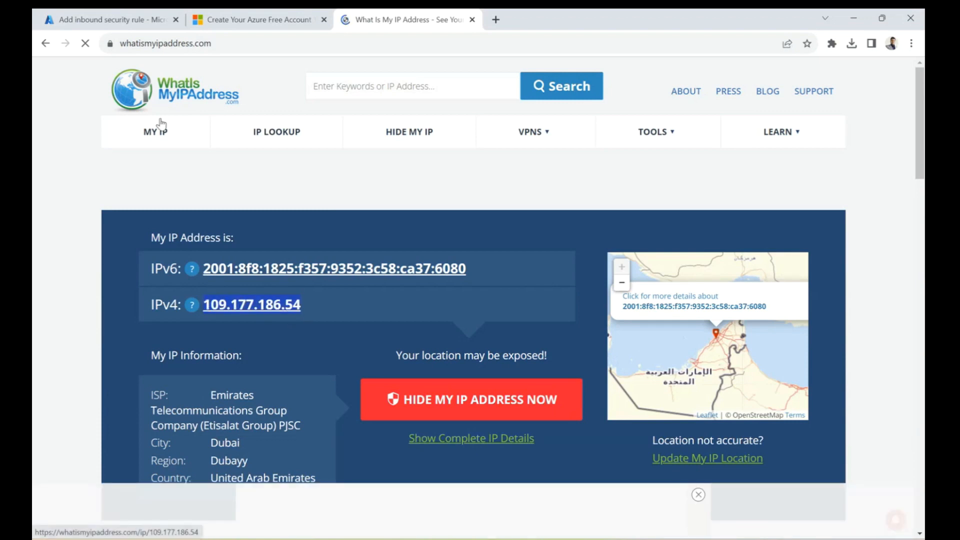
{"action": "left_click", "coordinate": [107, 21]}
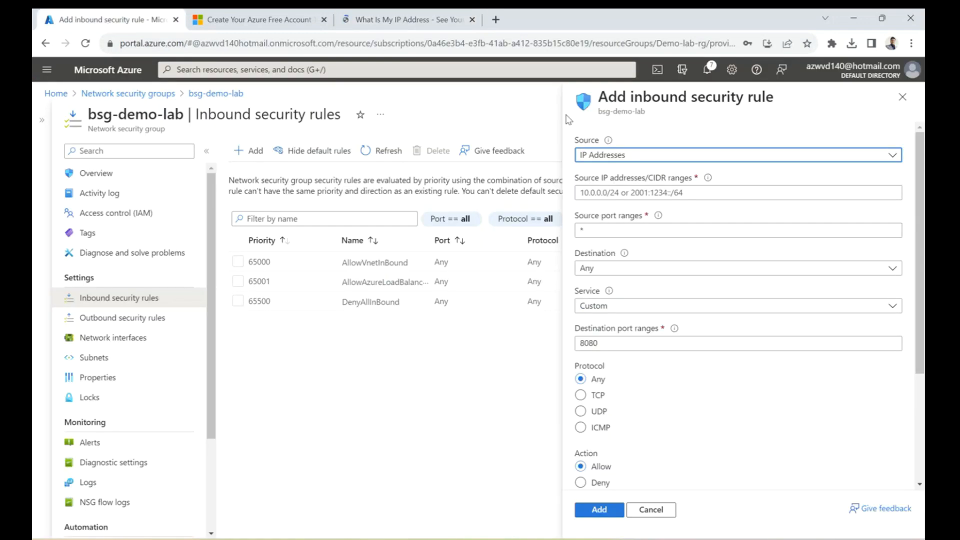
Step: Paste 109.177.186.54 as the inbound rule's source IP address
{"action": "left_click", "coordinate": [640, 193]}
{"action": "key", "text": "ctrl+v"}
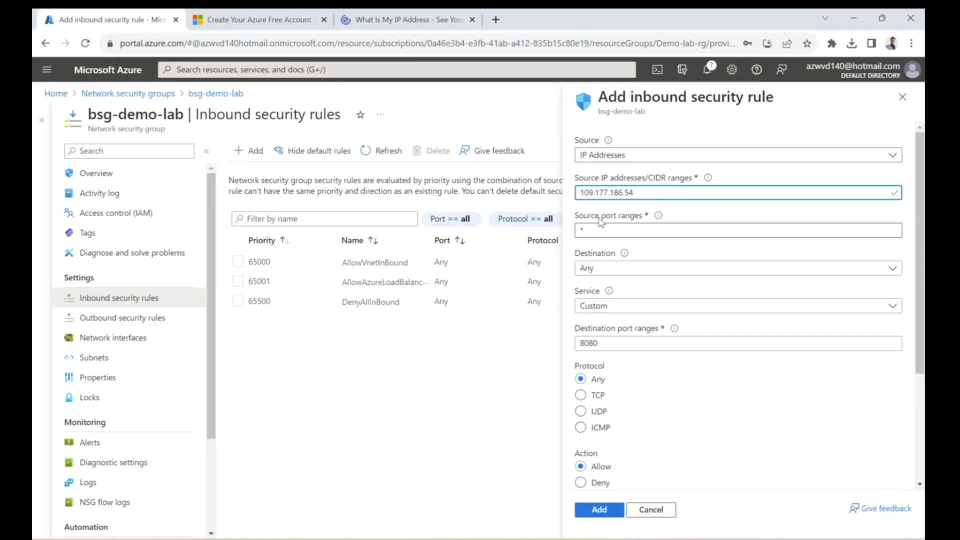
{"action": "left_click", "coordinate": [605, 229]}
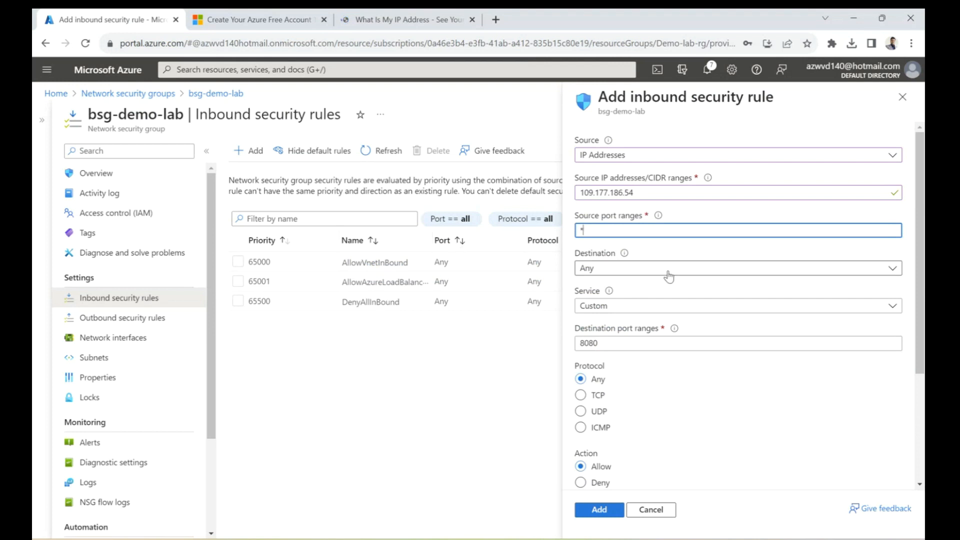
{"action": "key", "text": "ctrl+a"}
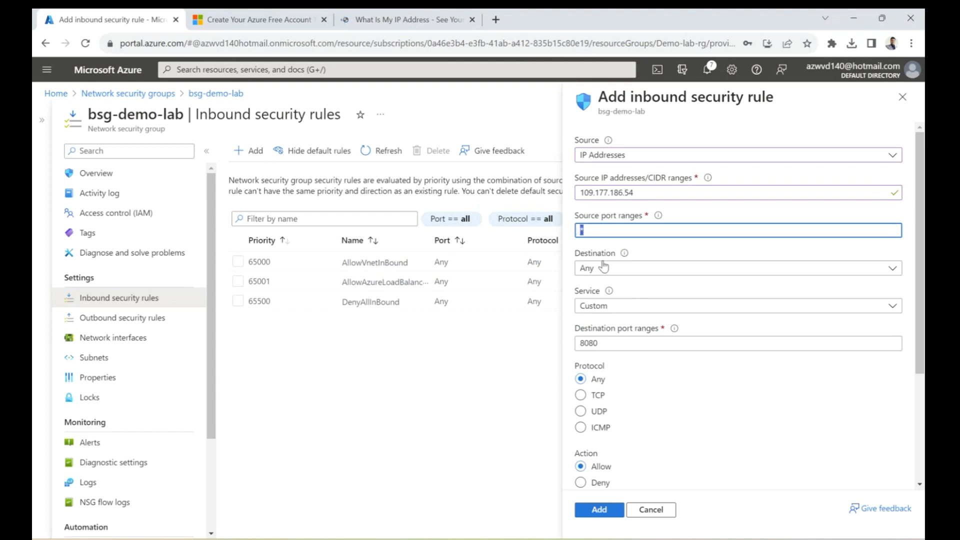
Step: Keep destination Any, set service to RDP at priority 100, and add the AllowCidrBlockRDPInbound rule
{"action": "left_click", "coordinate": [620, 271]}
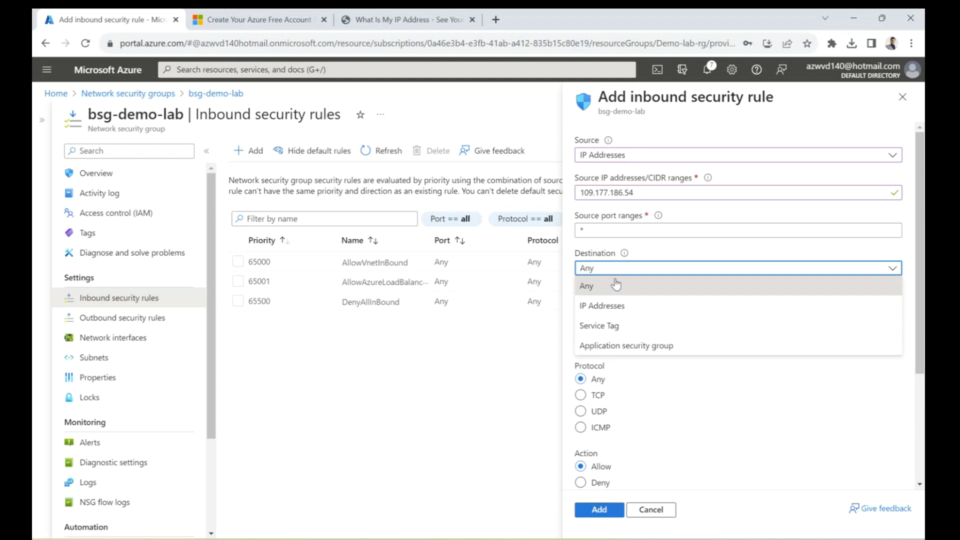
{"action": "left_click", "coordinate": [615, 284]}
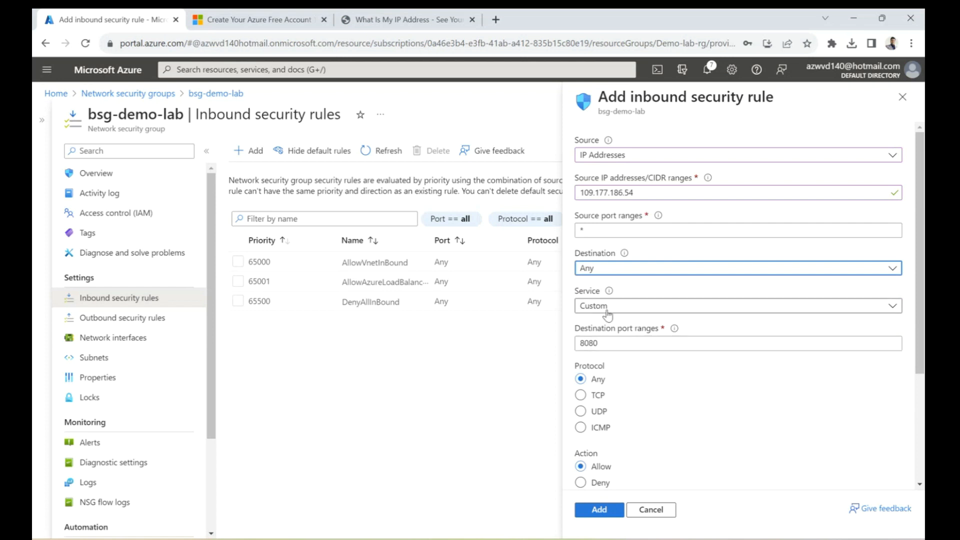
{"action": "left_click", "coordinate": [600, 271]}
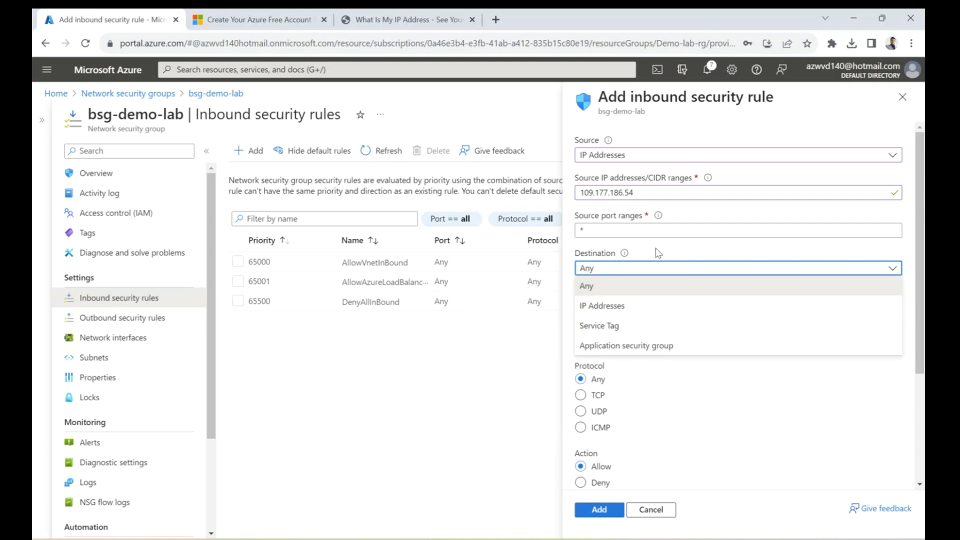
{"action": "left_click", "coordinate": [608, 288]}
{"action": "left_click", "coordinate": [602, 308]}
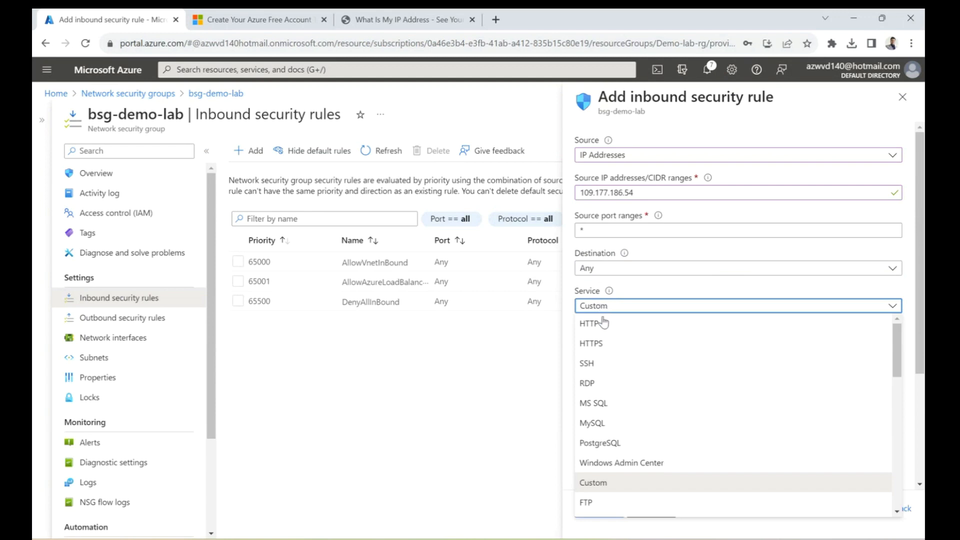
{"action": "left_click", "coordinate": [600, 383]}
{"action": "scroll", "coordinate": [664, 360], "scroll_direction": "down", "scroll_amount": 1}
{"action": "scroll", "coordinate": [665, 362], "scroll_direction": "down", "scroll_amount": 2}
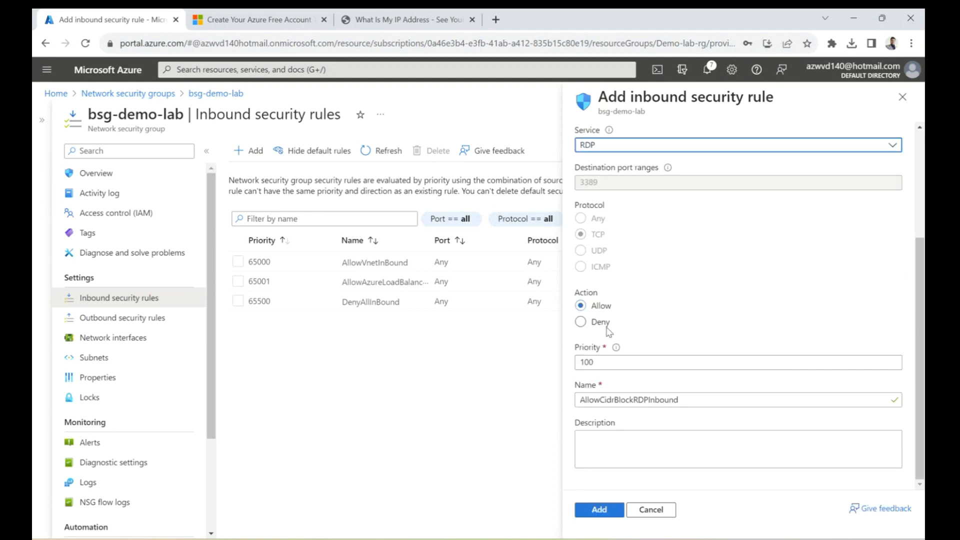
{"action": "left_click", "coordinate": [605, 363]}
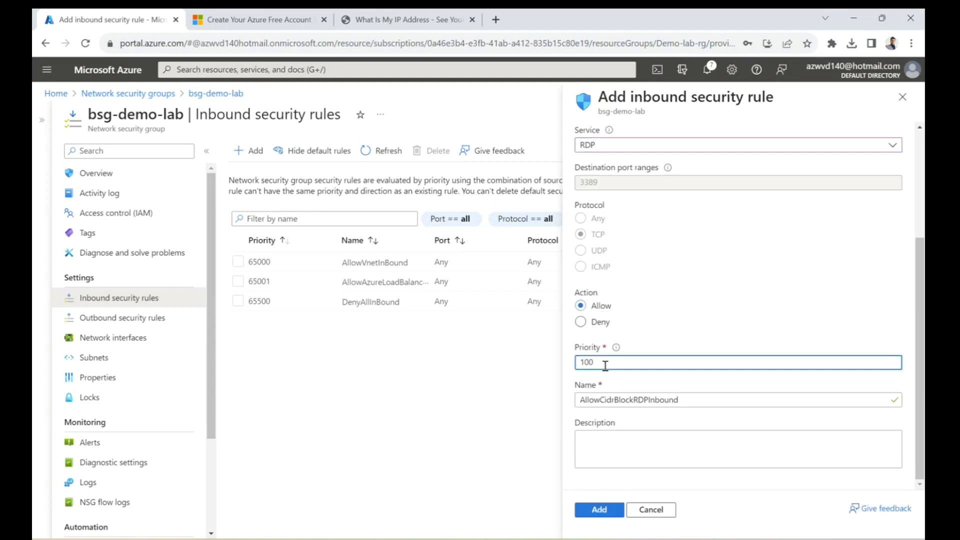
{"action": "left_click", "coordinate": [606, 520]}
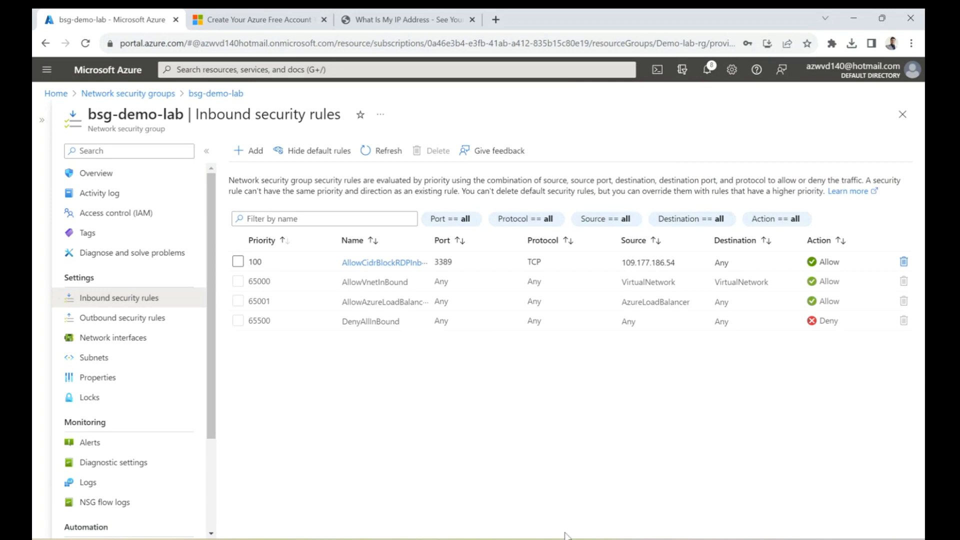
{"action": "mouse_move", "coordinate": [529, 538]}
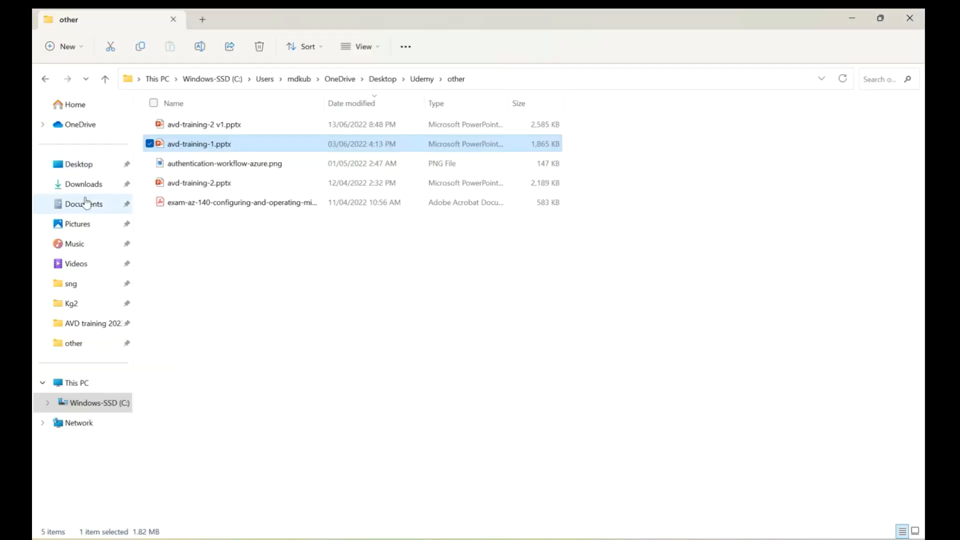
Step: Launch test-demo-vm.rdp from Downloads and confirm connecting to the VM
{"action": "left_click", "coordinate": [79, 186]}
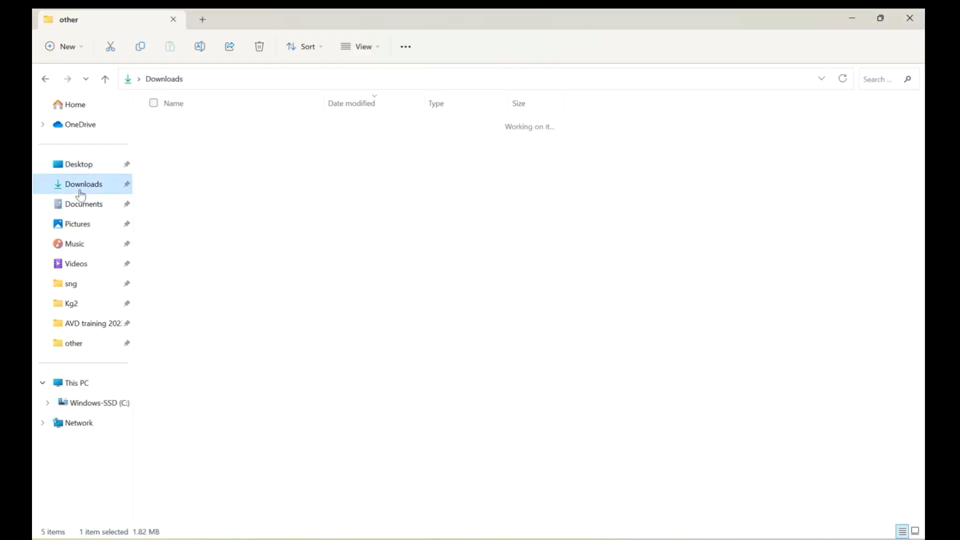
{"action": "double_click", "coordinate": [210, 141]}
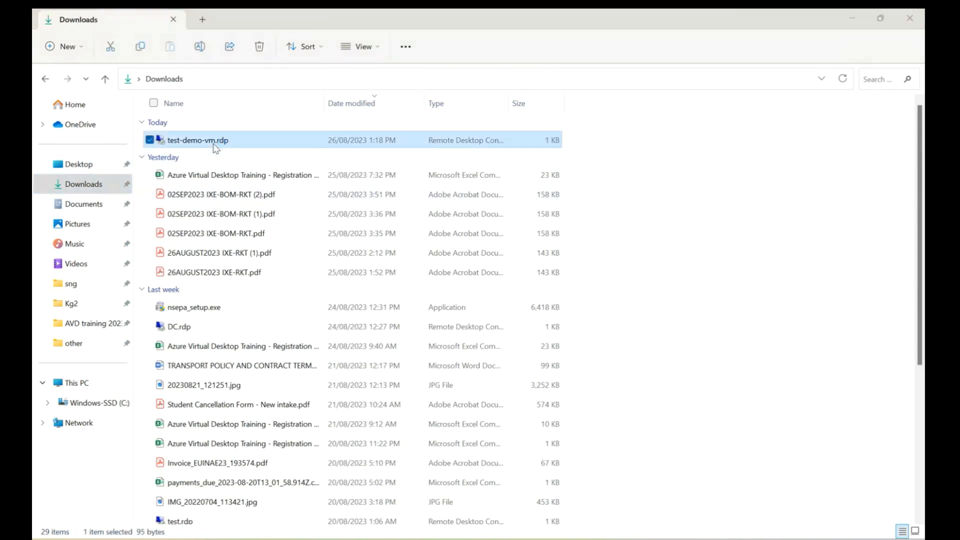
{"action": "left_click", "coordinate": [854, 18]}
{"action": "left_click", "coordinate": [564, 345]}
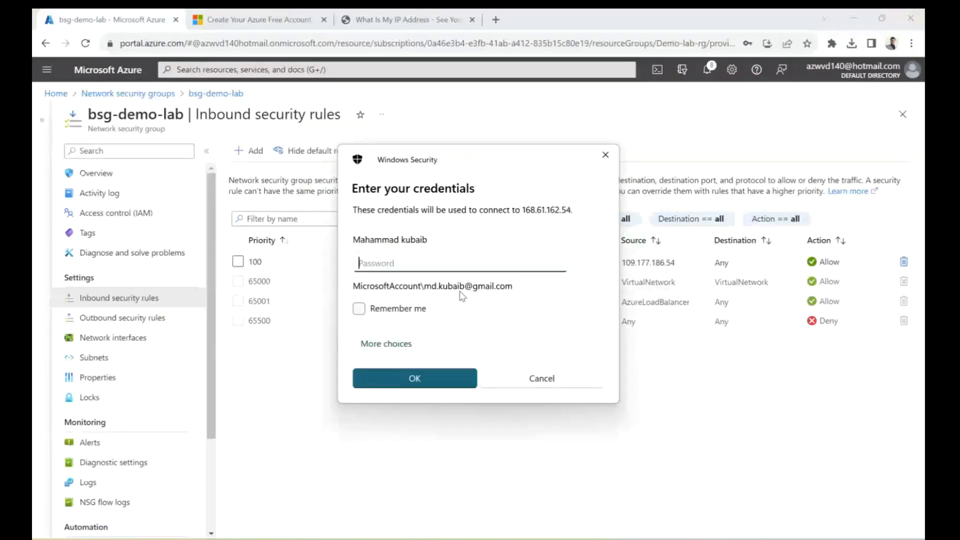
Step: Sign in with a different account using the VM's local administrator username and password
{"action": "left_click", "coordinate": [385, 343]}
{"action": "left_click", "coordinate": [479, 410]}
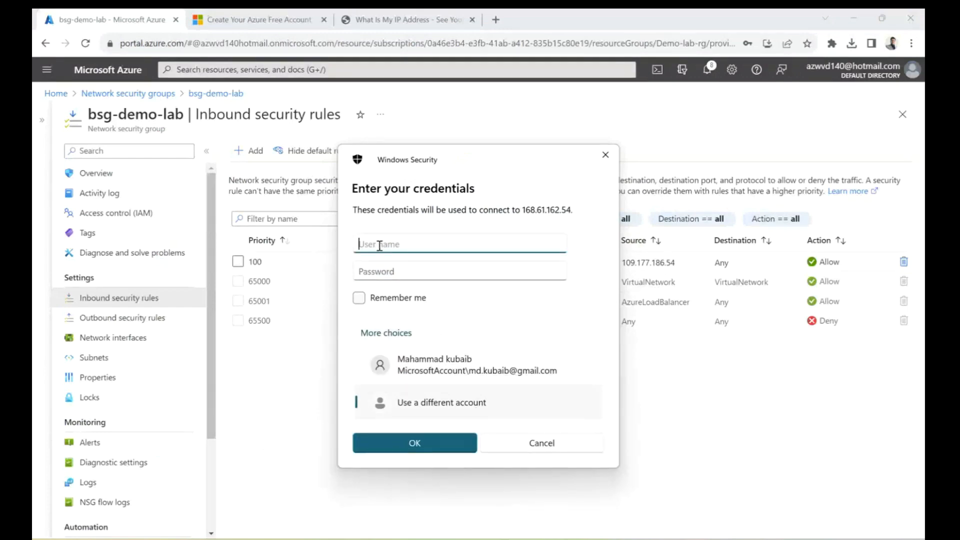
{"action": "type", "text": ".\\adam"}
{"action": "key", "text": "Tab"}
{"action": "type", "text": "•••••••"}
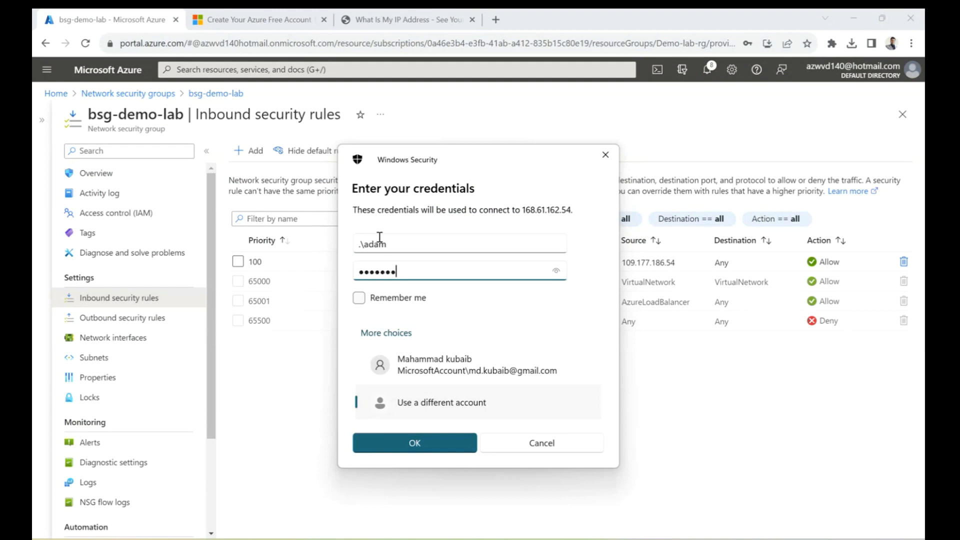
{"action": "type", "text": "•••••••"}
{"action": "key", "text": "Return"}
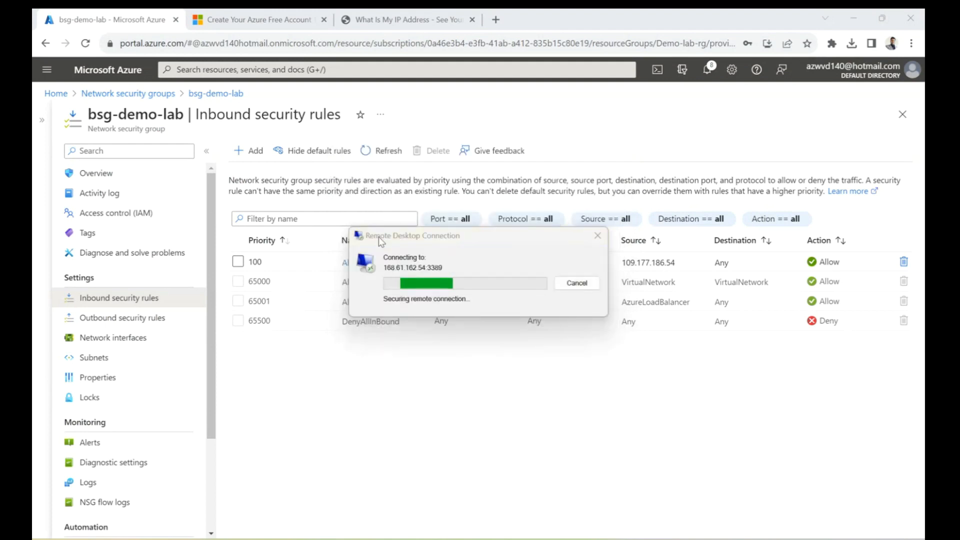
Step: Accept the certificate warning and bring the 168.61.162.54 remote session to the front
{"action": "left_click", "coordinate": [502, 382]}
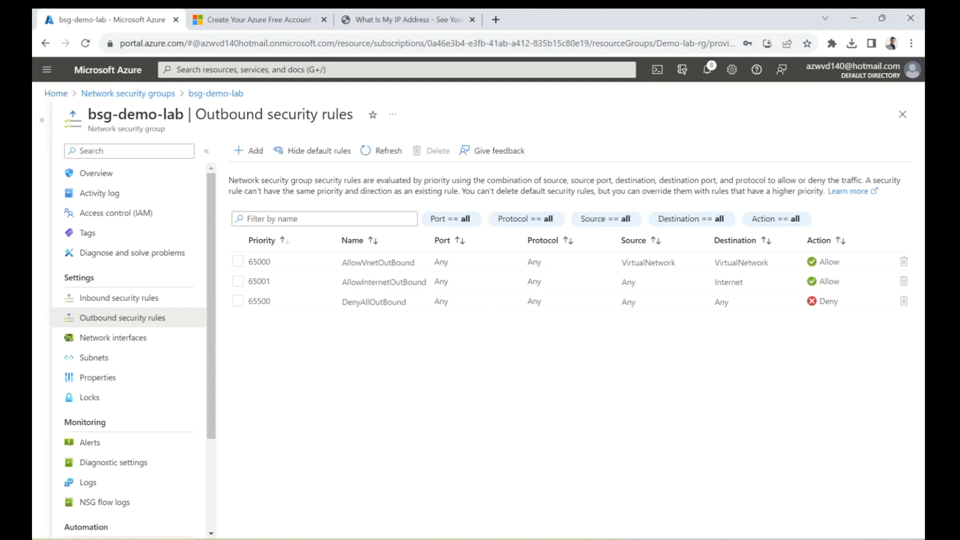
{"action": "left_click", "coordinate": [771, 457]}
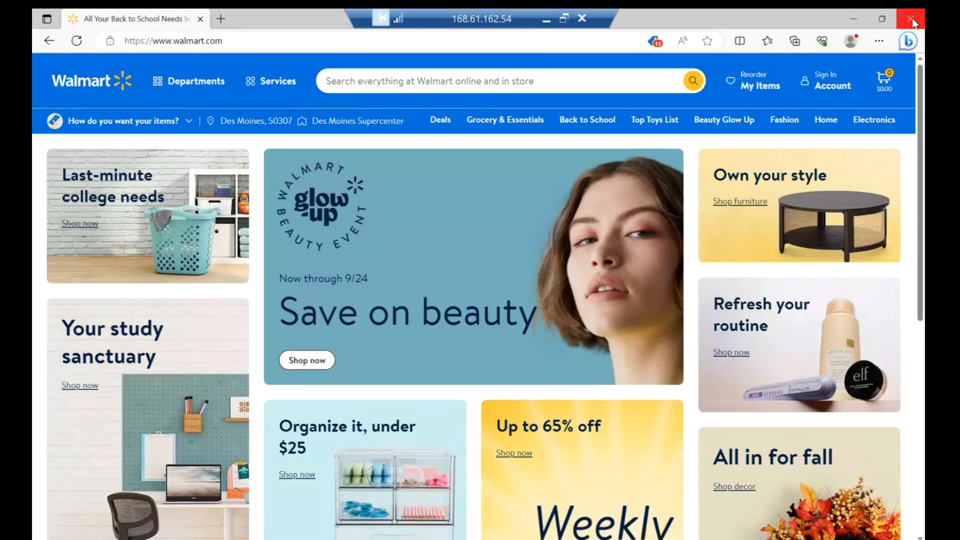
Step: Close the browser, leftover windows and Server Manager on the remote desktop
{"action": "left_click", "coordinate": [911, 19]}
{"action": "left_click", "coordinate": [822, 101]}
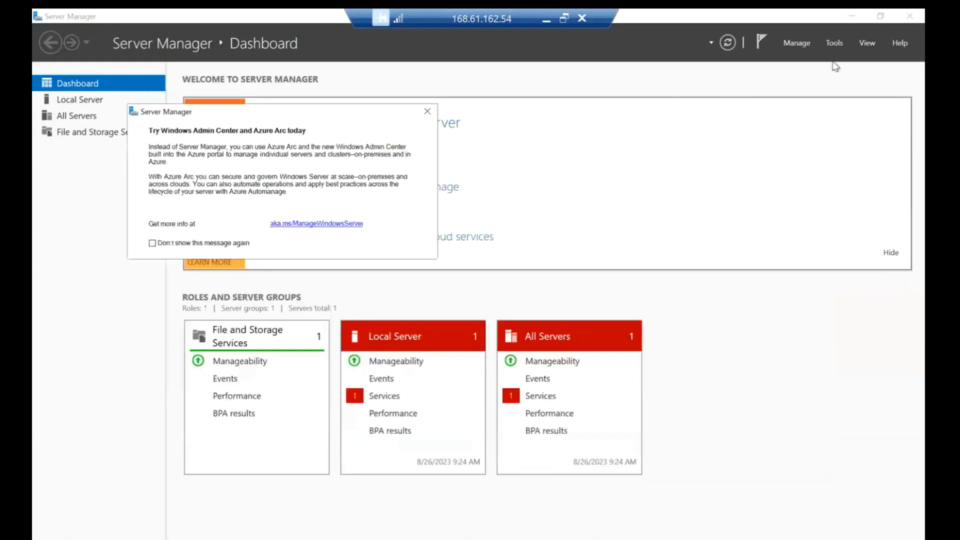
{"action": "left_click", "coordinate": [910, 16]}
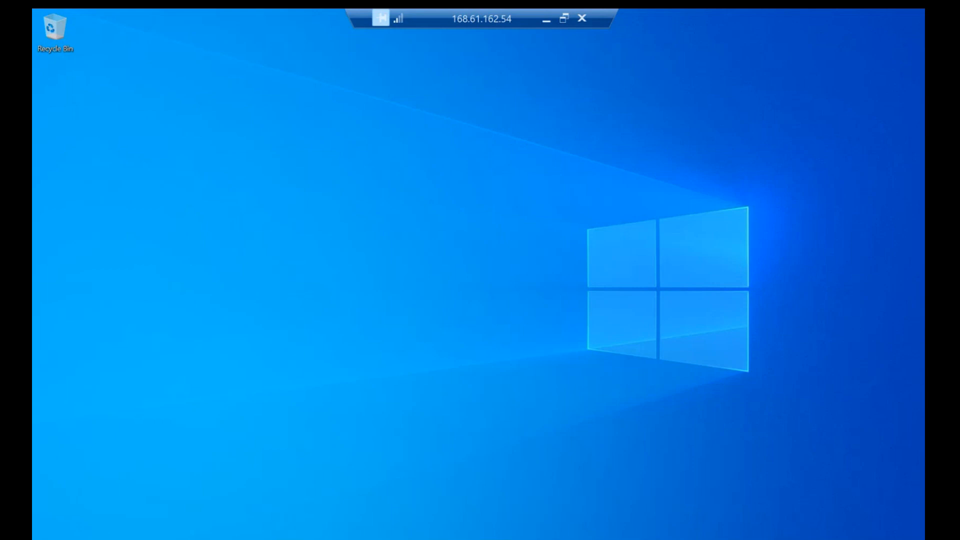
Step: Open the C:\Windows\System32\Sysprep folder by running 'sysprep' from the Run dialog
{"action": "key", "text": "super+x"}
{"action": "key", "text": "r"}
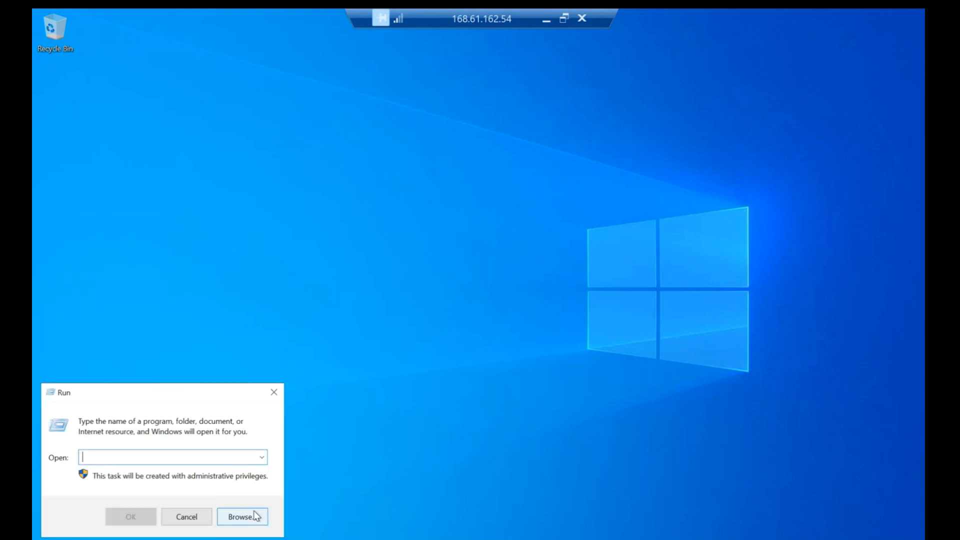
{"action": "type", "text": "sys"}
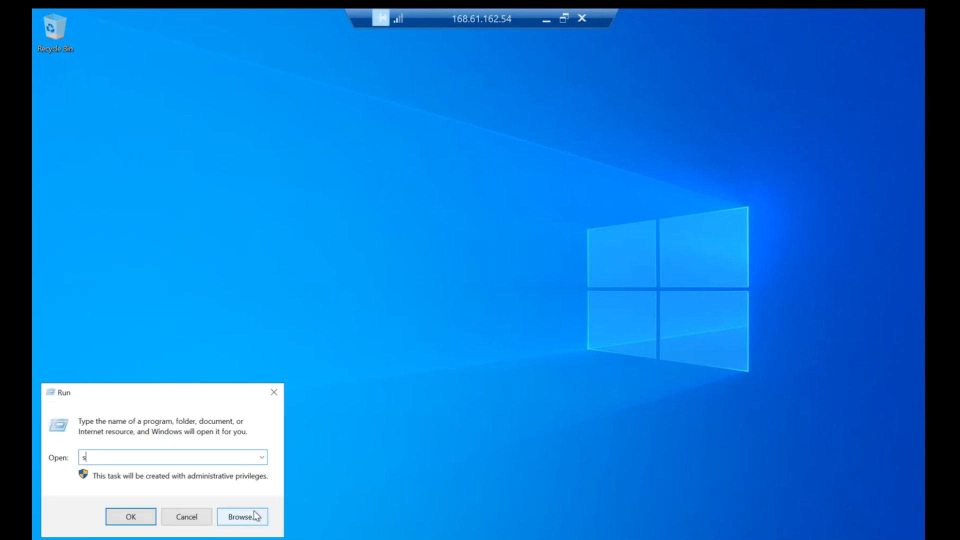
{"action": "type", "text": "prep"}
{"action": "key", "text": "Return"}
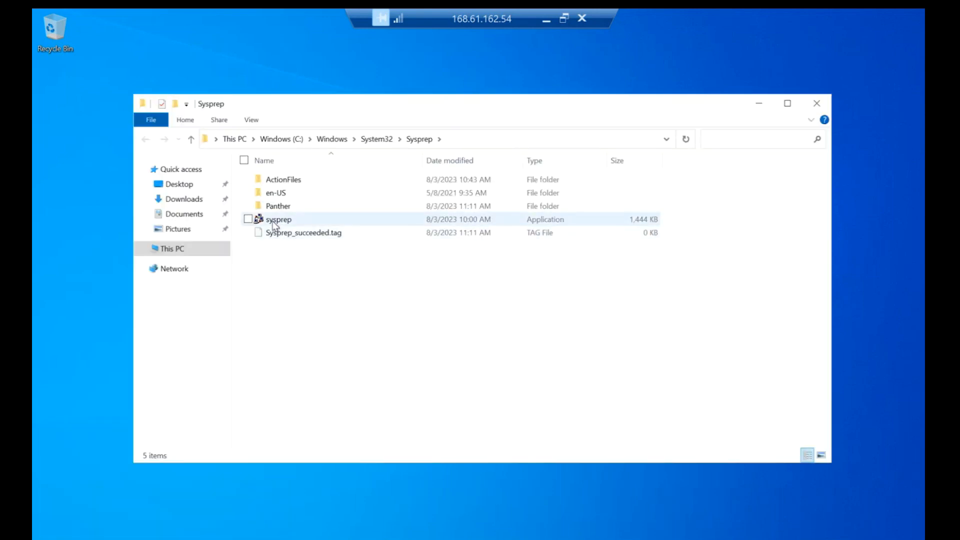
Step: Run sysprep.exe with OOBE, Generalize ticked and Shutdown as the shutdown option
{"action": "double_click", "coordinate": [274, 219]}
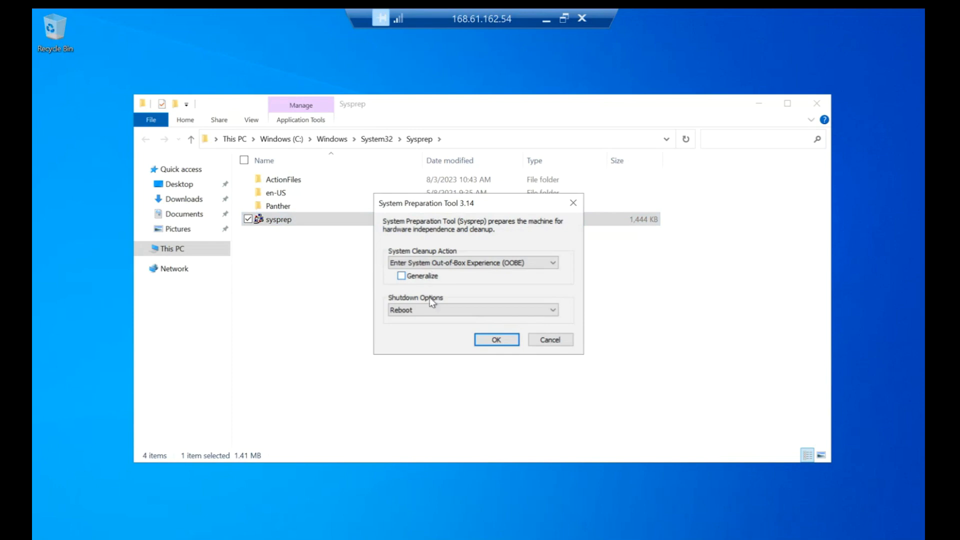
{"action": "left_click", "coordinate": [411, 277]}
{"action": "left_click", "coordinate": [421, 309]}
{"action": "left_click", "coordinate": [406, 338]}
{"action": "left_click", "coordinate": [497, 341]}
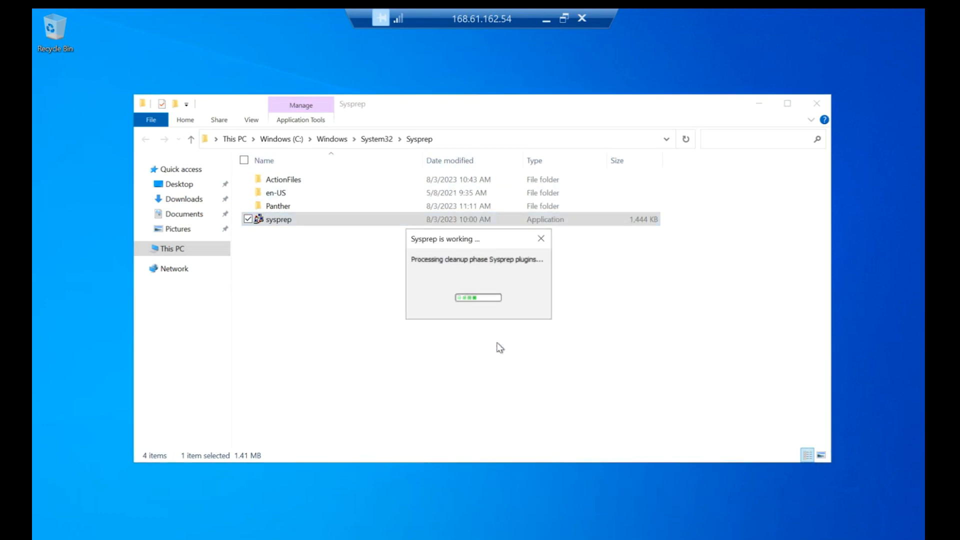
Step: Return to the local portal, open Virtual machines, and dismiss the session-ended error
{"action": "left_click", "coordinate": [547, 25]}
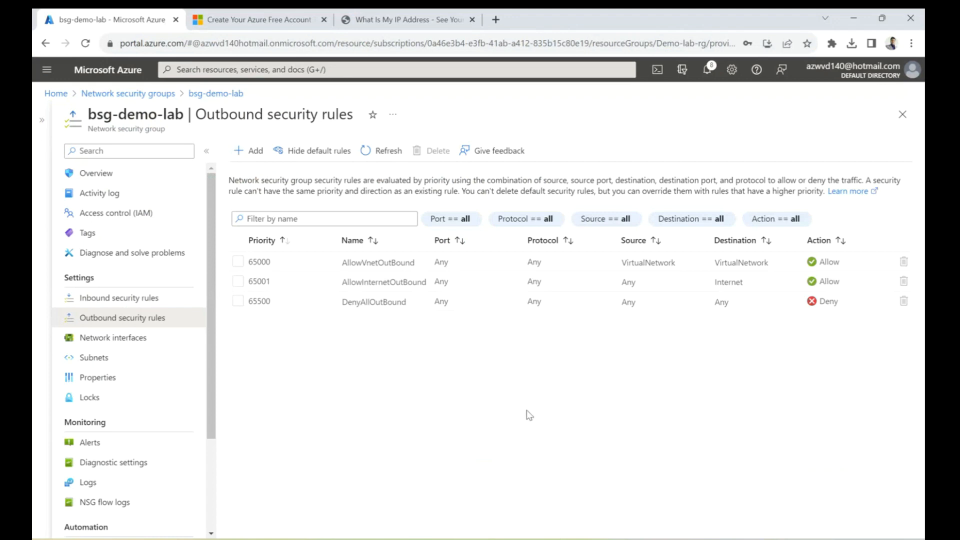
{"action": "left_click", "coordinate": [273, 70]}
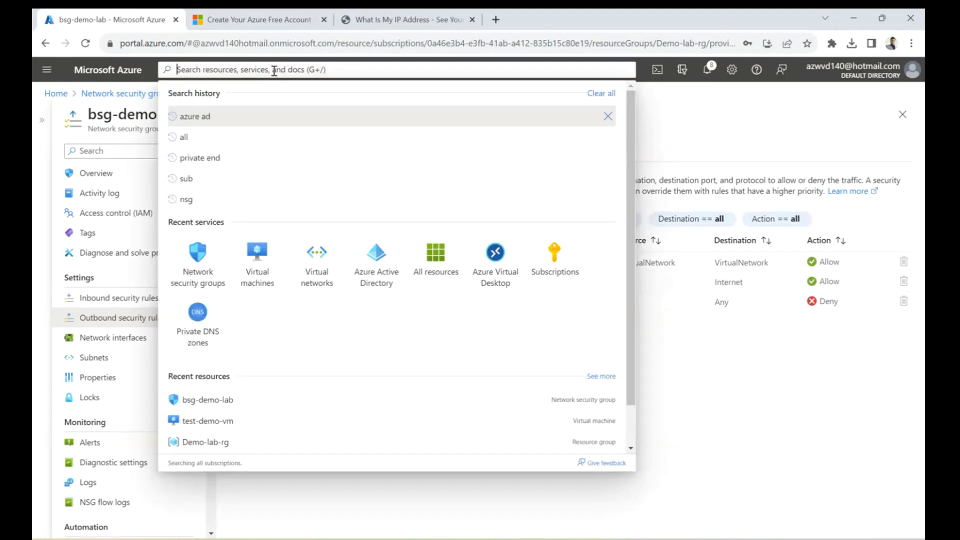
{"action": "left_click", "coordinate": [261, 269]}
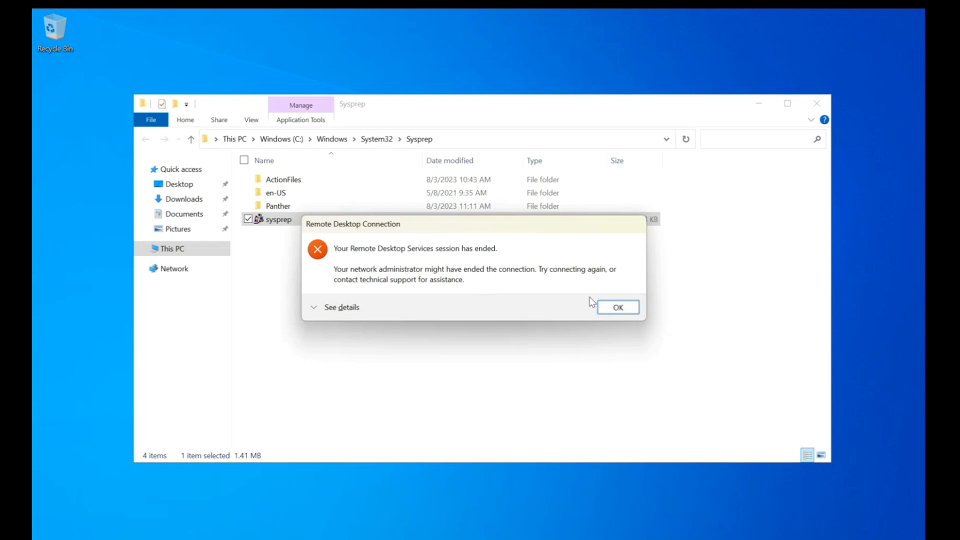
{"action": "left_click", "coordinate": [618, 307]}
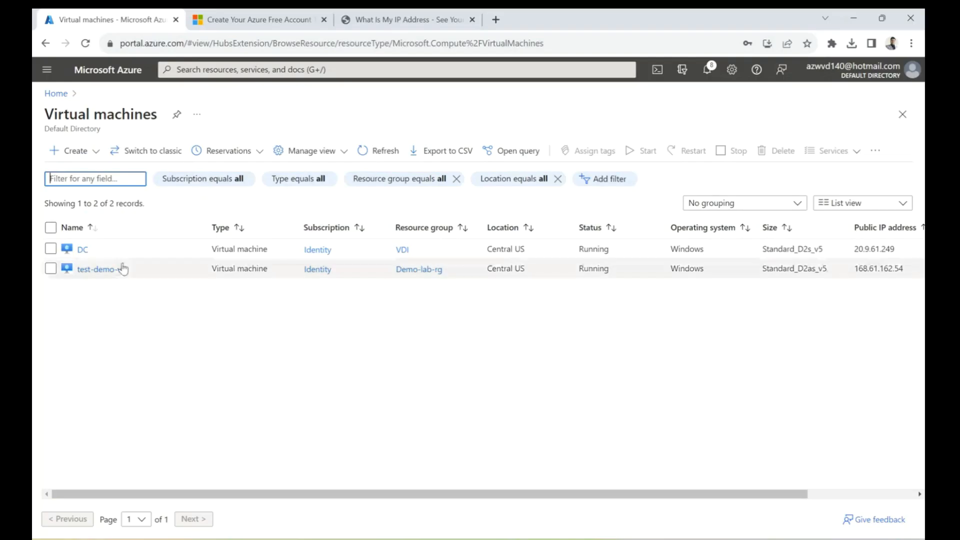
Step: Stop test-demo-vm until it shows Stopped (deallocated), then start capturing an image from it
{"action": "left_click", "coordinate": [379, 151]}
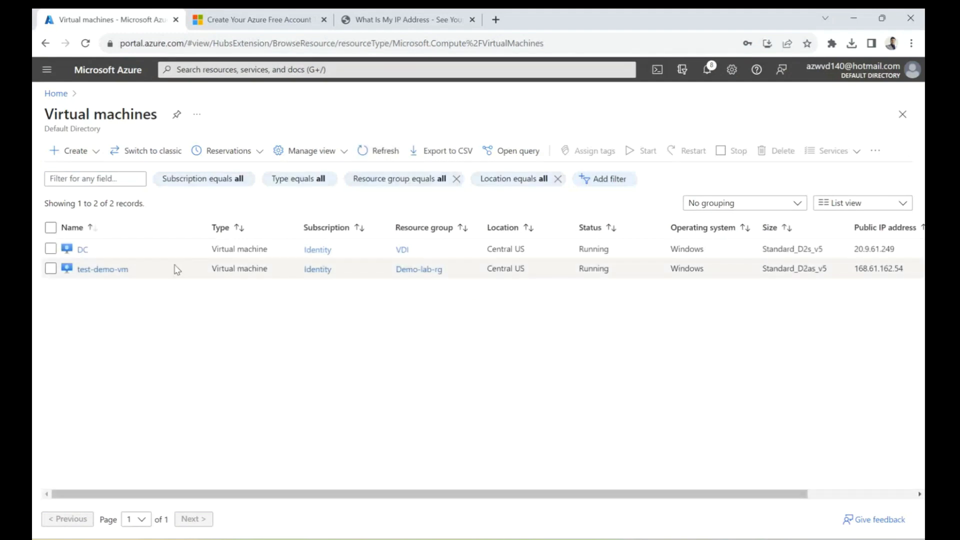
{"action": "left_click", "coordinate": [118, 269]}
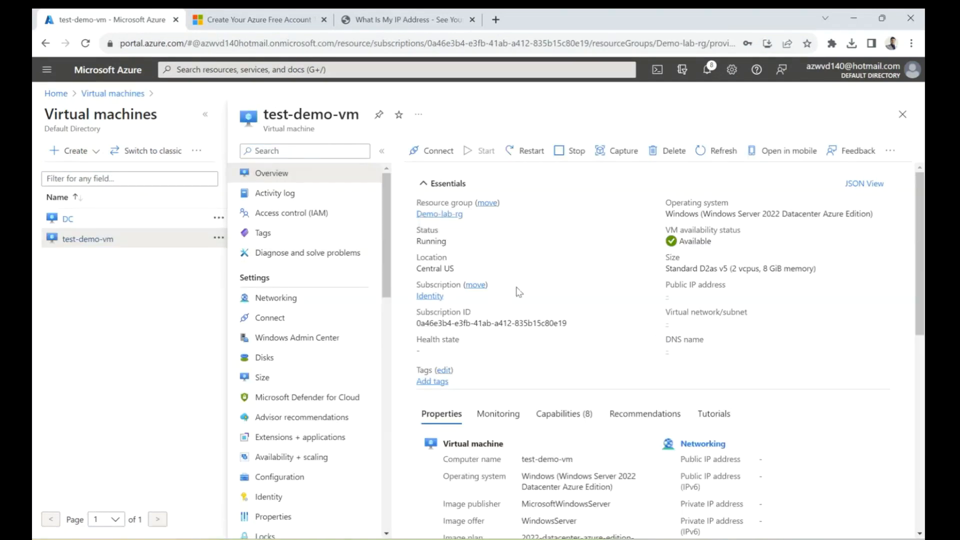
{"action": "double_click", "coordinate": [443, 242]}
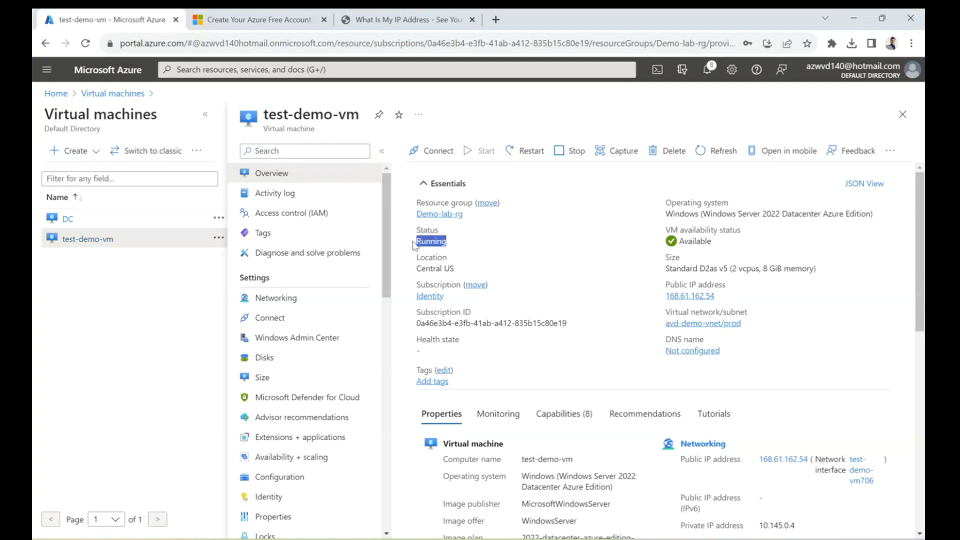
{"action": "left_click", "coordinate": [570, 150]}
{"action": "left_click", "coordinate": [420, 220]}
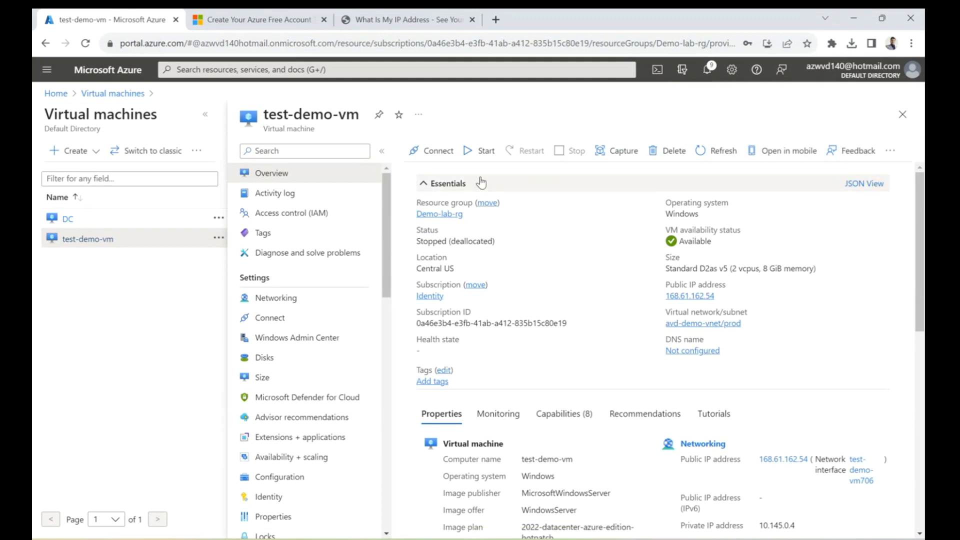
{"action": "left_click", "coordinate": [716, 152]}
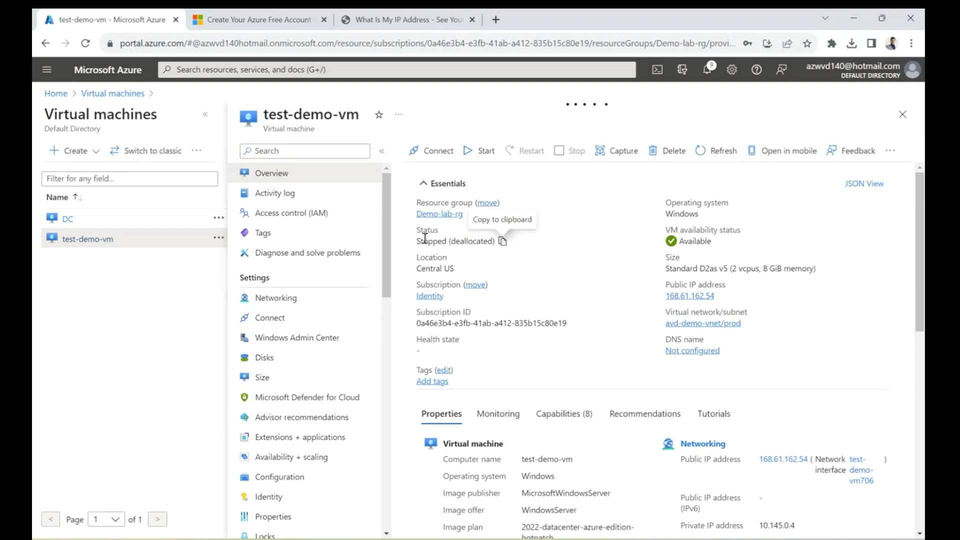
{"action": "left_click_drag", "start_coordinate": [416, 242], "coordinate": [466, 245]}
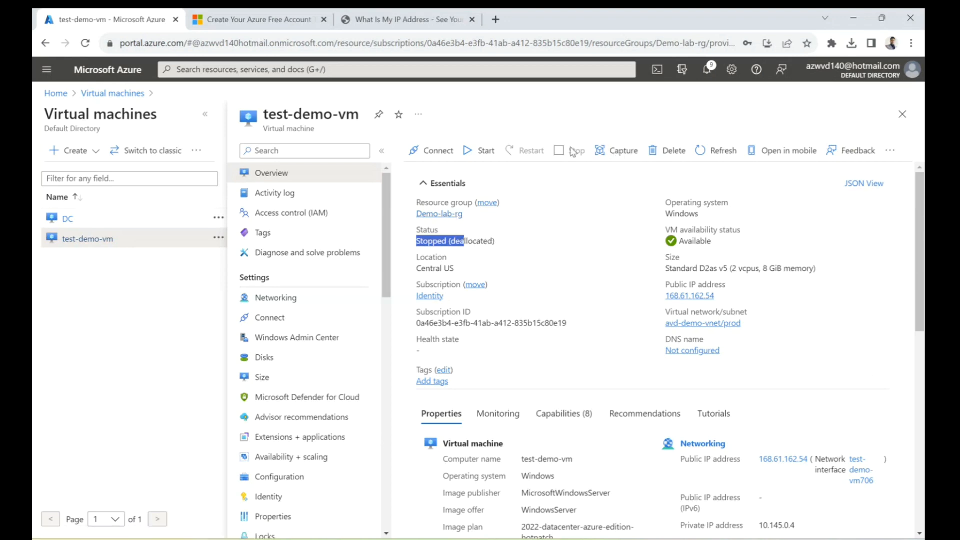
{"action": "left_click", "coordinate": [615, 153]}
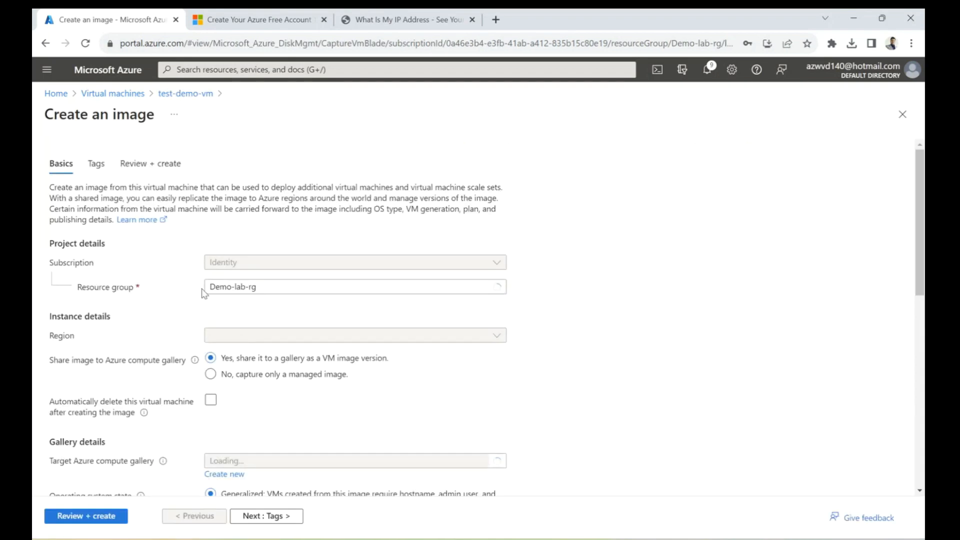
Step: Choose managed image only, enable automatic VM deletion, and name the image test-image
{"action": "mouse_move", "coordinate": [194, 360]}
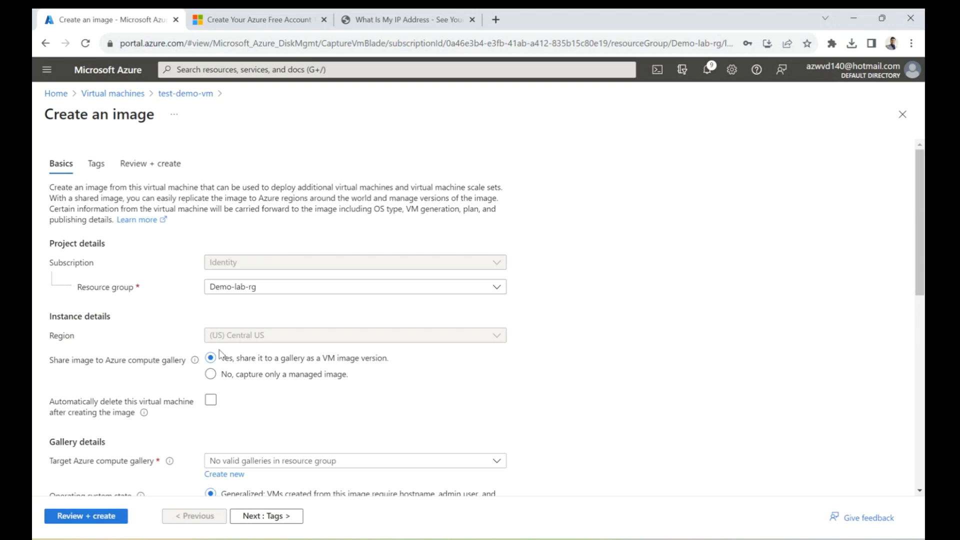
{"action": "left_click", "coordinate": [211, 375]}
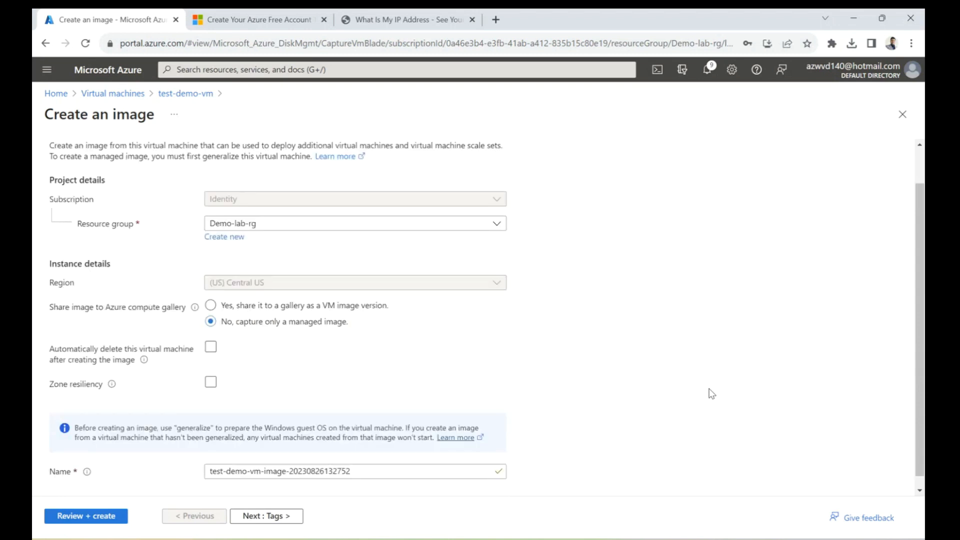
{"action": "scroll", "coordinate": [711, 393], "scroll_direction": "down", "scroll_amount": 1}
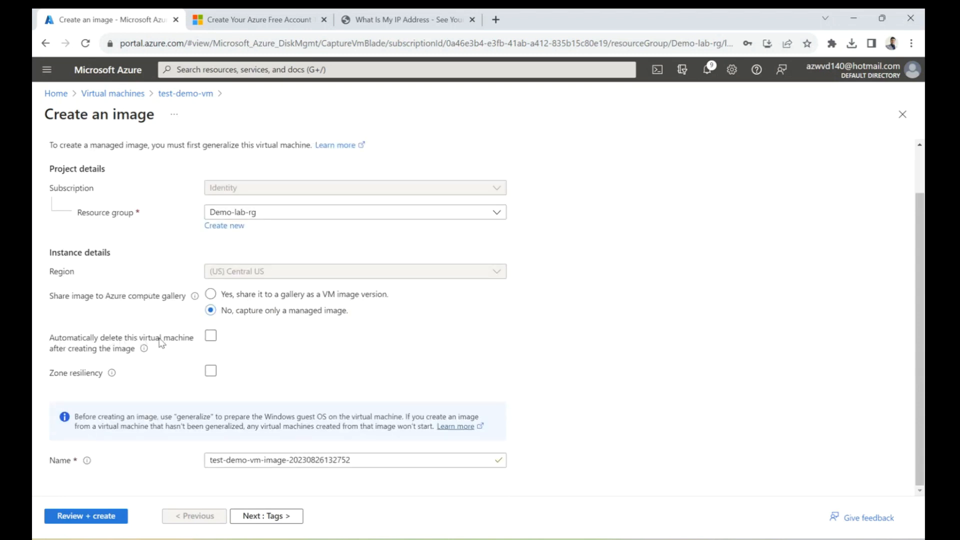
{"action": "left_click", "coordinate": [212, 337]}
{"action": "left_click_drag", "start_coordinate": [360, 459], "coordinate": [252, 459]}
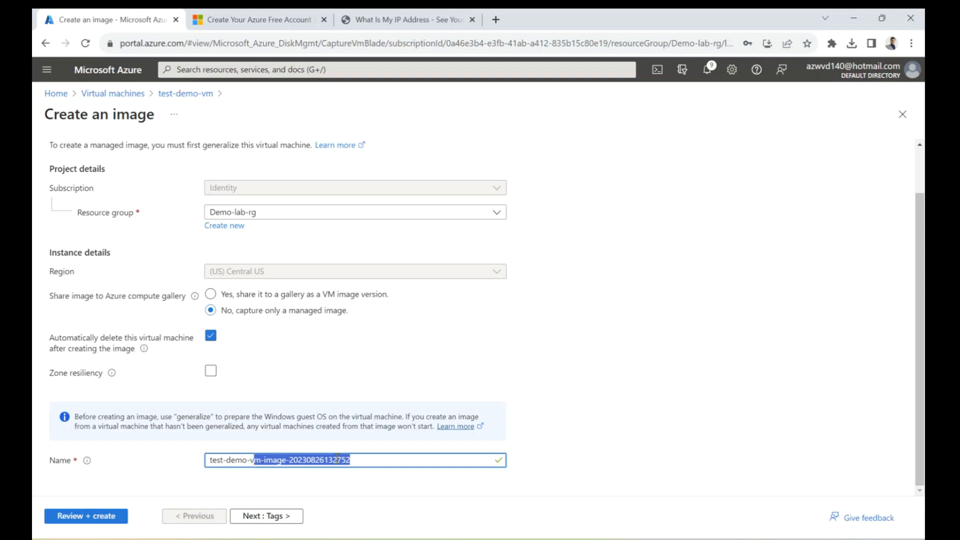
{"action": "key", "text": "BackSpace"}
{"action": "type", "text": "image"}
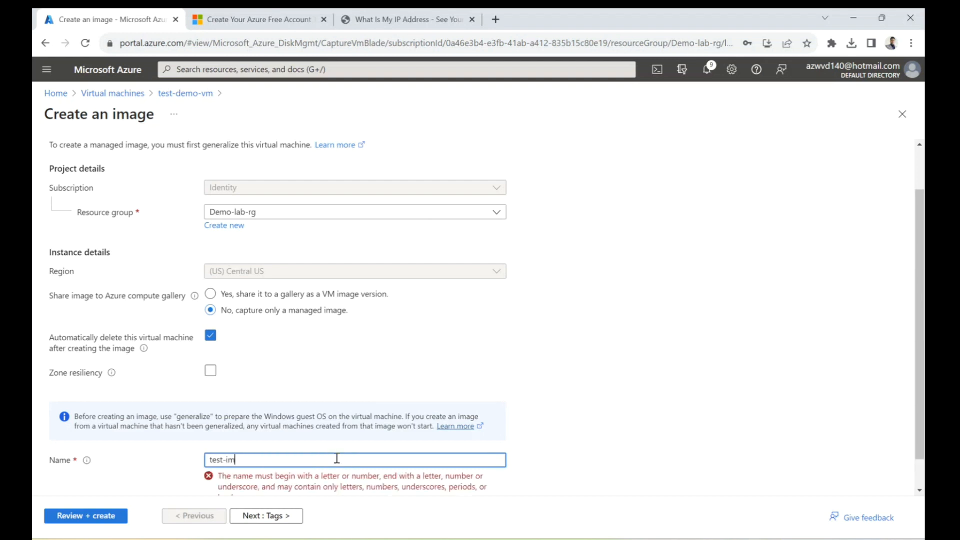
{"action": "left_click", "coordinate": [81, 515]}
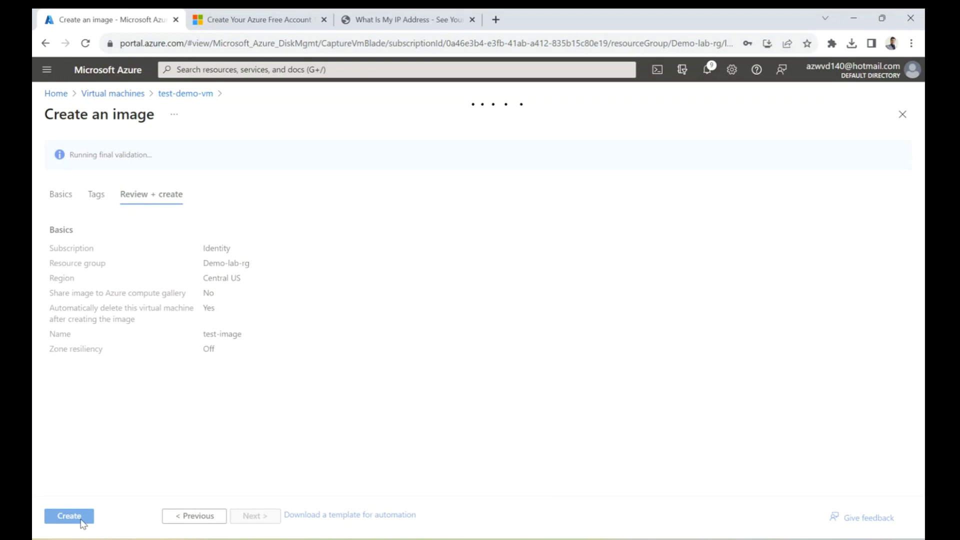
Step: Create the test-image capture and let the CaptureVM deployment run in Demo-lab-rg
{"action": "left_click", "coordinate": [75, 525]}
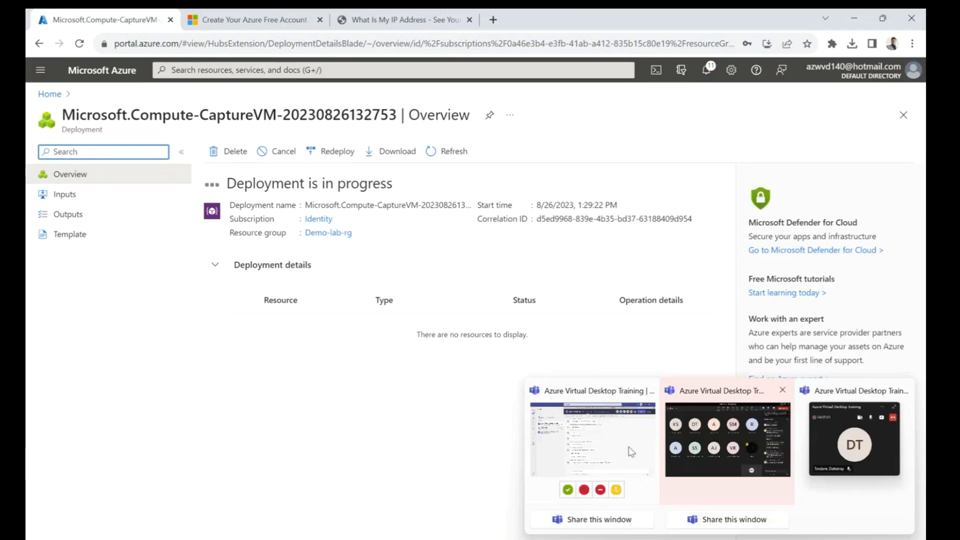
{"action": "left_click", "coordinate": [631, 452]}
{"action": "left_click", "coordinate": [260, 71]}
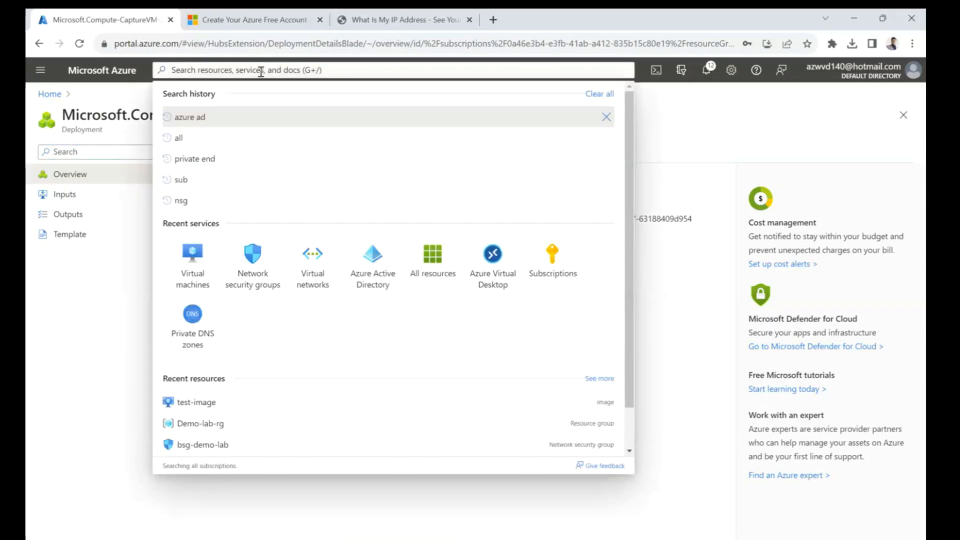
{"action": "type", "text": "image"}
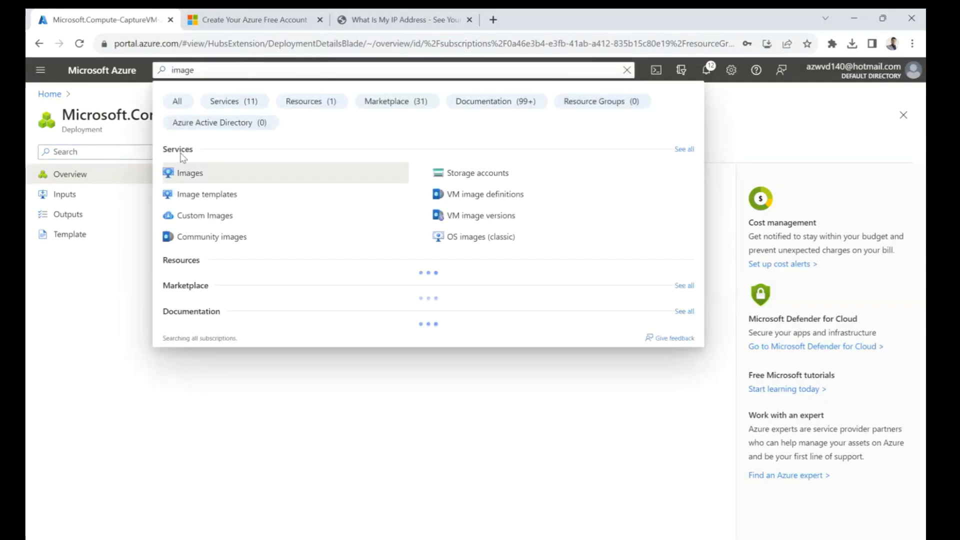
{"action": "key", "text": "Escape"}
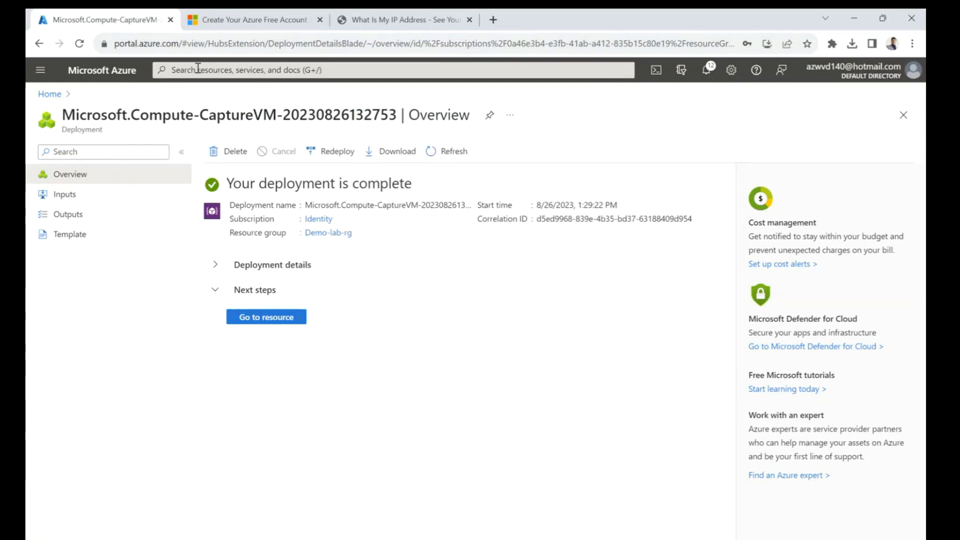